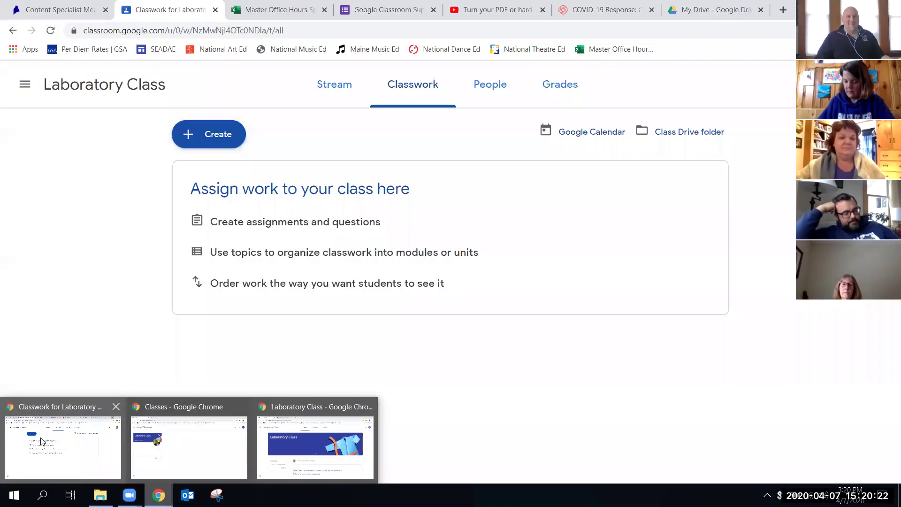
Open the Laboratory Class stream, check the class's People page, and return to the stream.
click(42, 441)
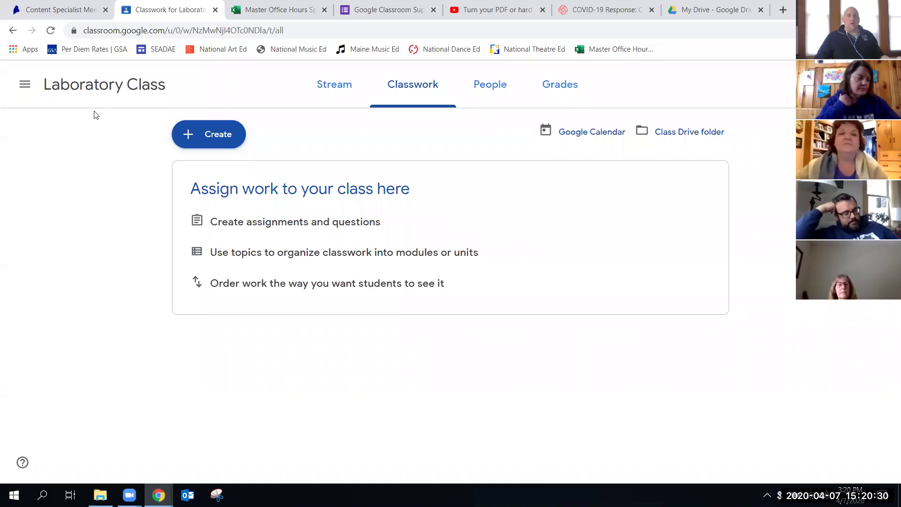
click(95, 90)
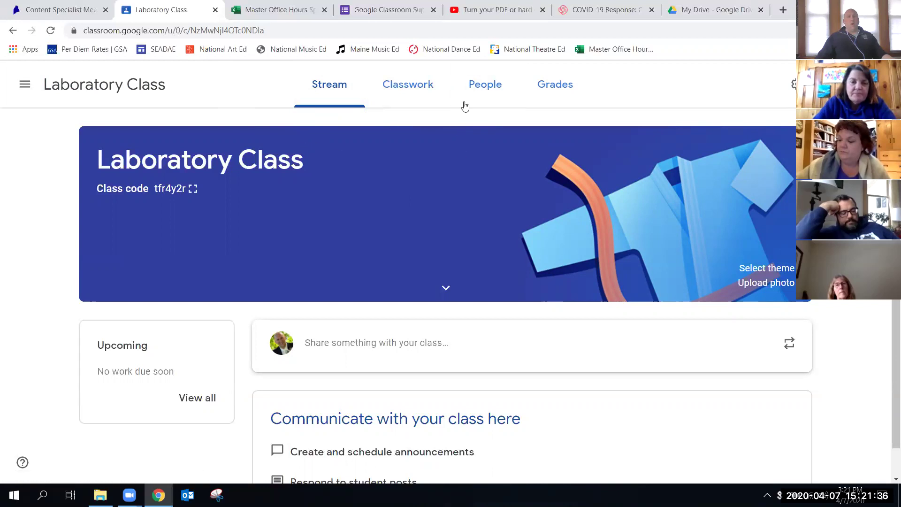
click(487, 93)
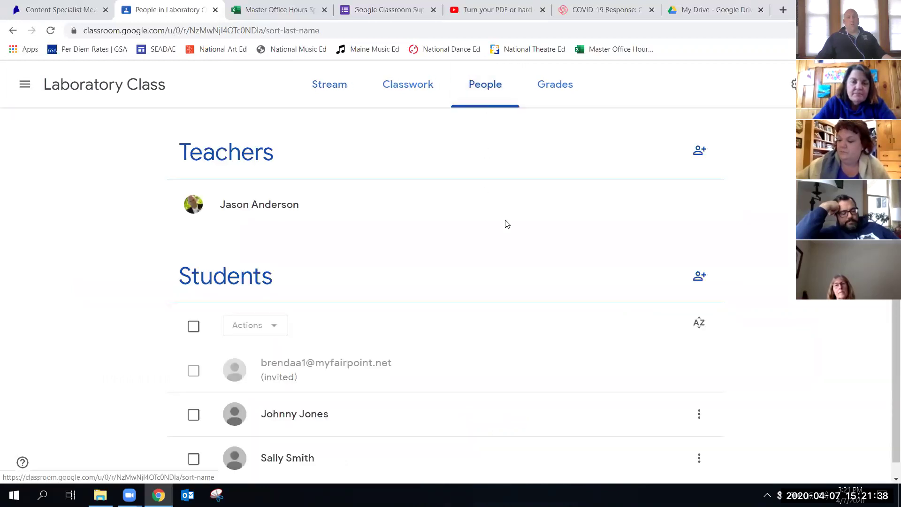
click(96, 86)
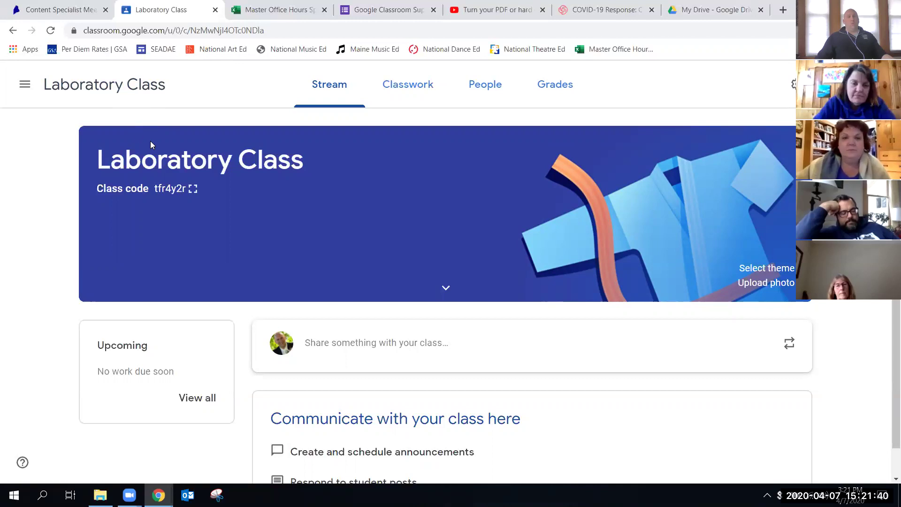
Display the class code enlarged from the Laboratory Class banner, then close the enlarged view.
click(192, 189)
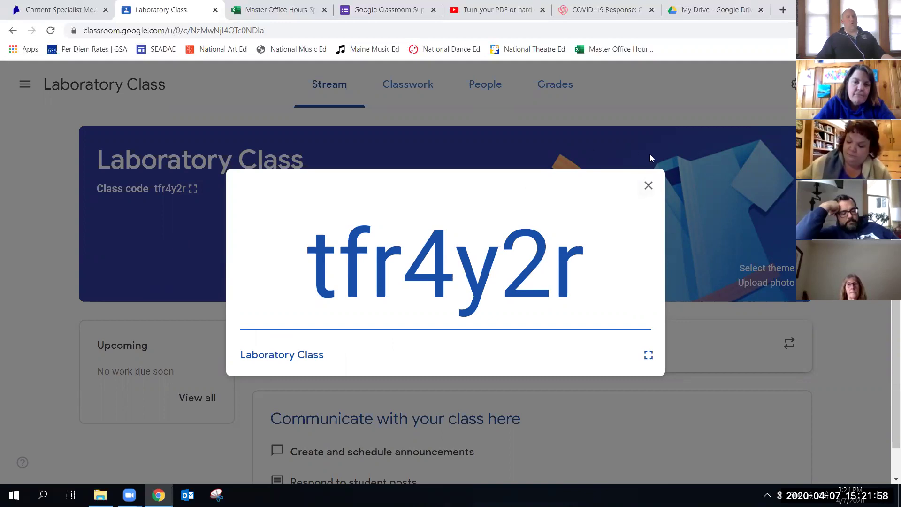
click(649, 185)
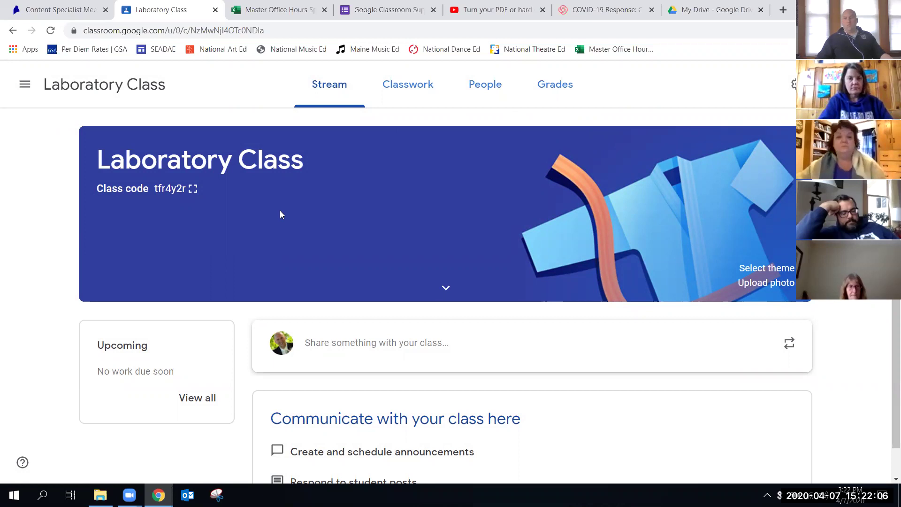
click(194, 190)
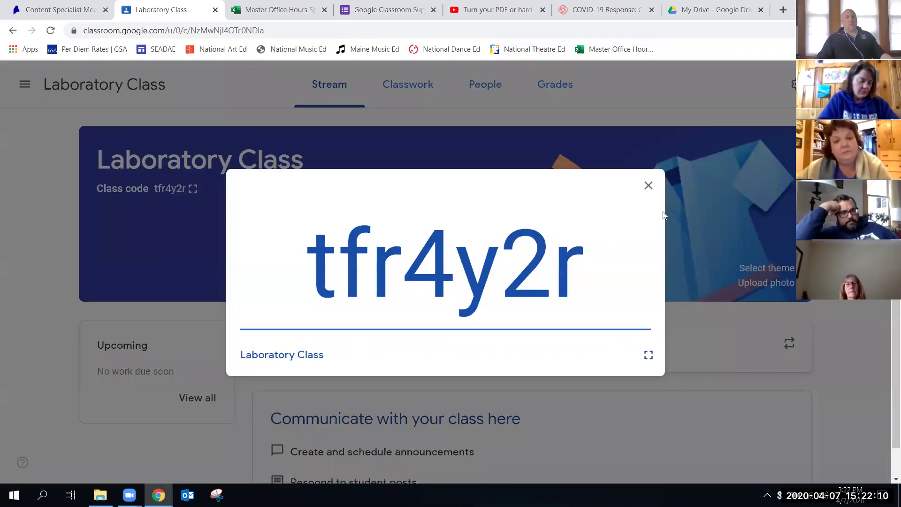
click(647, 186)
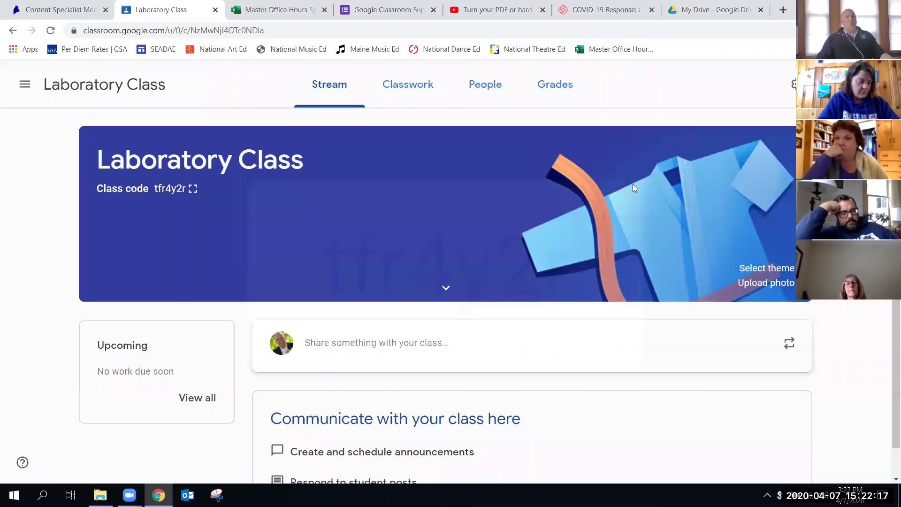
View the student invitation form on the class's People page and close it without inviting anyone.
click(481, 88)
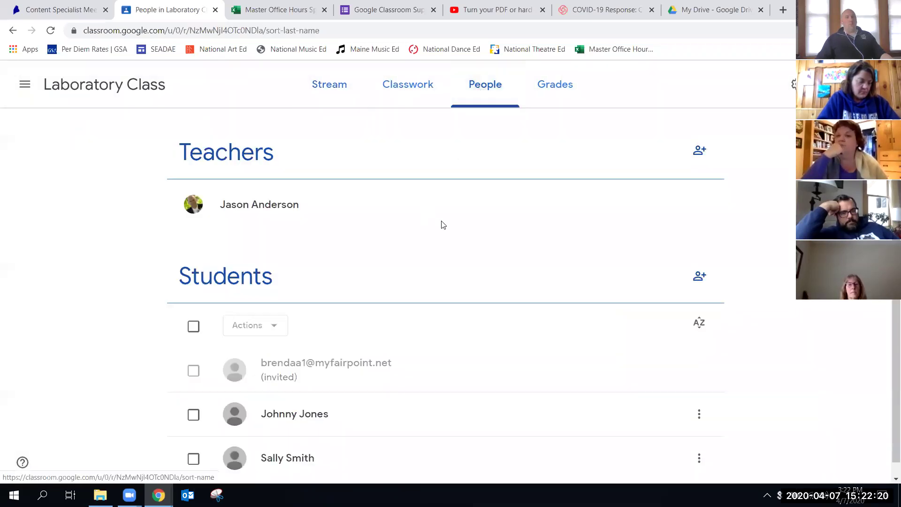
click(699, 276)
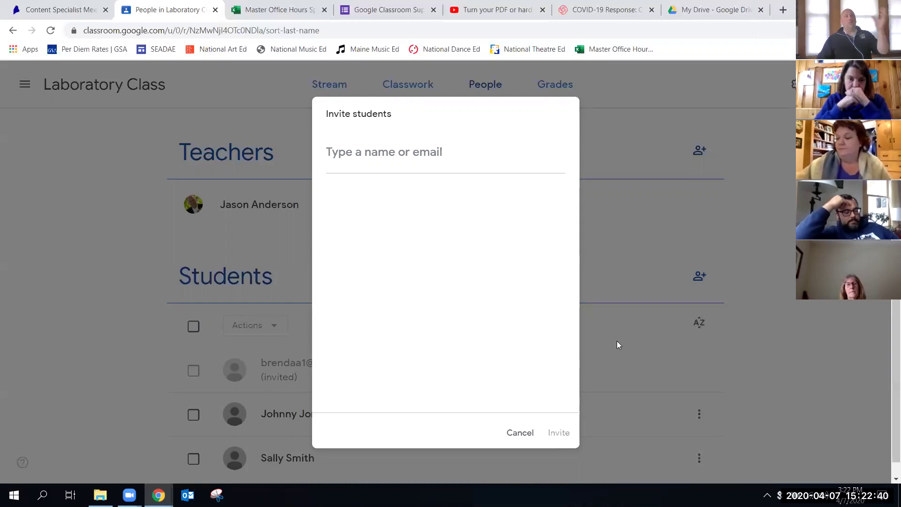
click(516, 436)
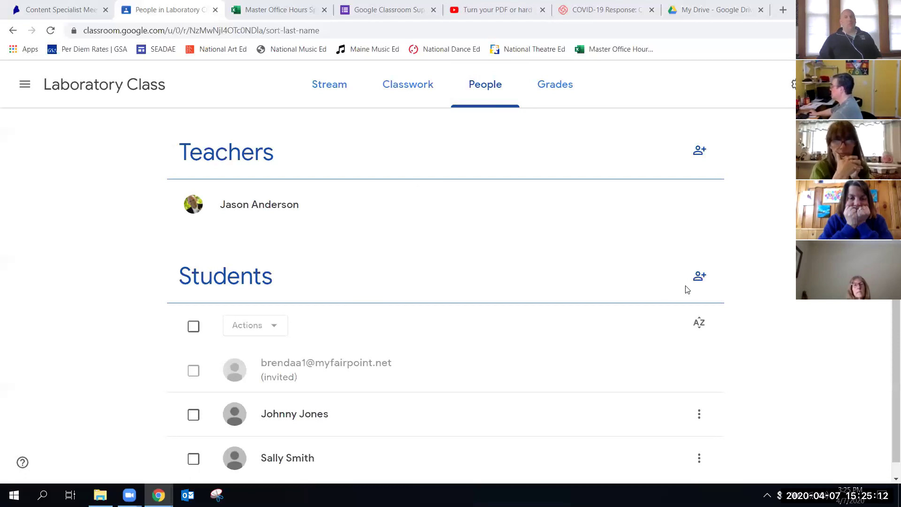
click(698, 277)
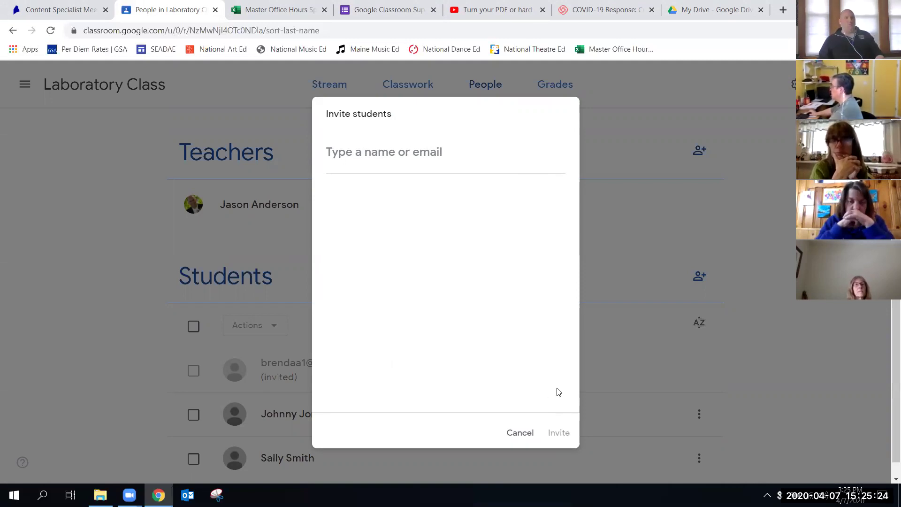
click(518, 432)
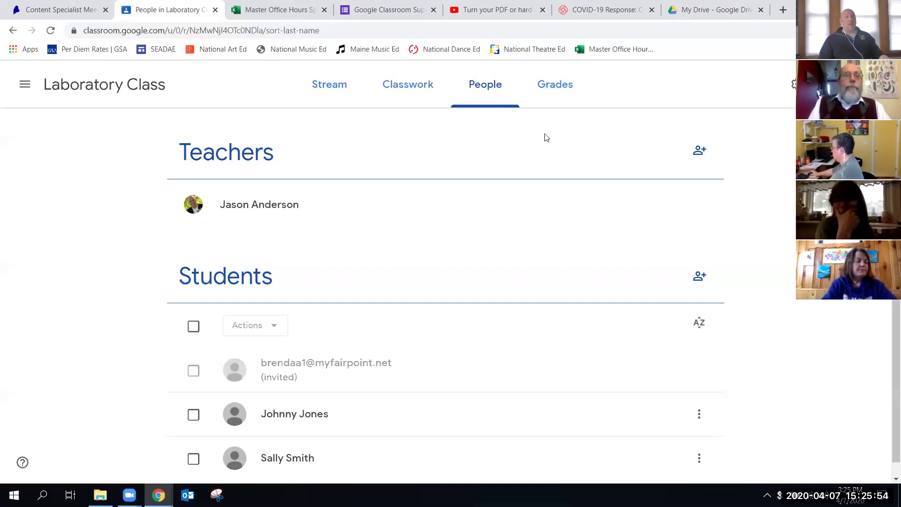
Start a new announcement in the Laboratory Class stream.
click(322, 89)
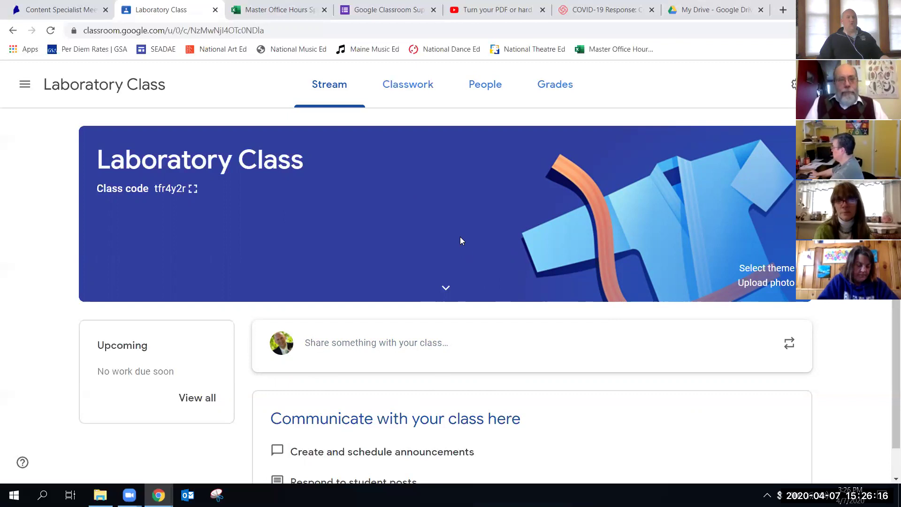
click(373, 344)
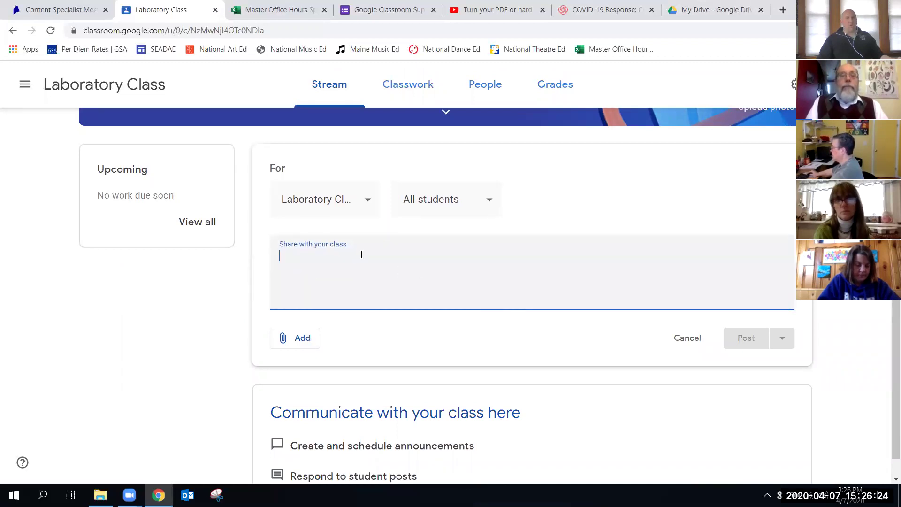
Add the Dance Educator and Visual Art Educator classes as announcement recipients, then deselect both.
click(366, 205)
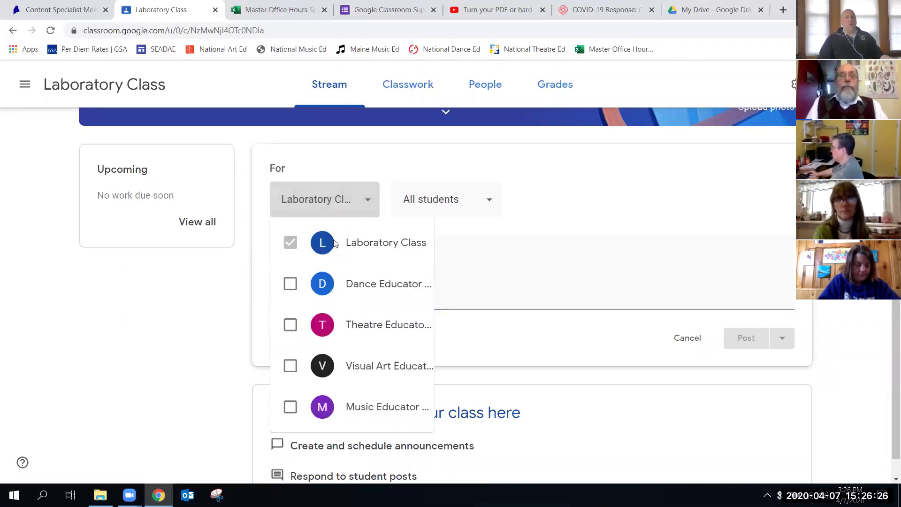
click(290, 282)
click(291, 366)
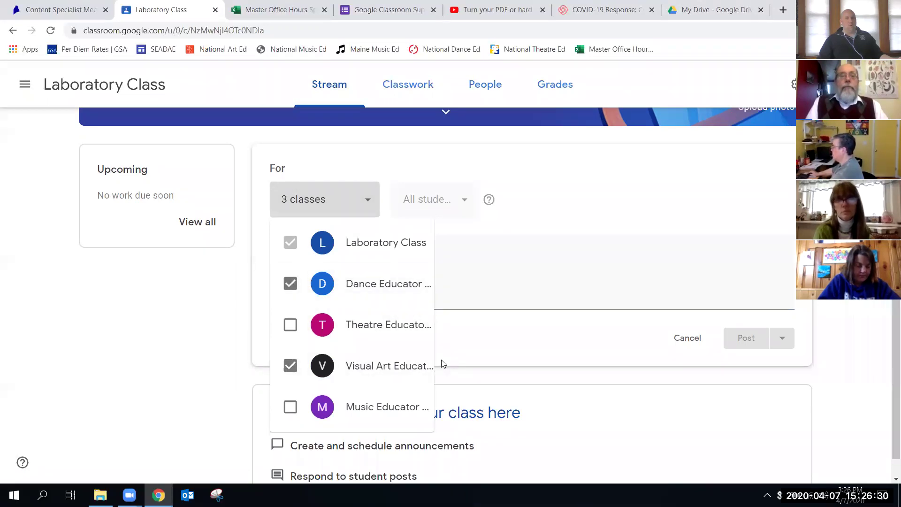
click(287, 367)
click(291, 284)
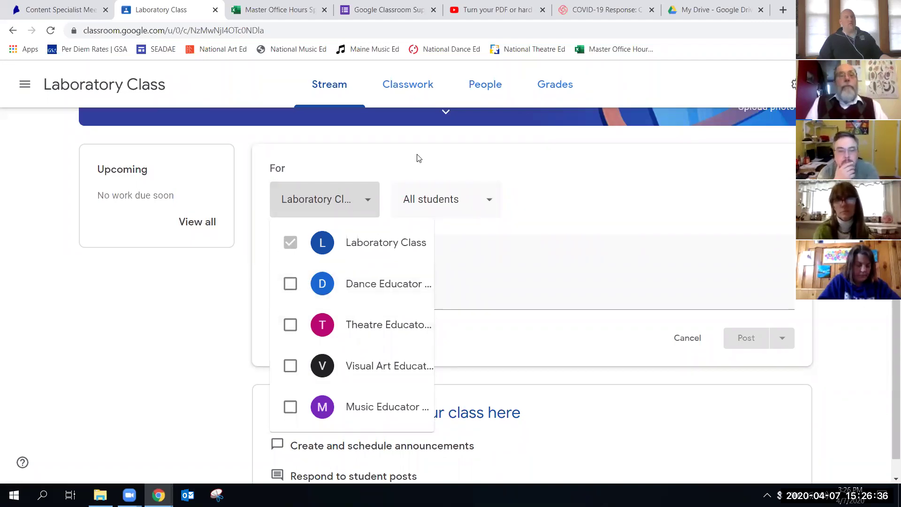
Select the Dance, Theatre, Visual Art and Music Educator classes for the announcement, then deselect all four.
click(290, 283)
click(292, 325)
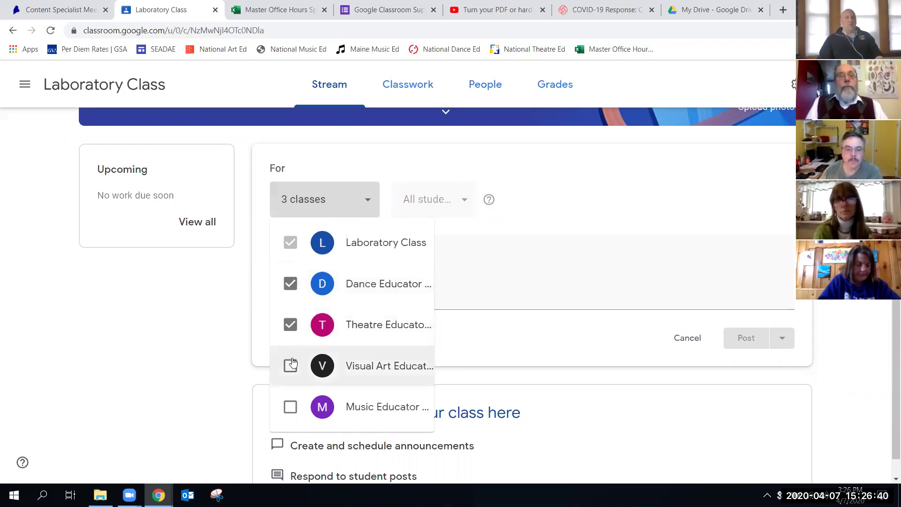
click(290, 365)
click(291, 406)
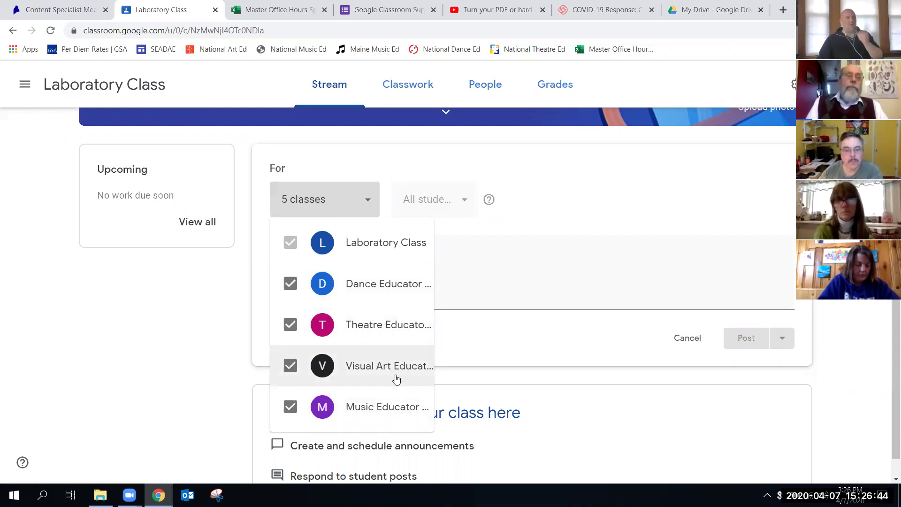
click(291, 405)
click(291, 365)
click(290, 324)
click(291, 282)
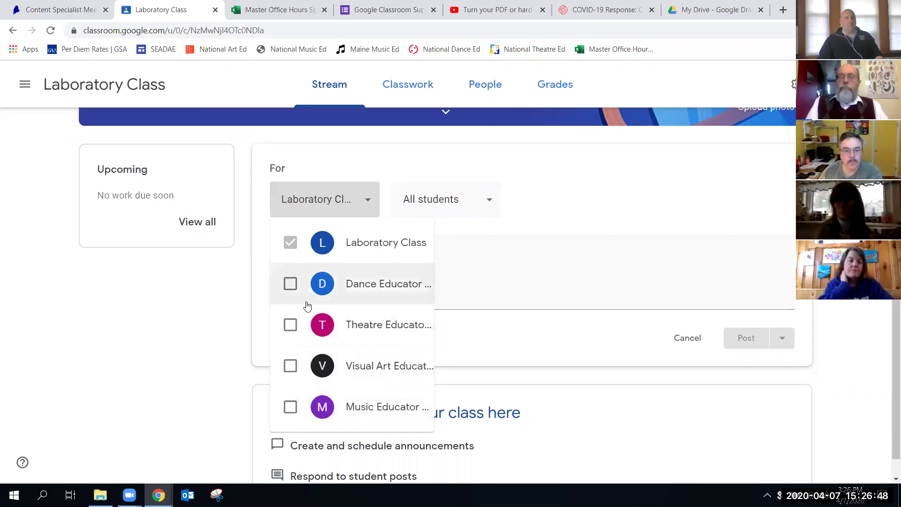
Review which Laboratory Class students can receive the announcement, keep all students selected, and return to the message field.
click(492, 201)
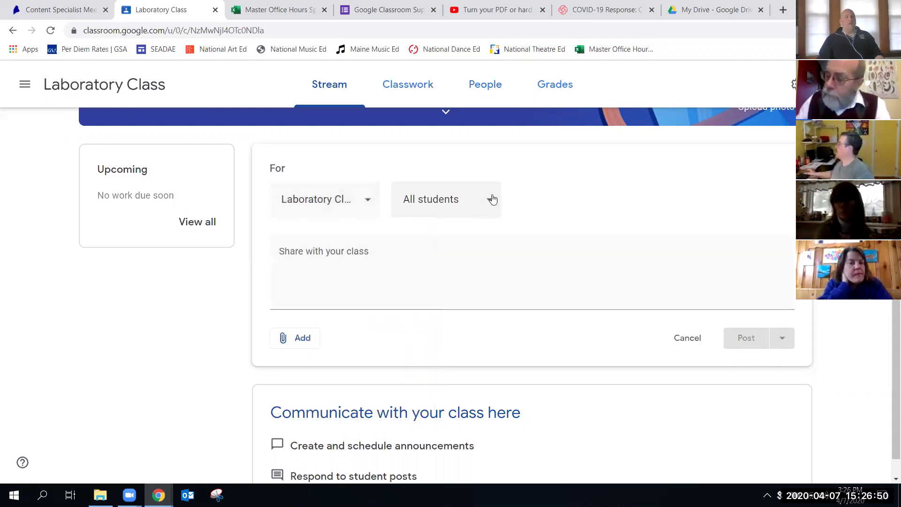
click(491, 199)
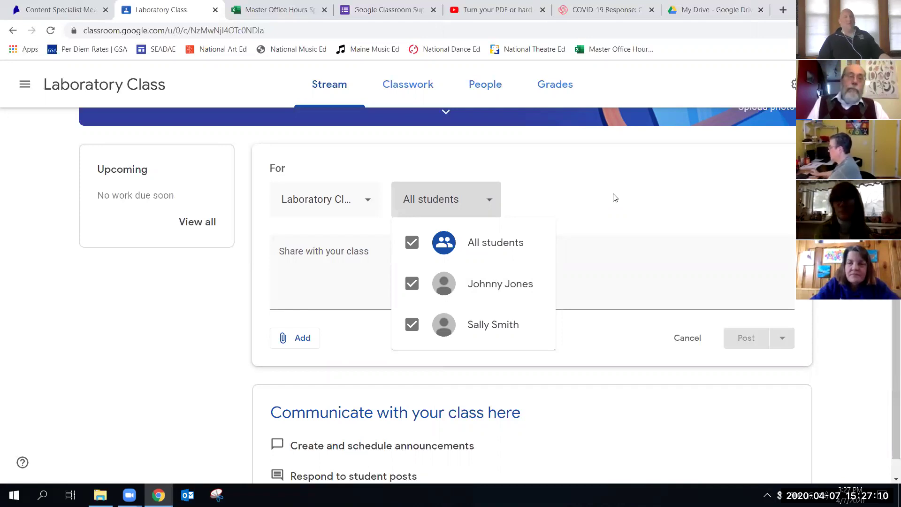
click(491, 201)
click(338, 261)
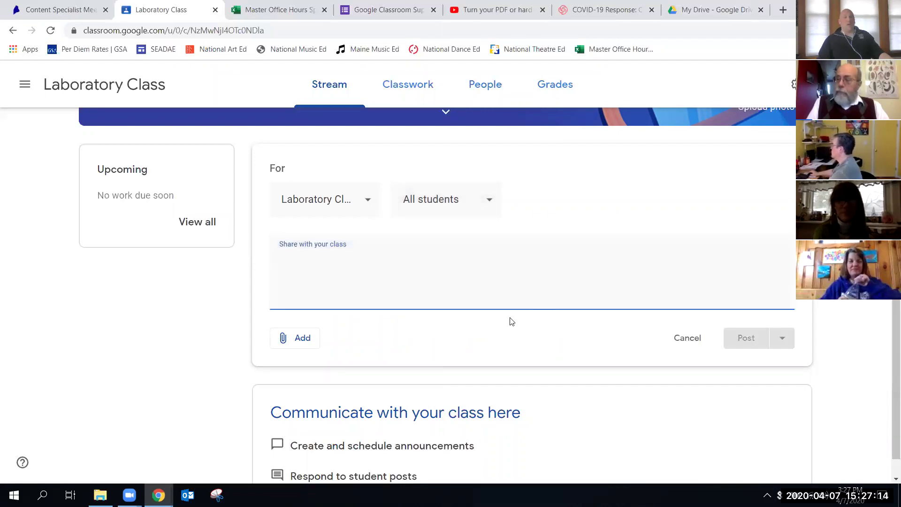
click(297, 342)
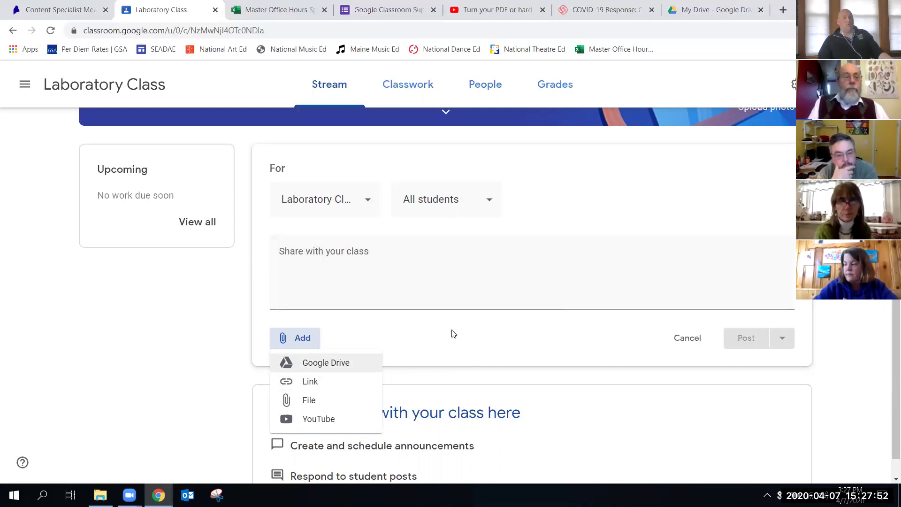
click(311, 381)
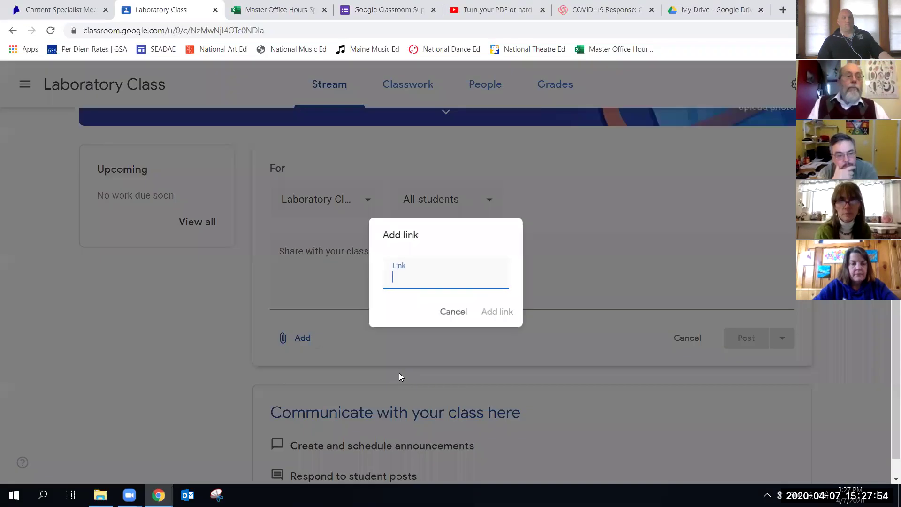
text(www.nafme.org)
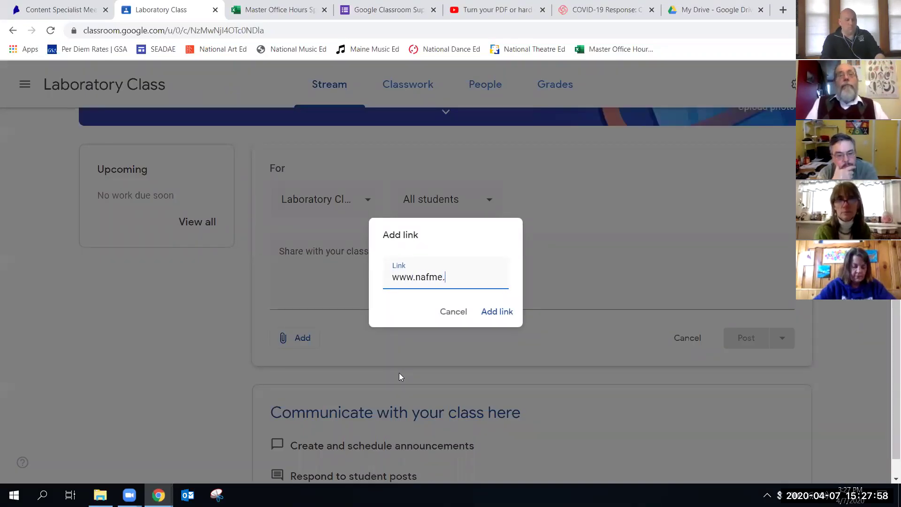
click(497, 311)
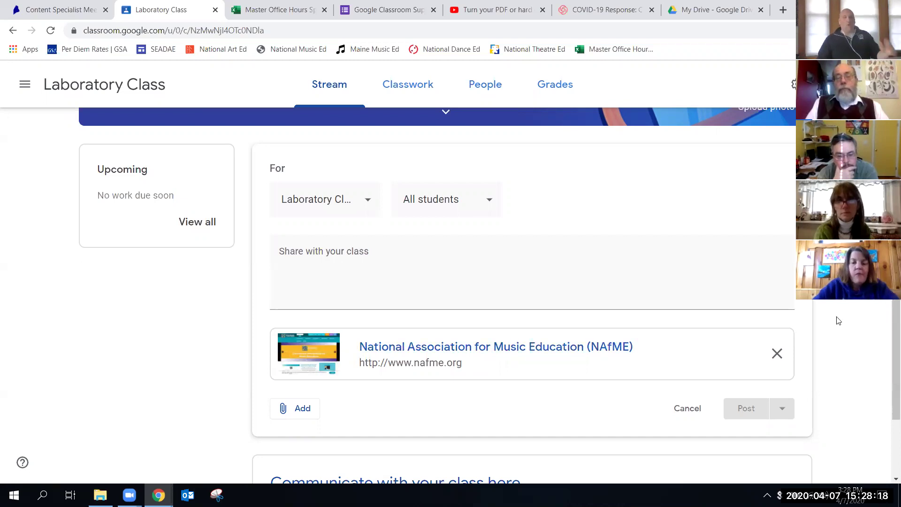
click(777, 354)
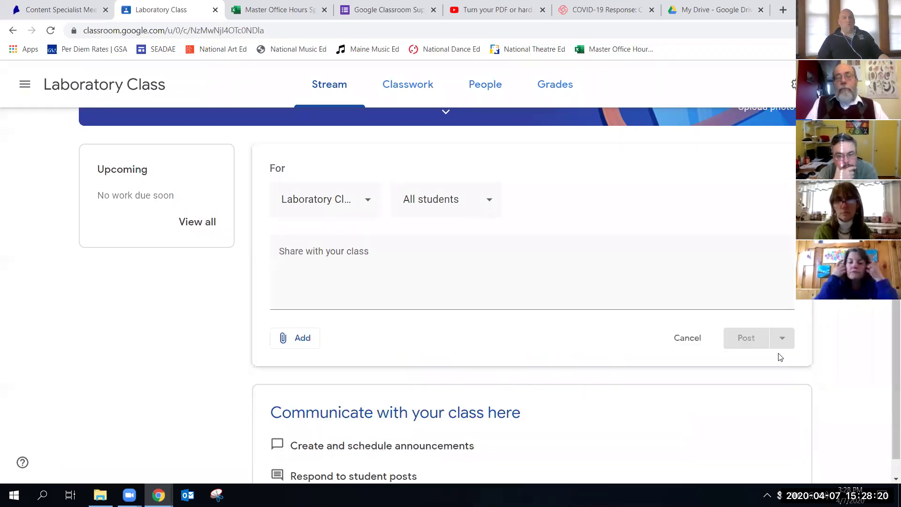
Examine the announcement's attachment options and the link entry form, cancelling without adding a link.
click(302, 338)
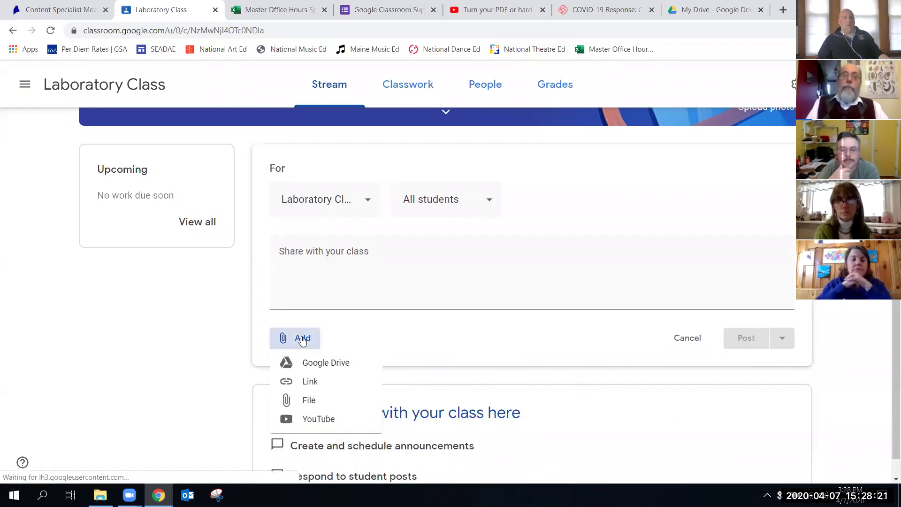
click(310, 382)
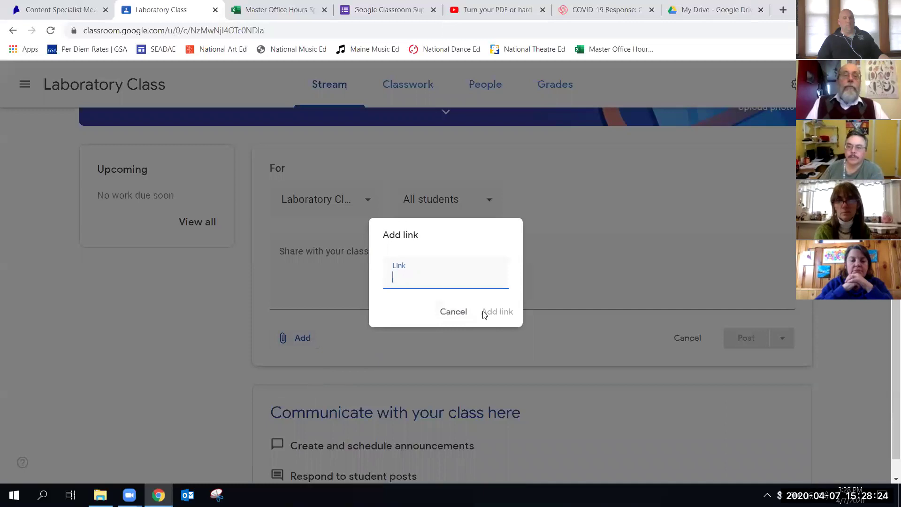
click(452, 313)
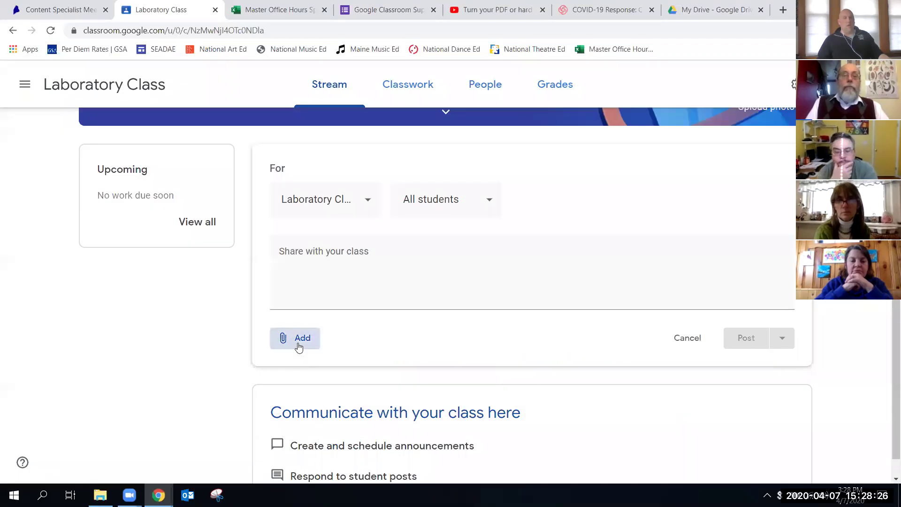
click(298, 342)
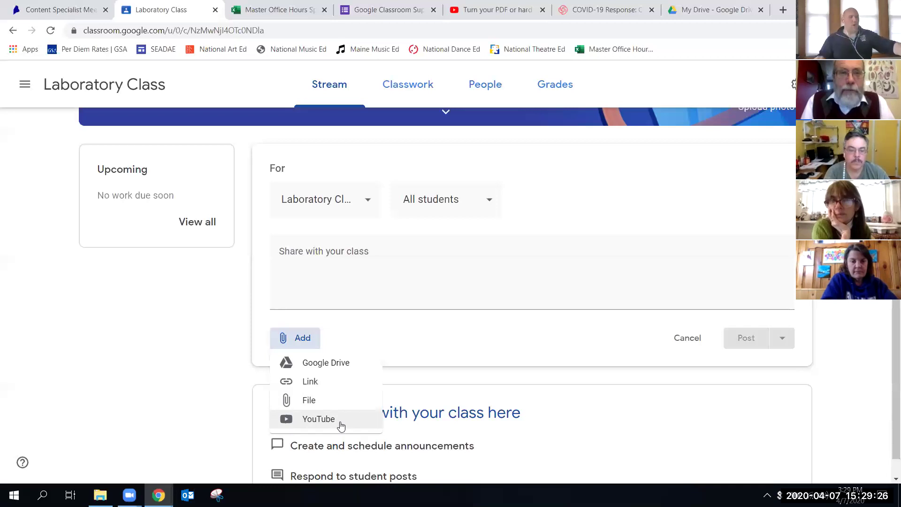
click(310, 388)
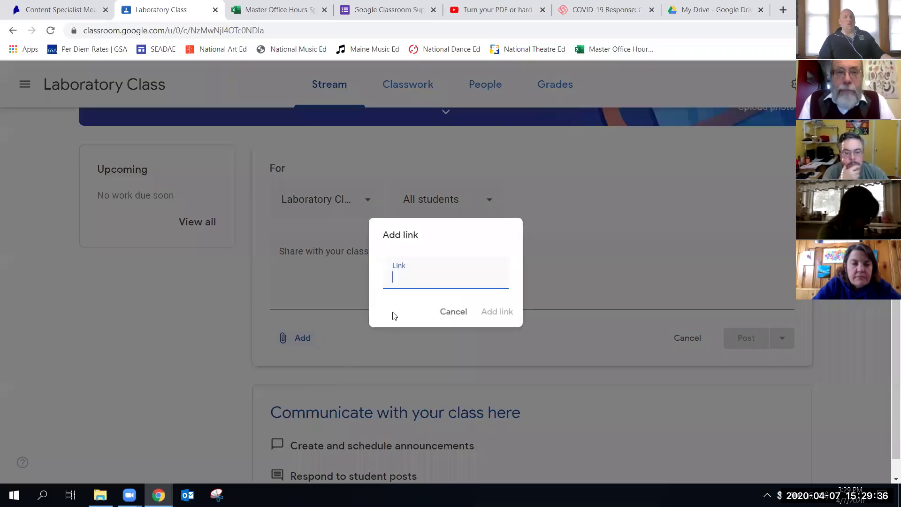
click(453, 314)
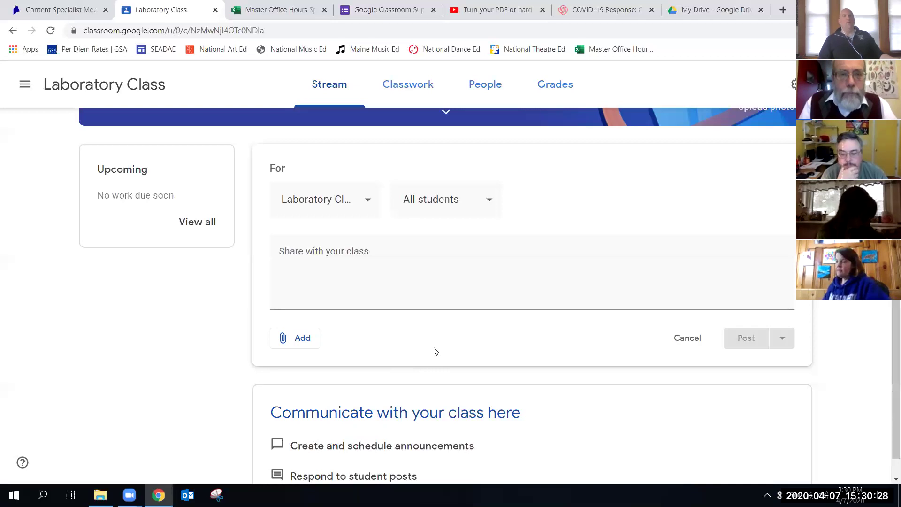
Review the announcement's attachment options, then compare the teacher's Laboratory Class stream with the student's view of the same class.
click(306, 345)
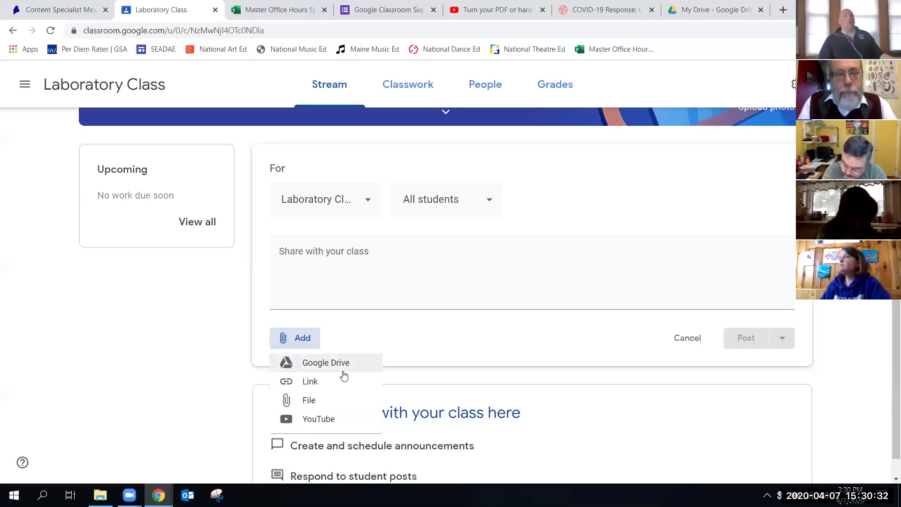
click(411, 338)
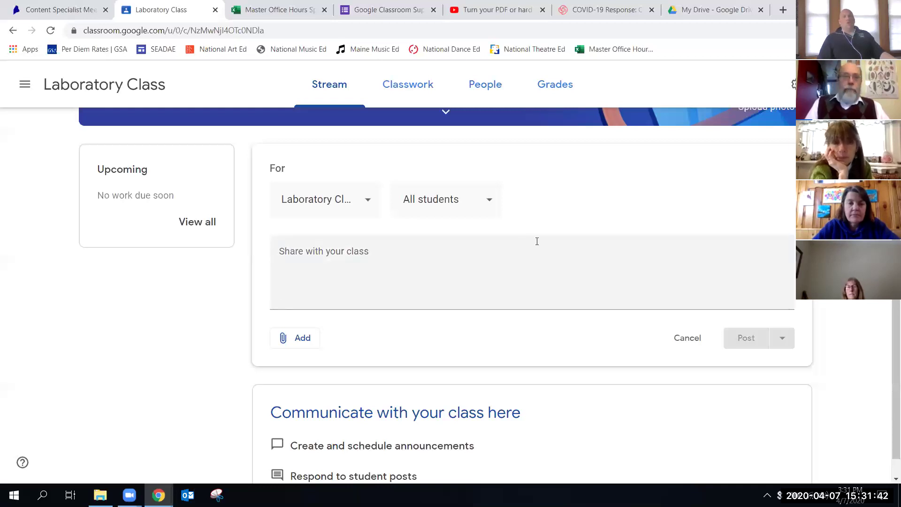
scroll(554, 242, up, 4)
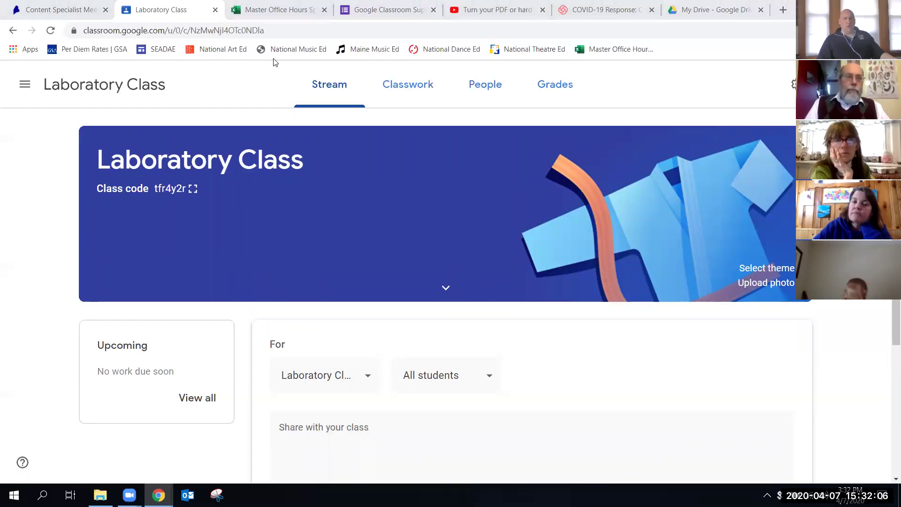
key(alt+Tab)
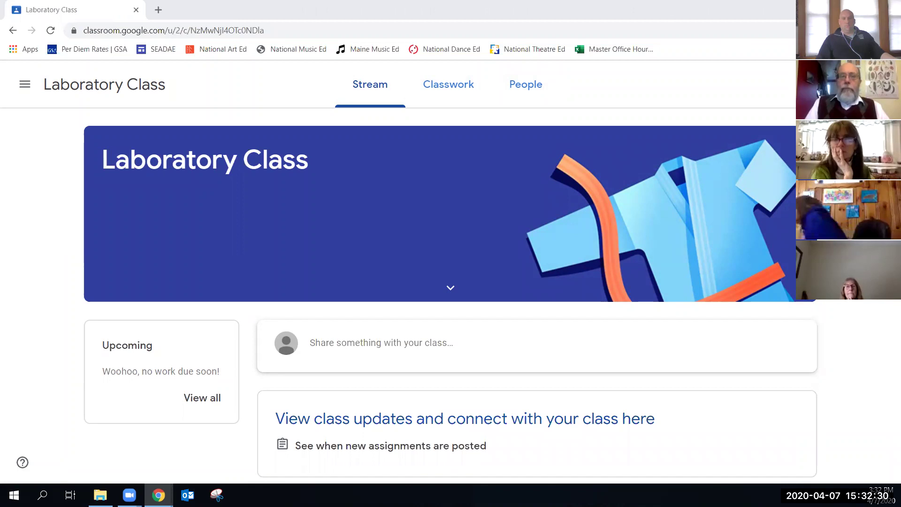
click(759, 407)
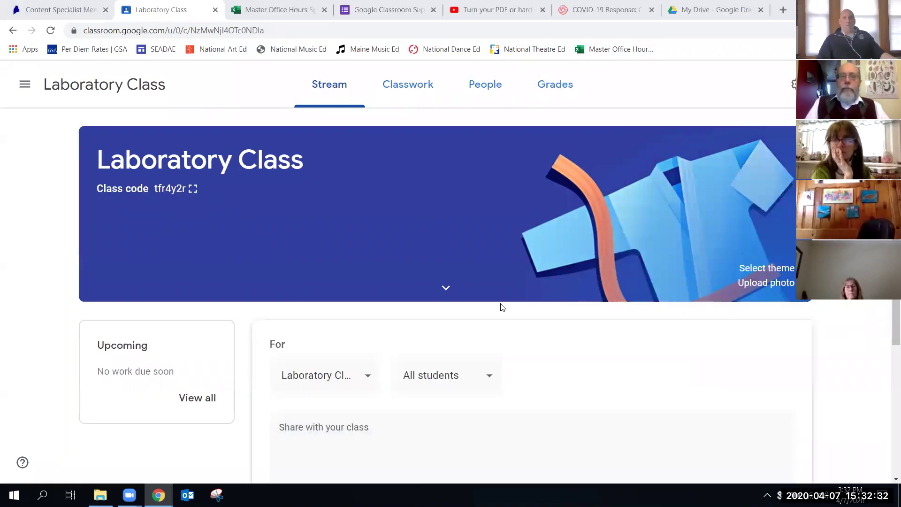
Start a new question in the classwork of Laboratory Class.
click(413, 88)
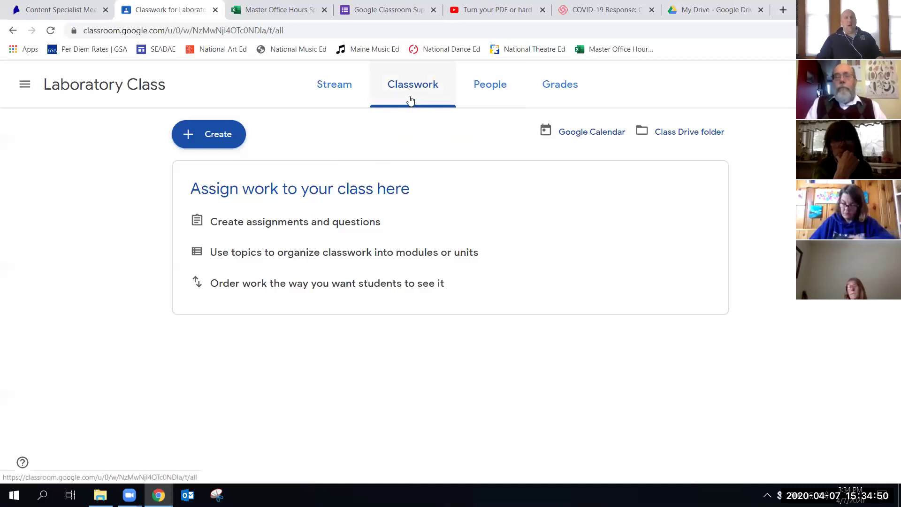
click(203, 141)
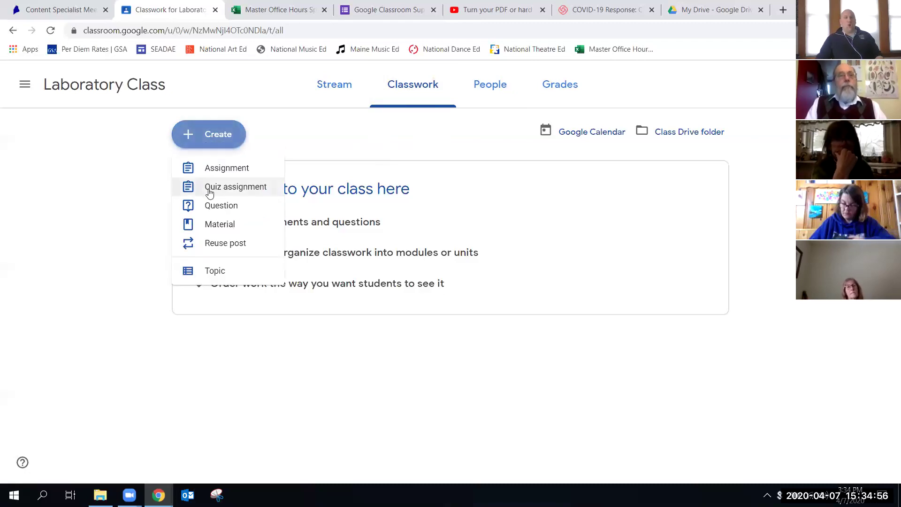
click(222, 210)
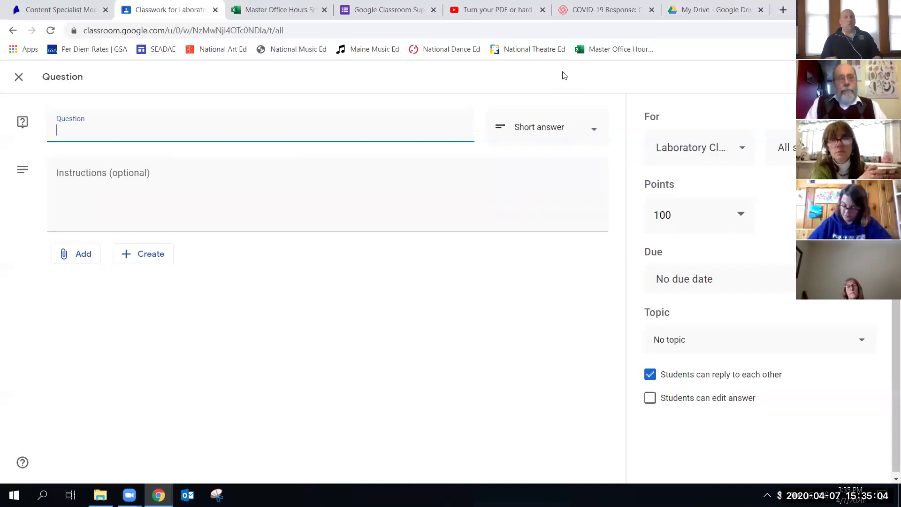
Review the available question types, switch the question to multiple choice, and set it back to short answer.
click(576, 132)
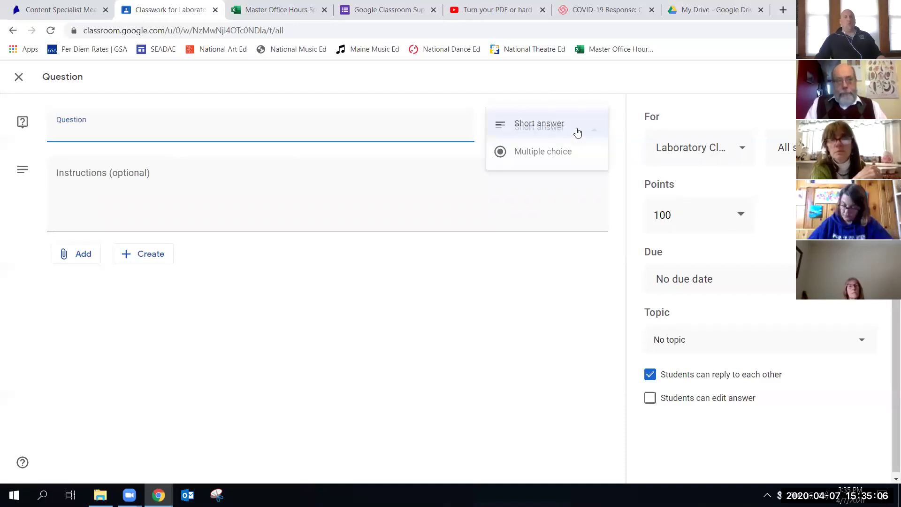
click(536, 132)
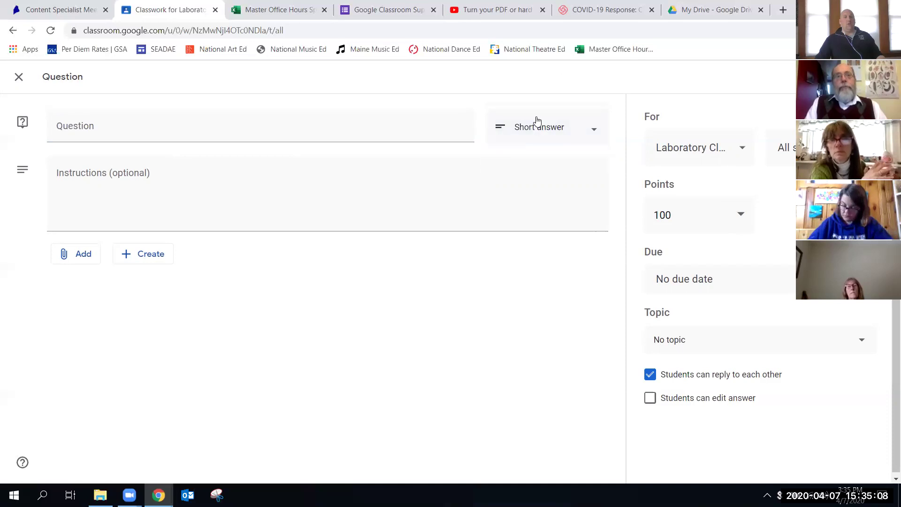
click(594, 128)
click(548, 154)
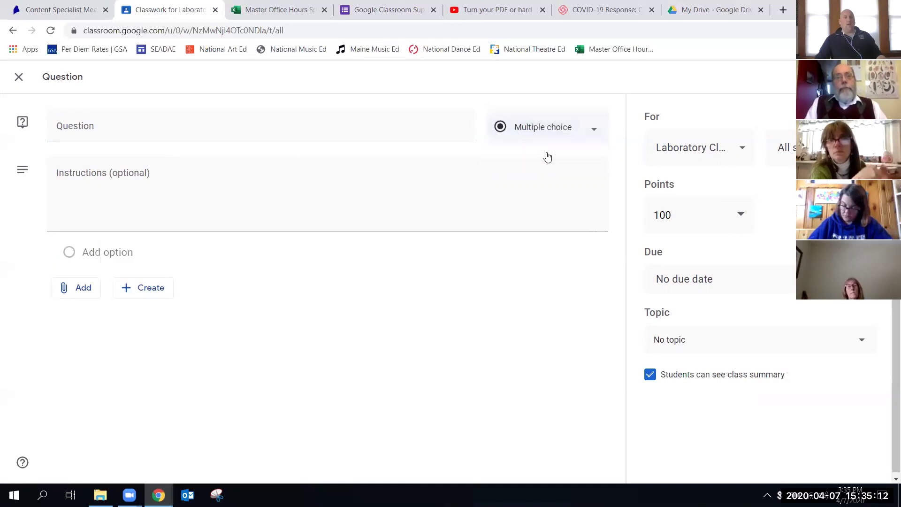
click(563, 134)
click(555, 105)
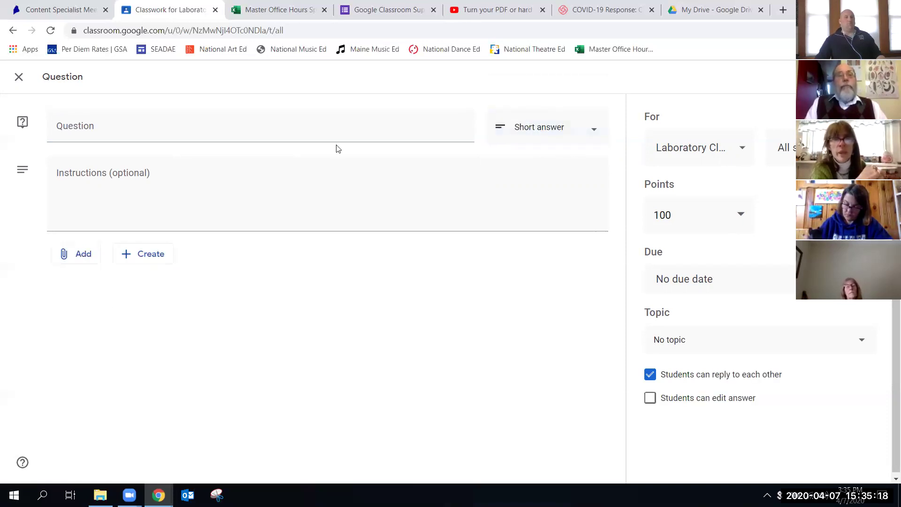
Enter "How did you spend yesterday afternoon?" as the question text.
click(123, 126)
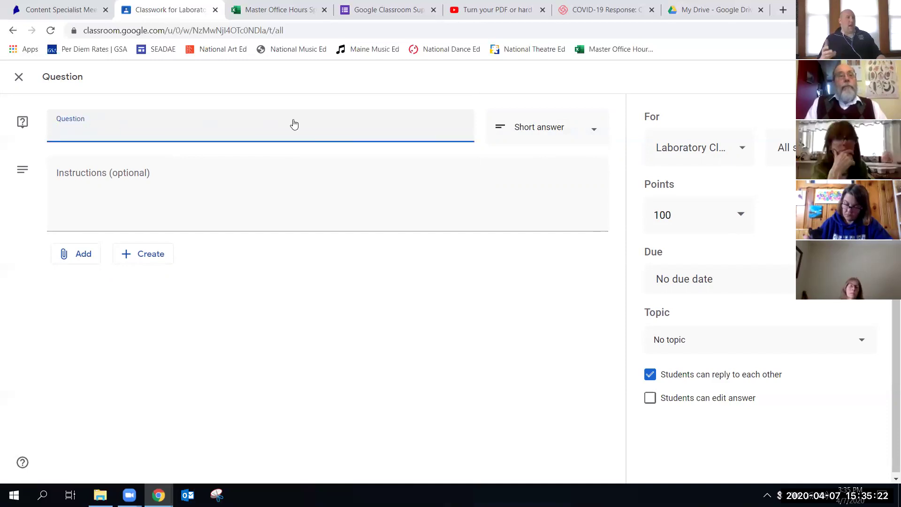
text(How )
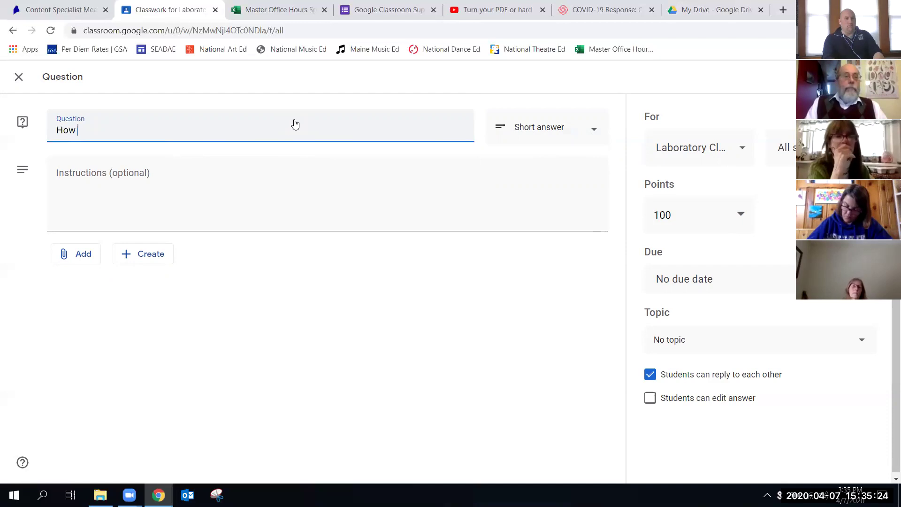
text(did you spend )
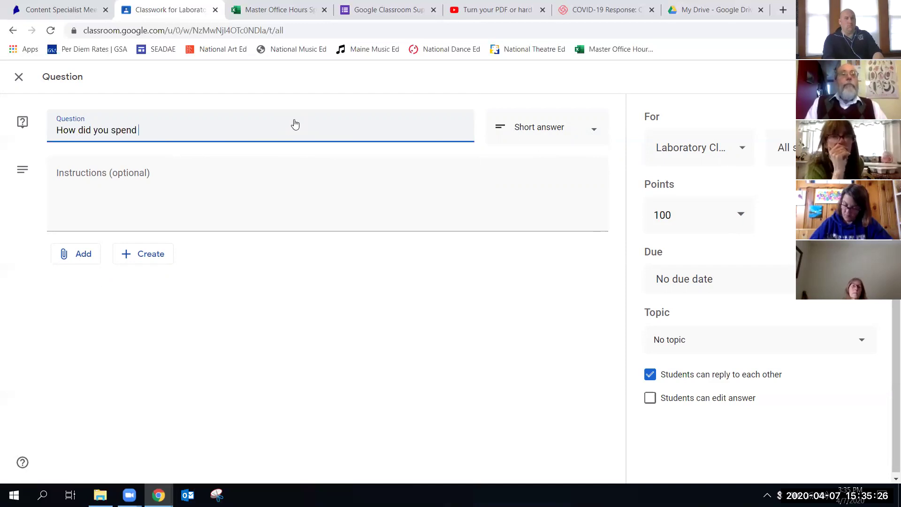
text(your a)
key(BackSpace)
text(est)
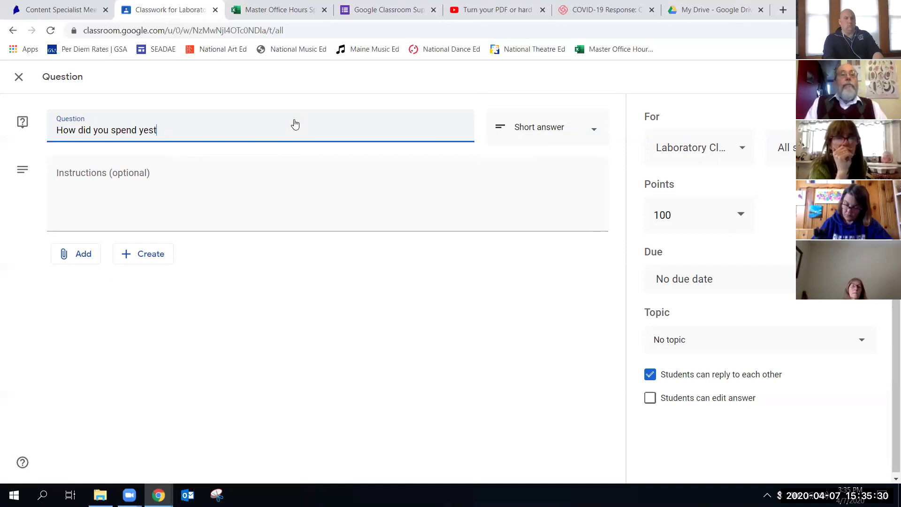
text(erday afternoon?)
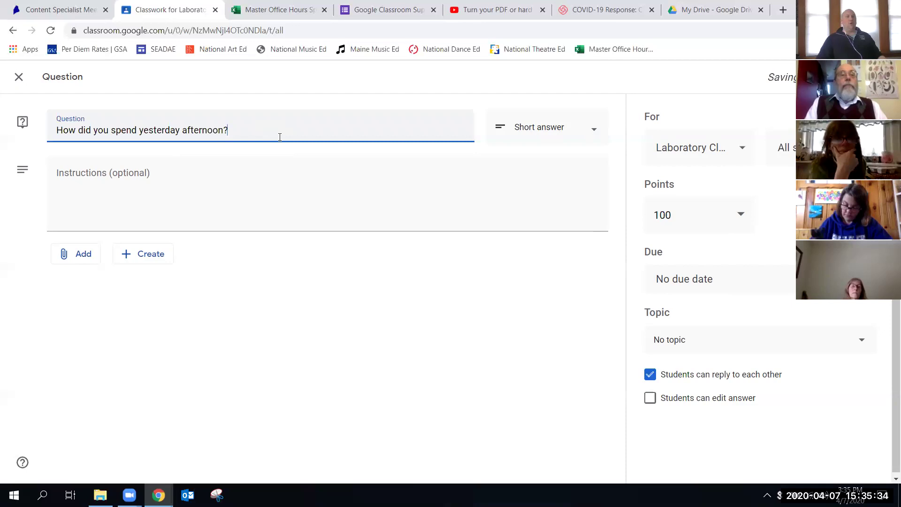
Fill in the question's instructions with "Be specific with who you met, what you saw, and where you went.".
click(164, 183)
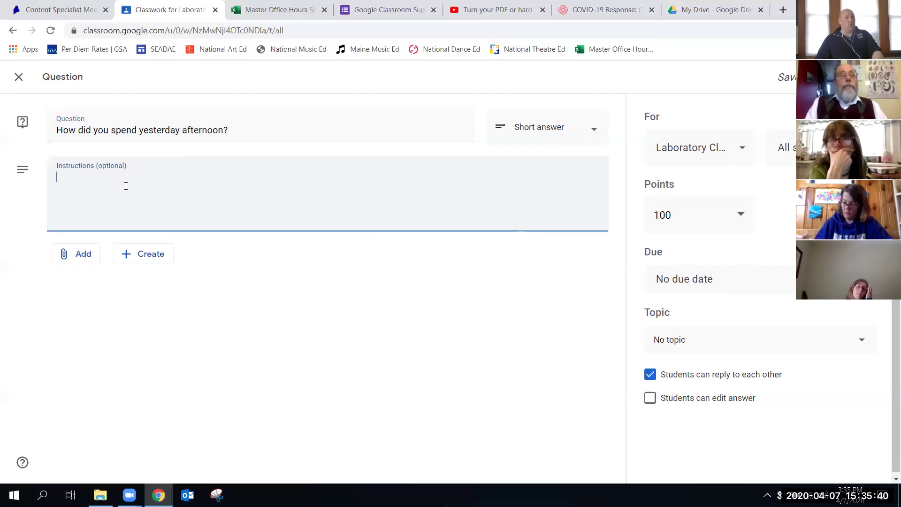
click(299, 130)
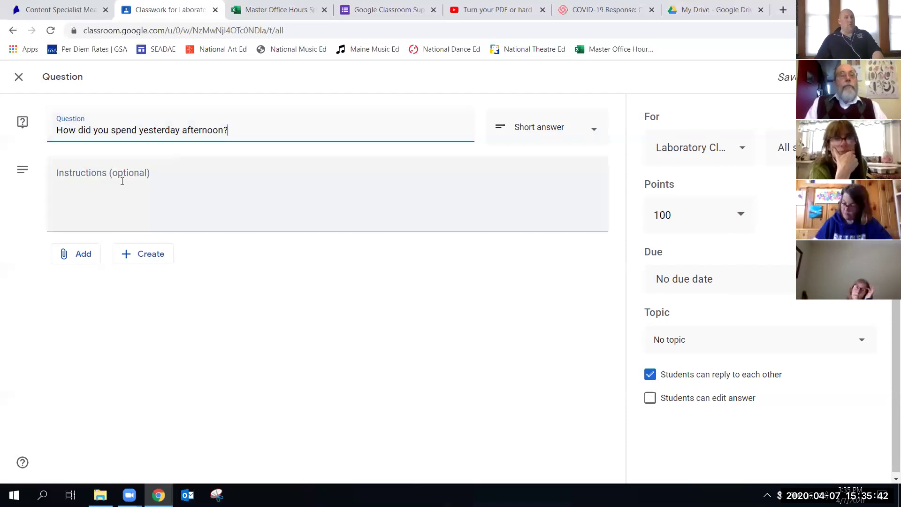
click(74, 185)
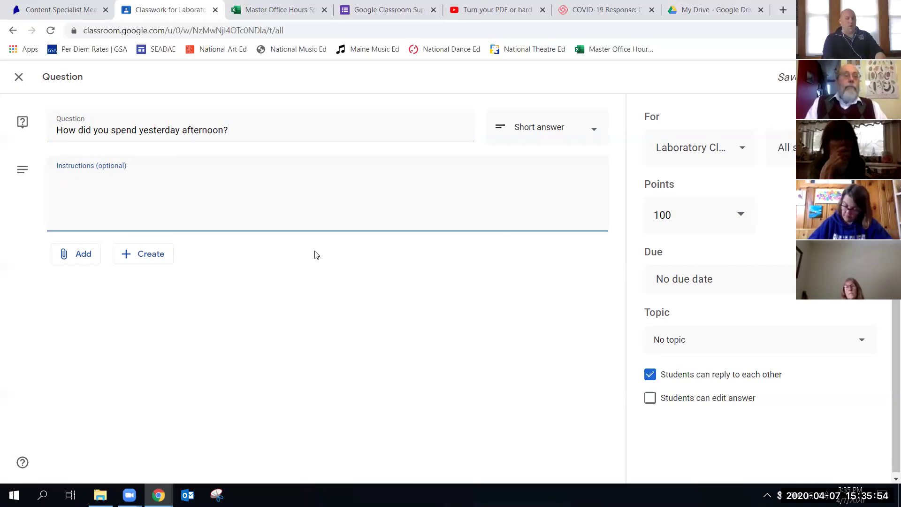
text(Be specific with the)
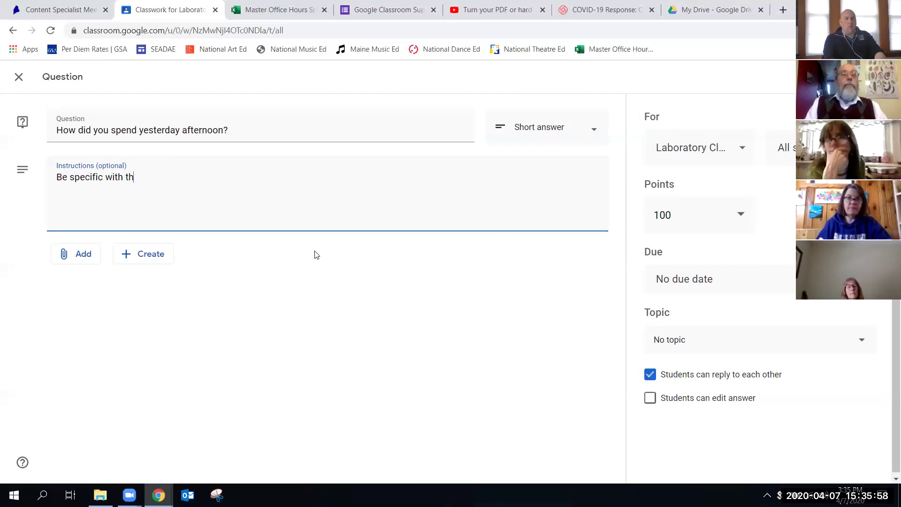
key(BackSpace)
key(BackSpace)
key(BackSpace)
key(BackSpace)
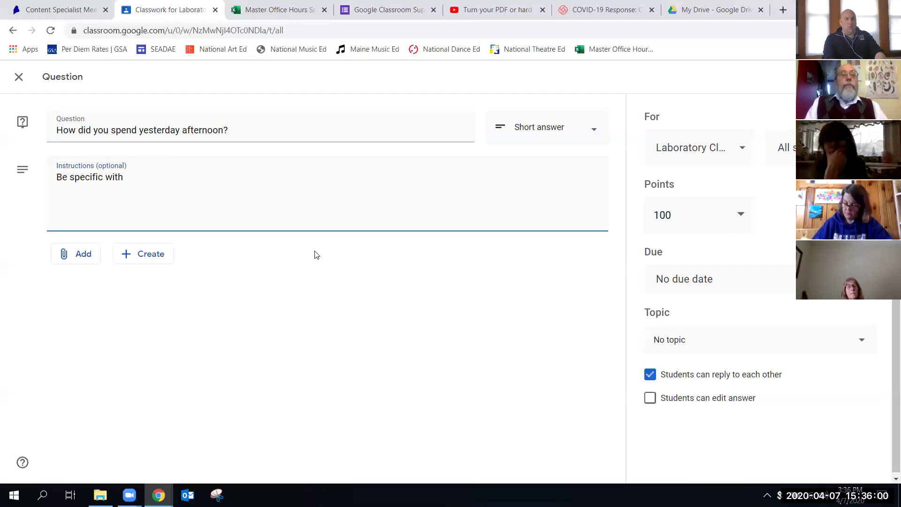
text(who you me)
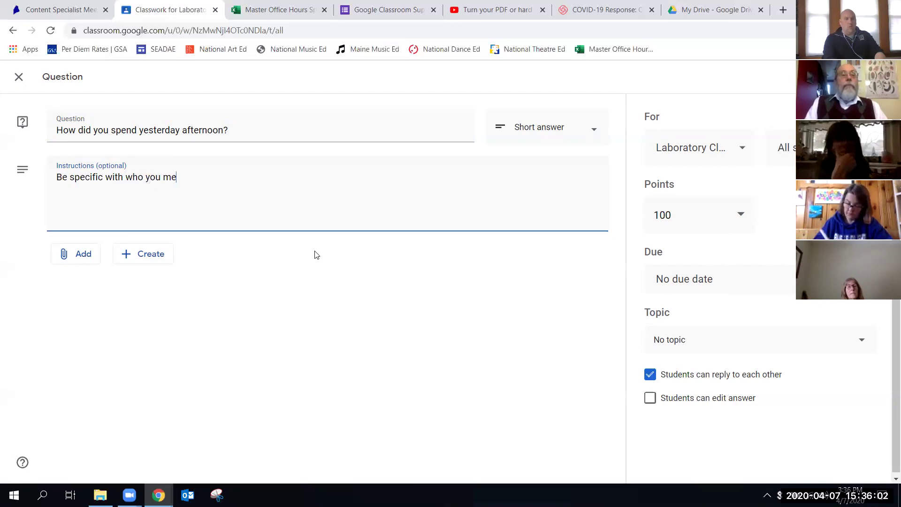
text(t, what you )
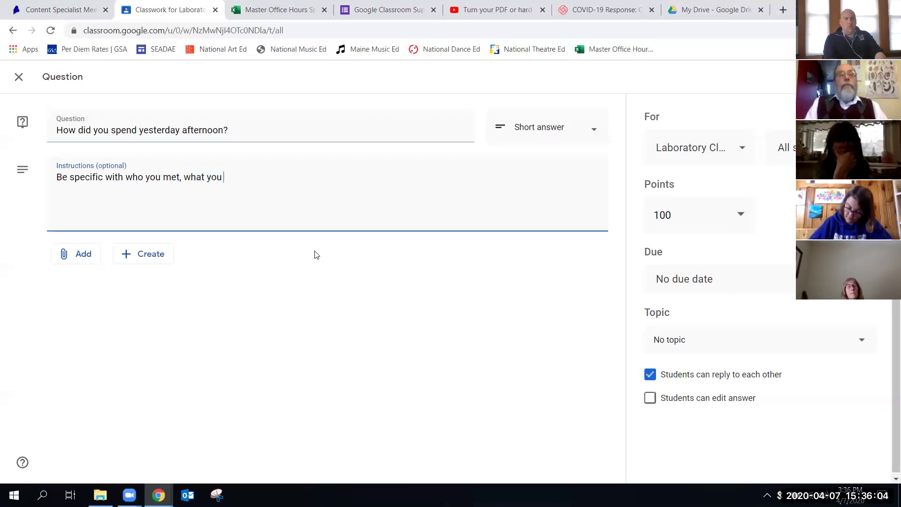
text(saw, and where you )
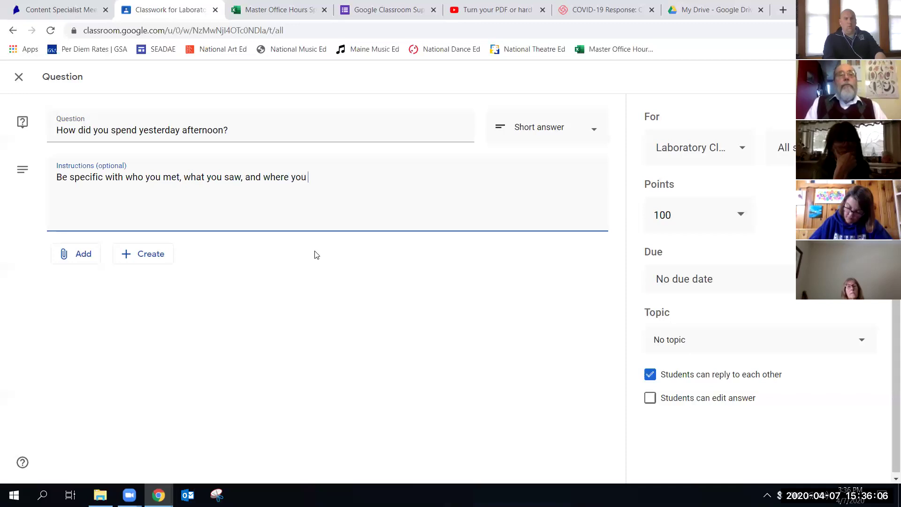
text(went.)
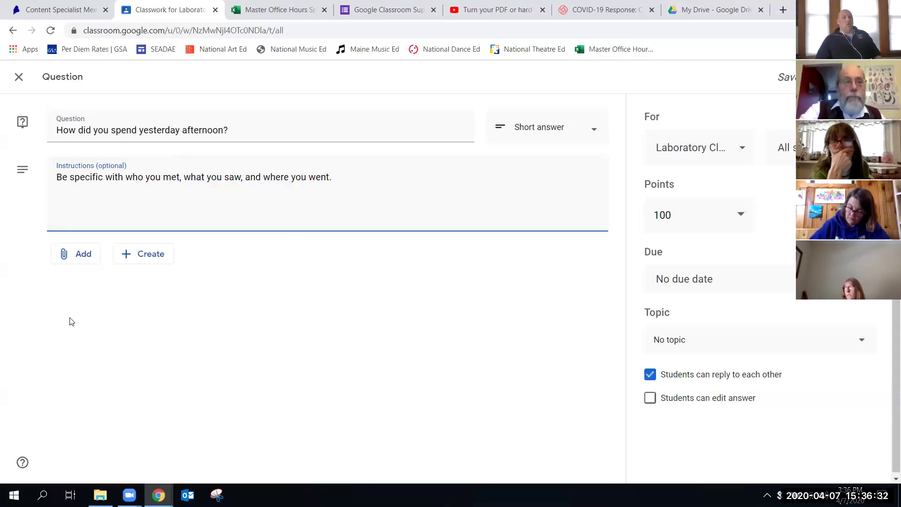
Review the sources for attaching material to the question and the file types that can be created for it, without adding anything.
click(81, 257)
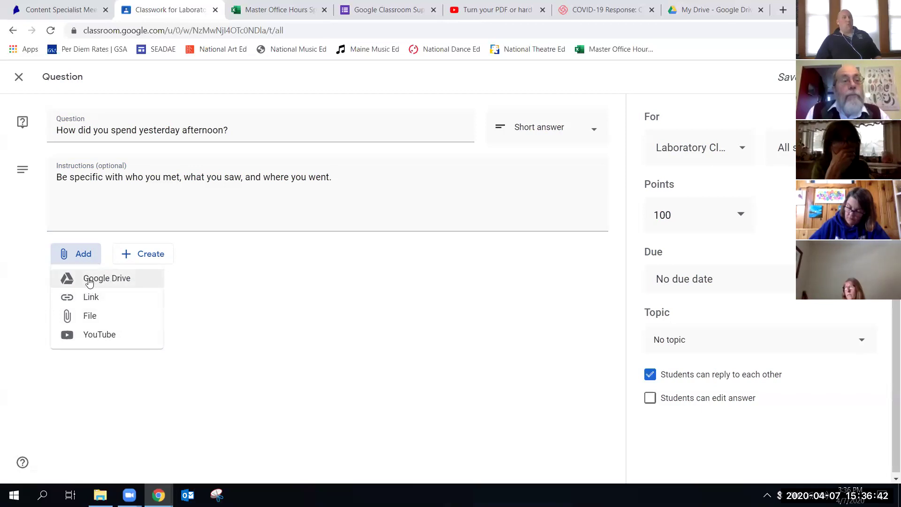
click(85, 254)
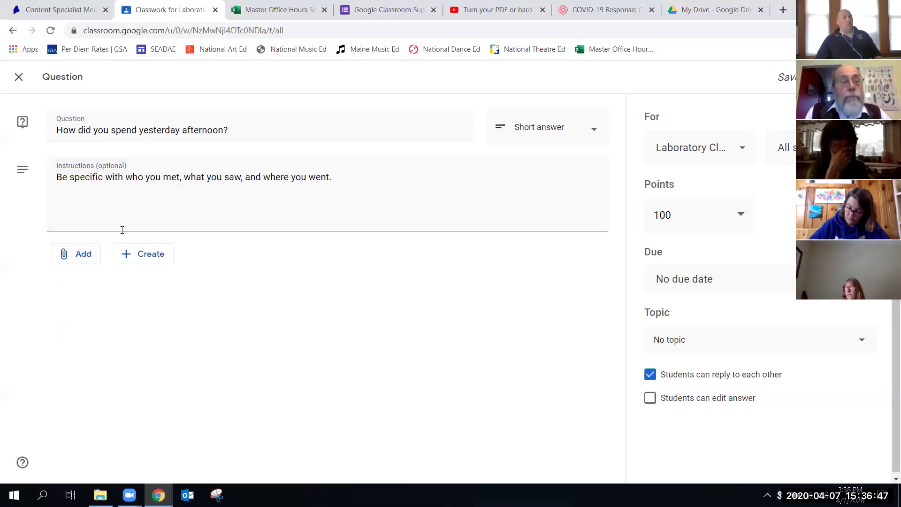
click(82, 257)
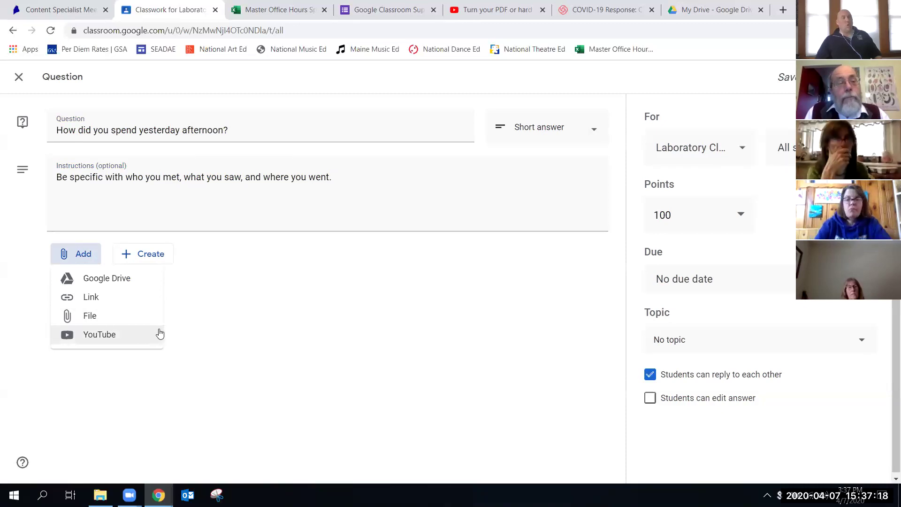
click(79, 255)
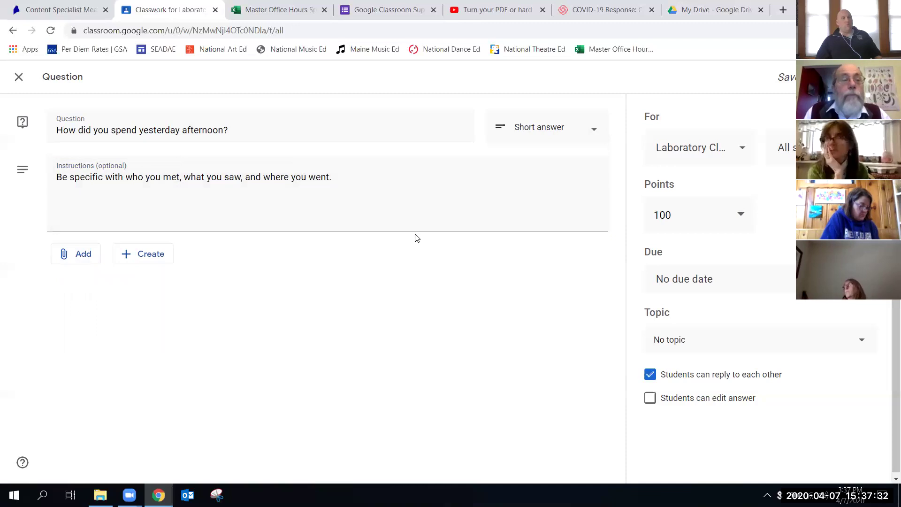
click(144, 258)
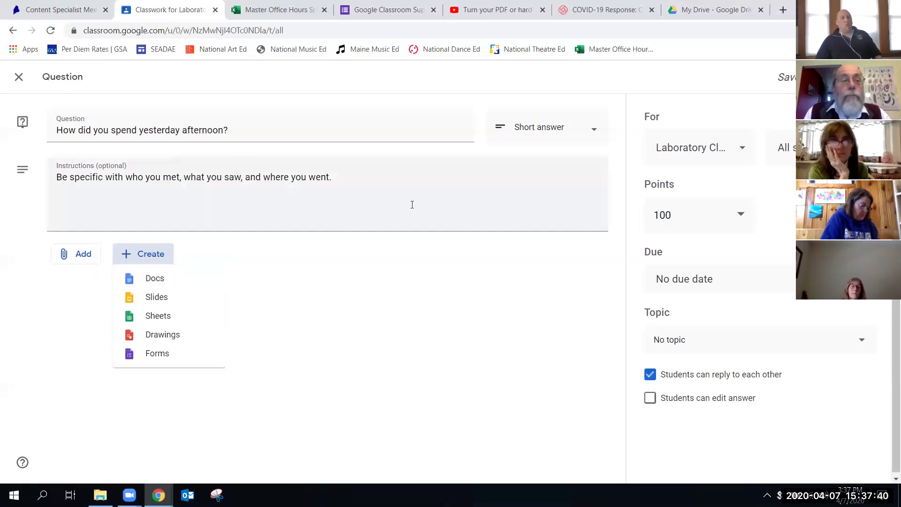
click(155, 255)
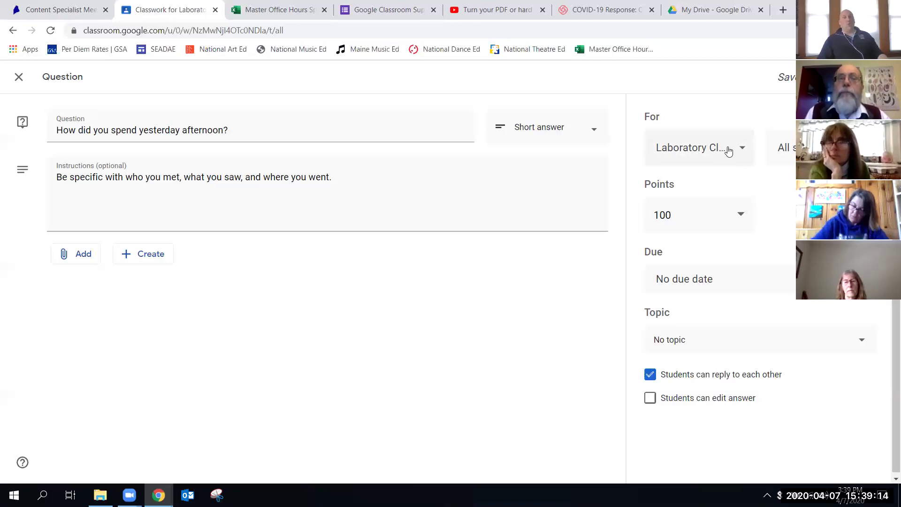
Assign the question also to the Dance, Theatre, Visual Art and Music Educator classes, and deselect them all again, leaving only the Laboratory Class.
click(743, 149)
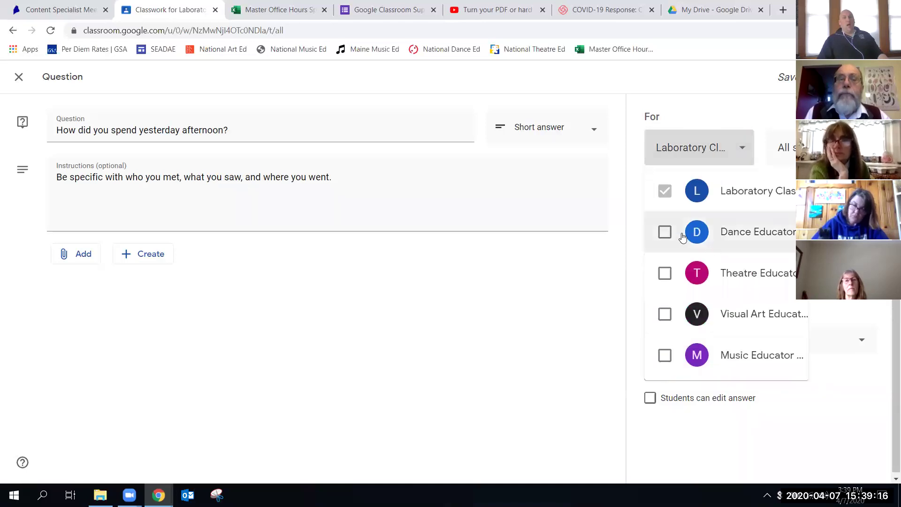
click(665, 231)
click(664, 273)
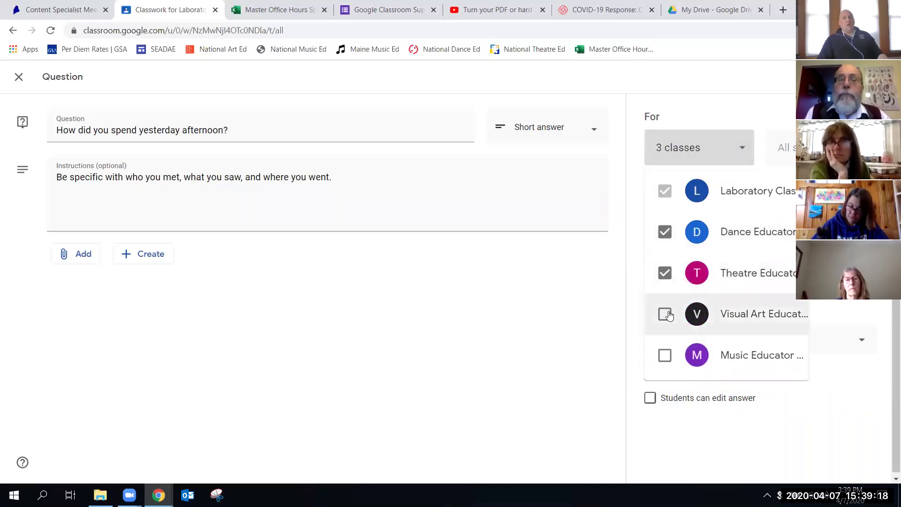
click(664, 314)
click(664, 356)
click(665, 314)
click(665, 232)
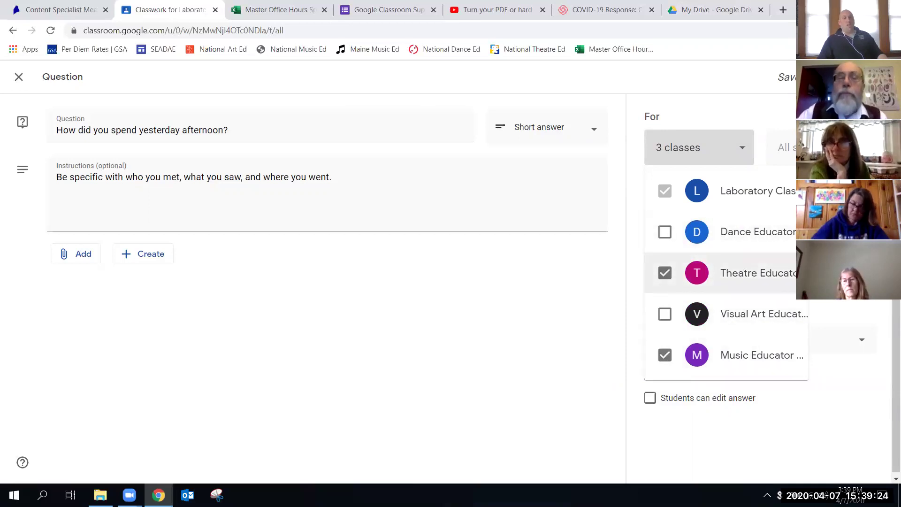
click(664, 354)
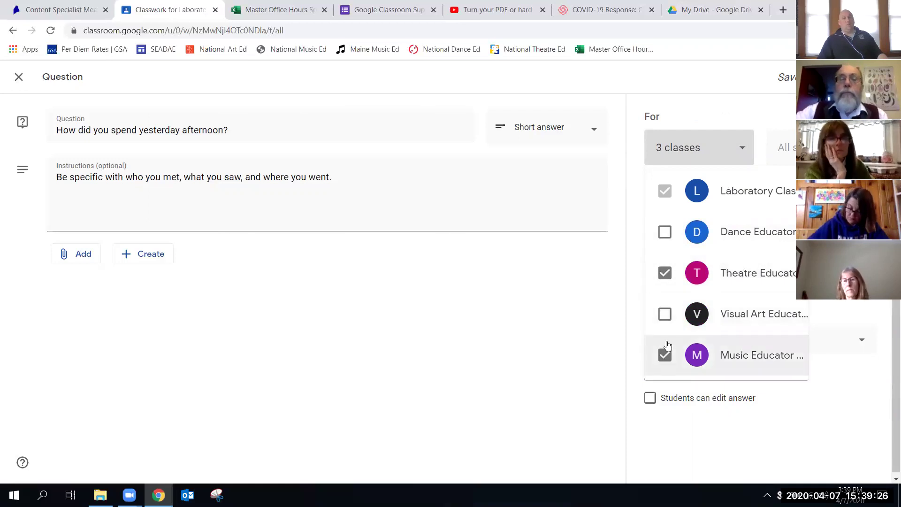
click(664, 272)
click(814, 147)
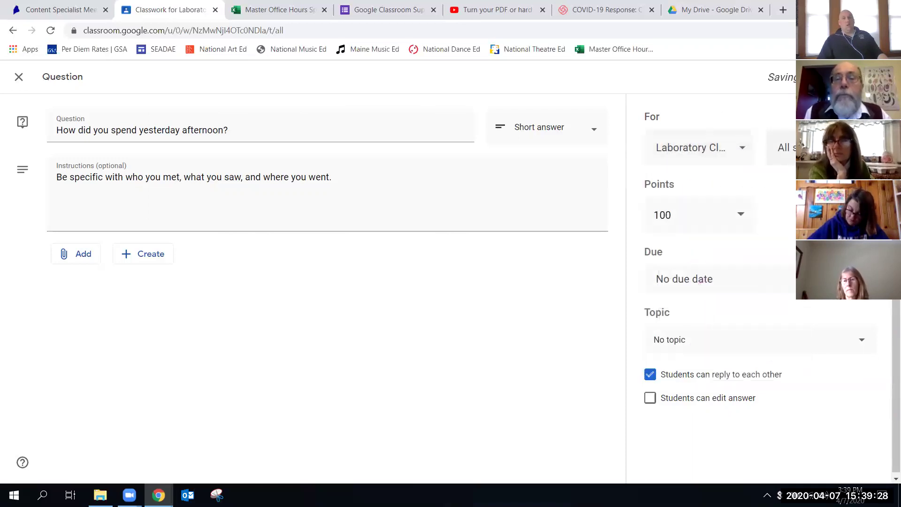
Add the Music Educator class to the question's assigned classes, and remove it again.
click(650, 155)
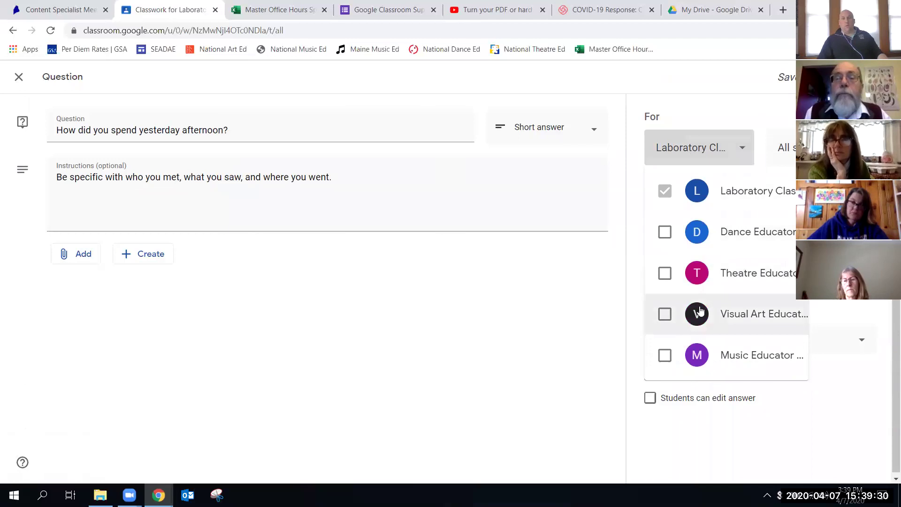
click(663, 357)
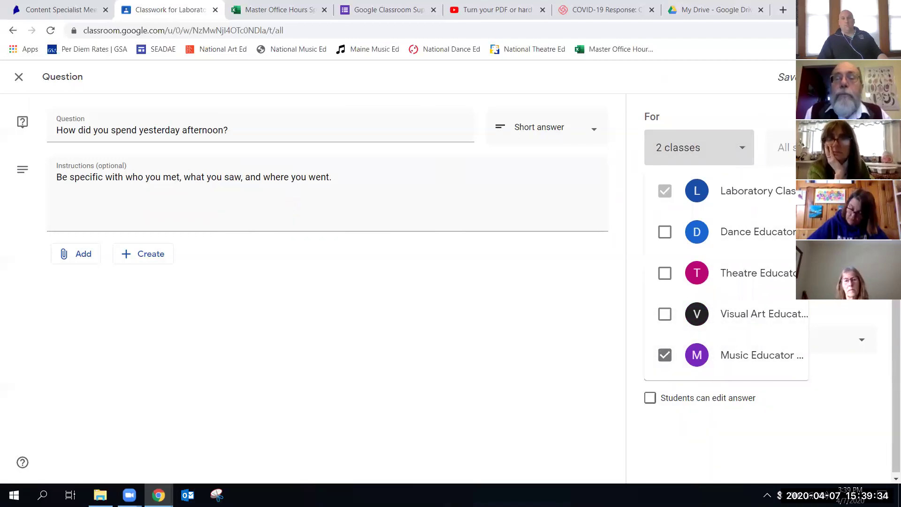
key(Escape)
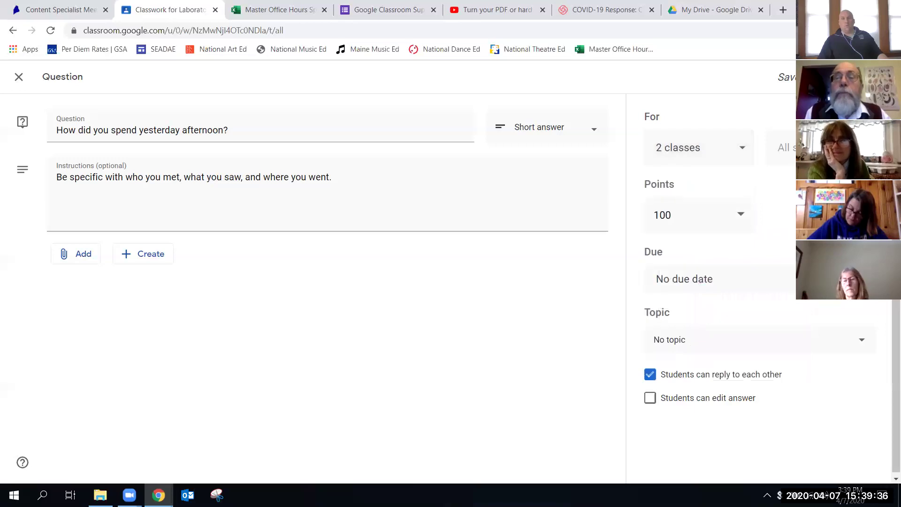
click(739, 149)
click(666, 356)
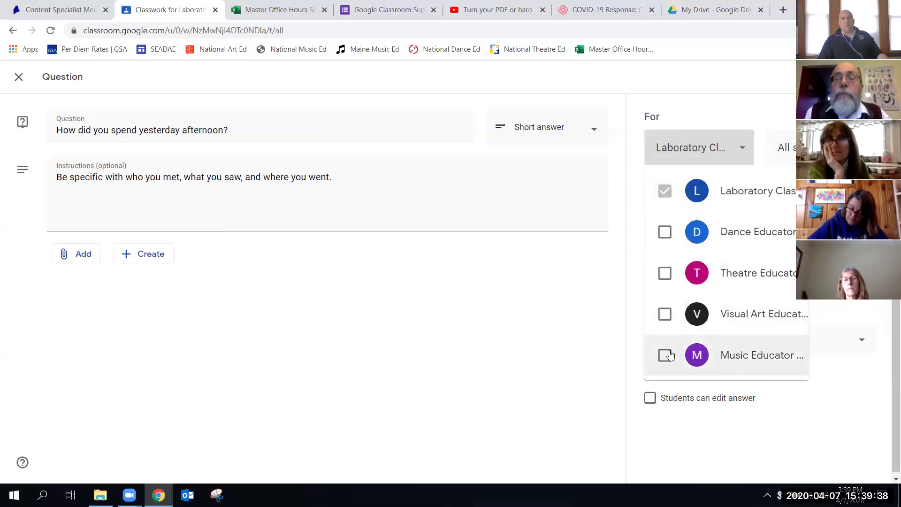
click(742, 155)
Limit the question to the first listed student only, and reassign it to all students.
click(781, 147)
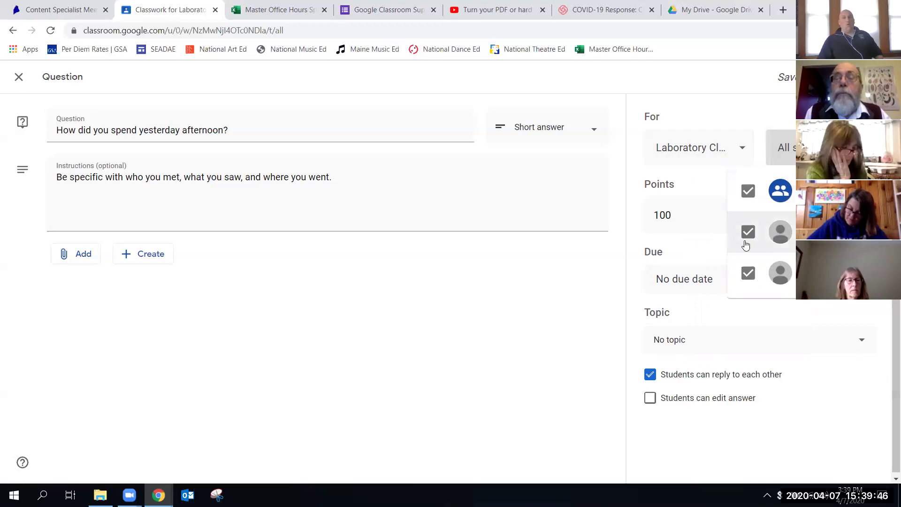
click(748, 193)
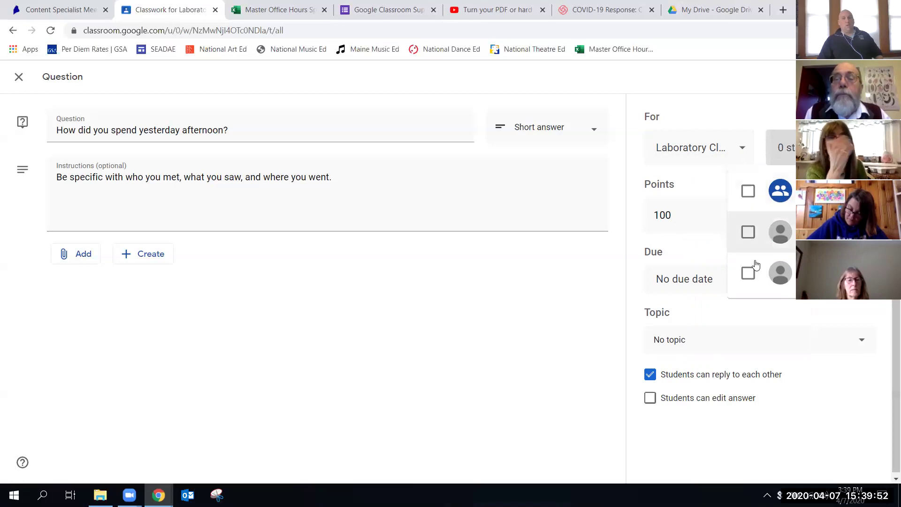
click(748, 232)
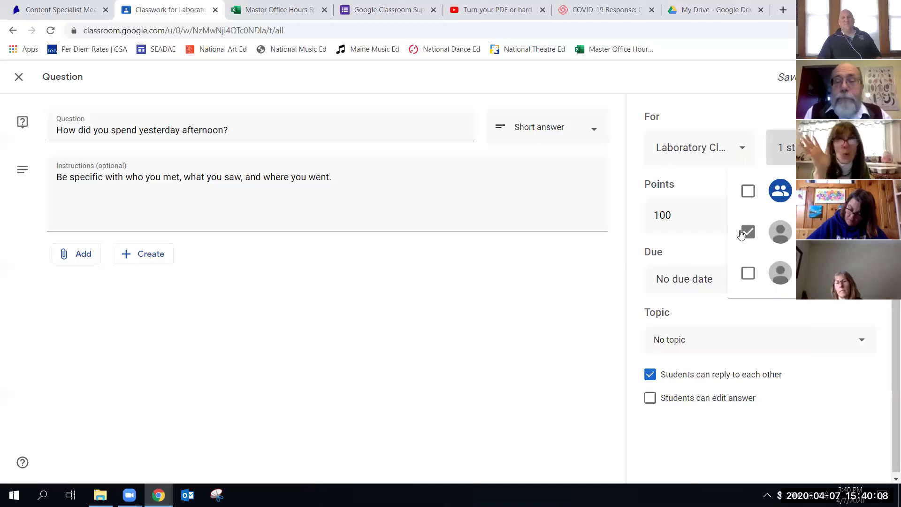
click(748, 191)
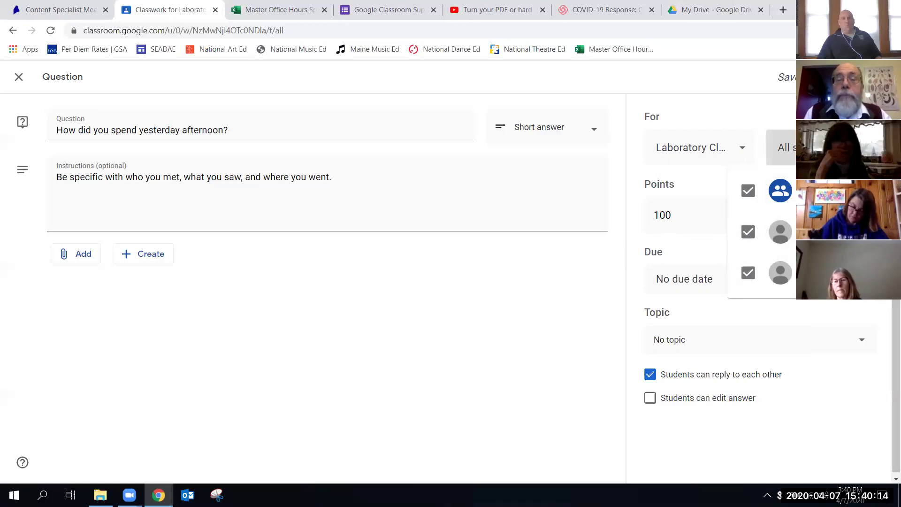
click(793, 151)
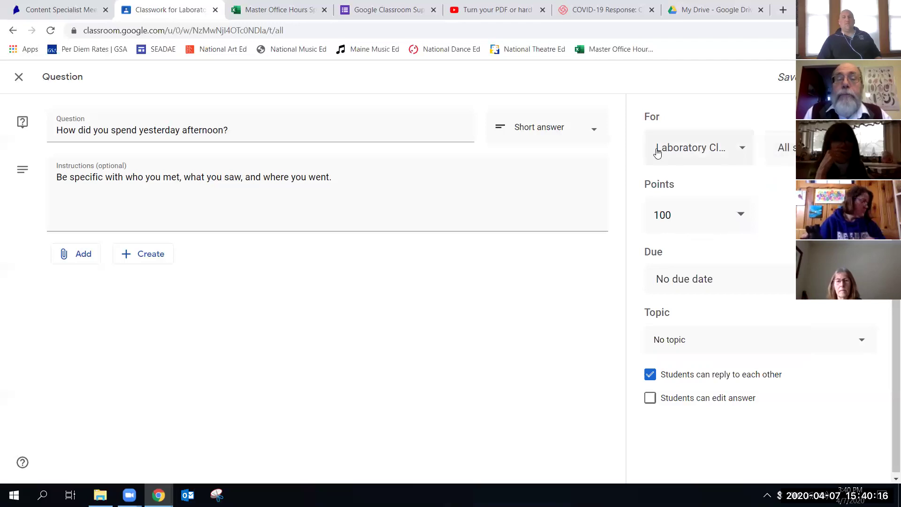
Examine which classes and which individual students the question can be assigned to, without changing the selection.
click(683, 148)
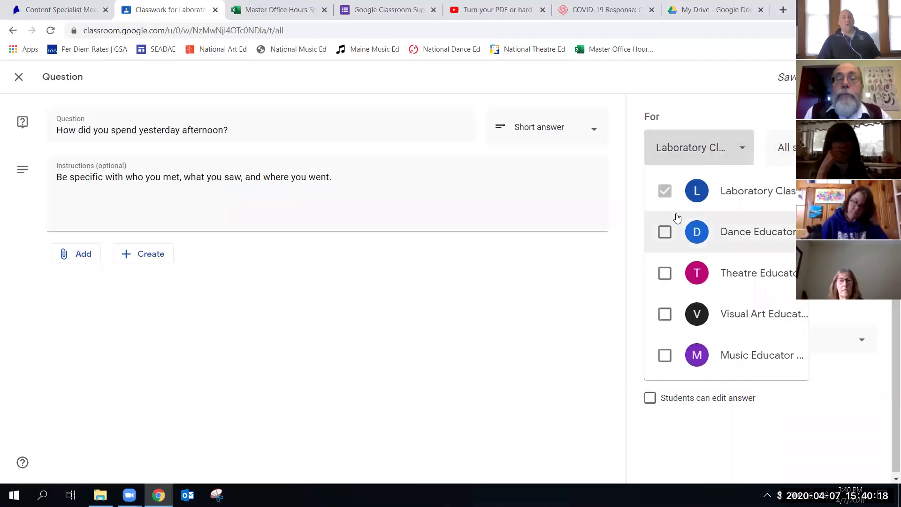
click(734, 152)
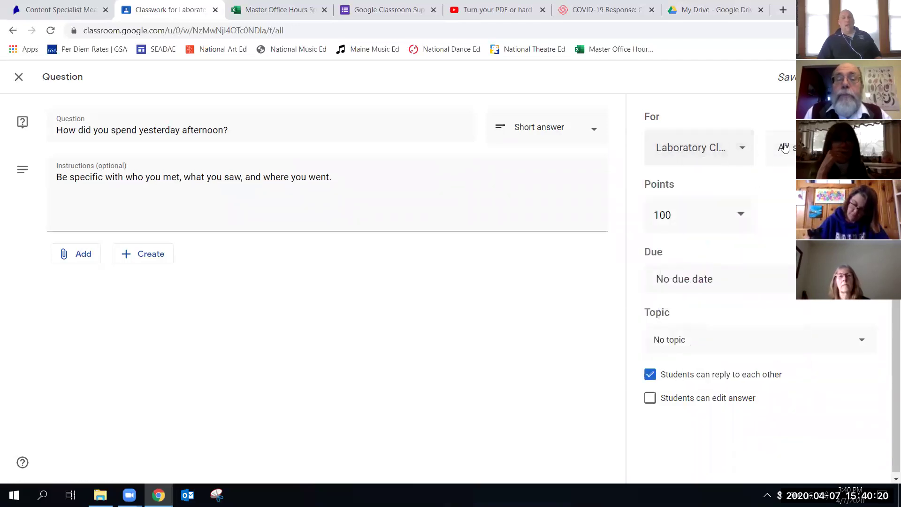
click(783, 148)
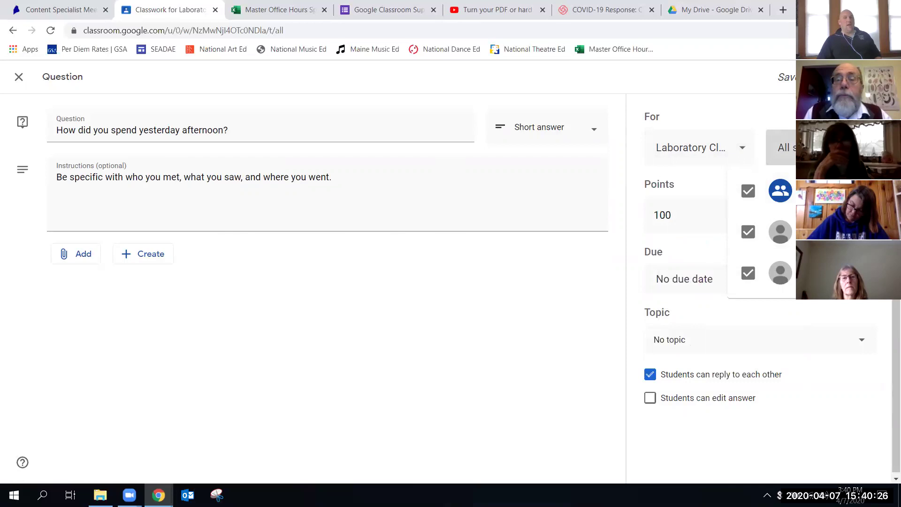
key(Escape)
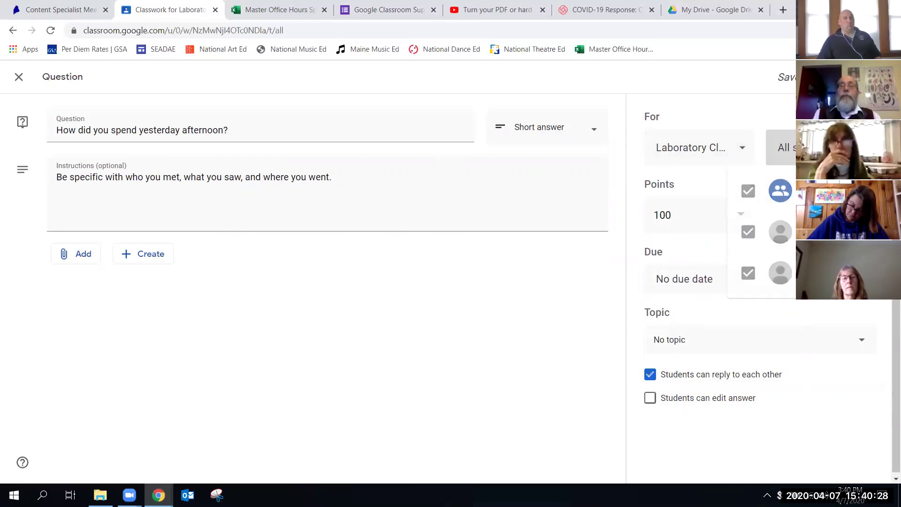
click(781, 148)
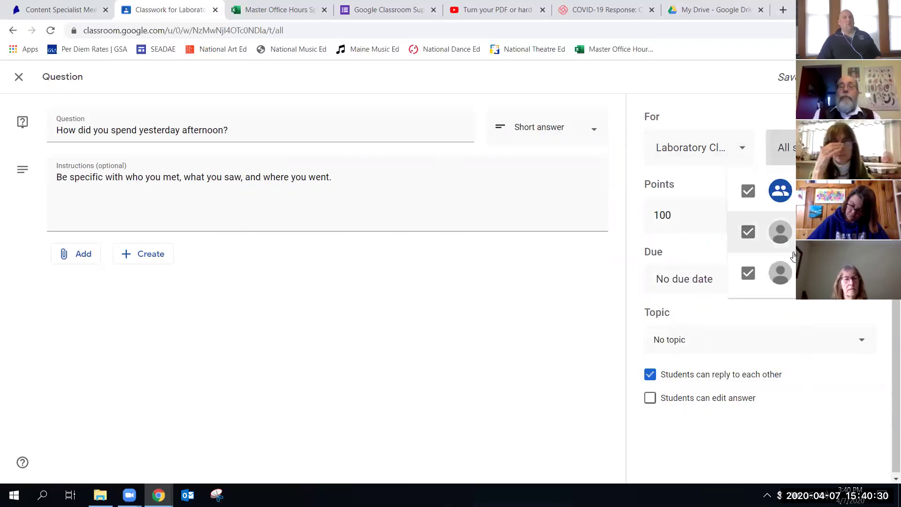
click(873, 152)
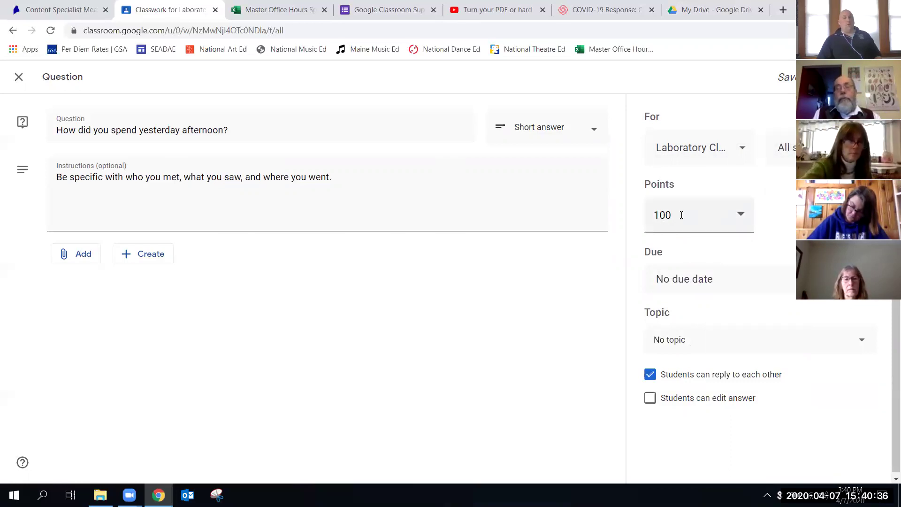
Switch the question's points to Ungraded, and replace that with a value of 10 points.
click(746, 216)
click(684, 252)
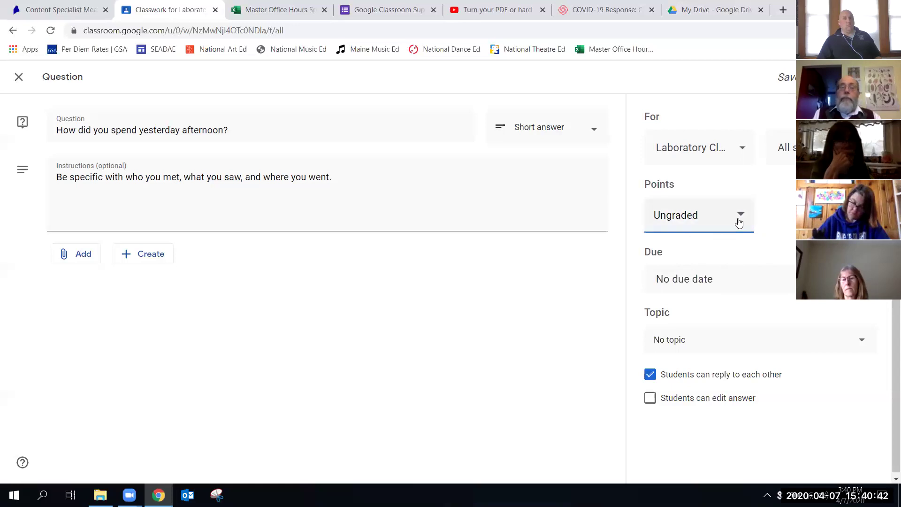
key(BackSpace)
key(BackSpace)
key(BackSpace)
key(BackSpace)
key(BackSpace)
key(BackSpace)
key(BackSpace)
key(BackSpace)
text(1)
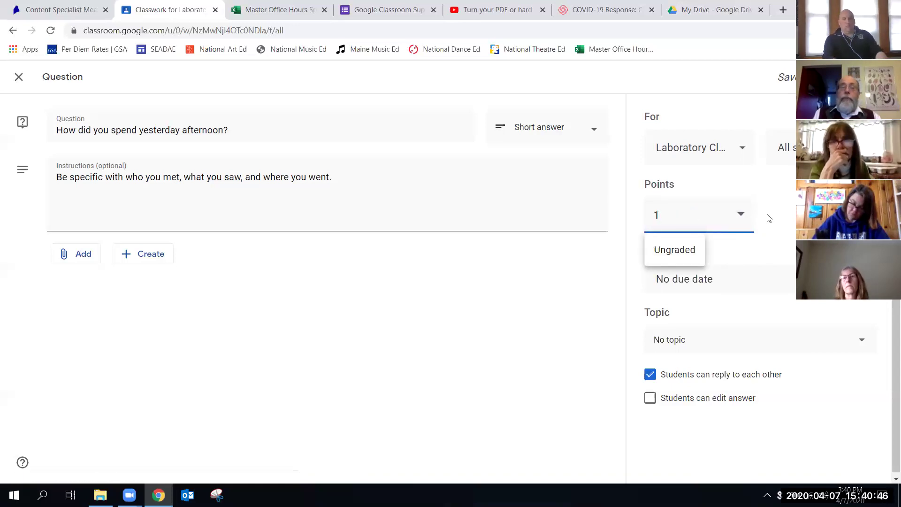
text(10)
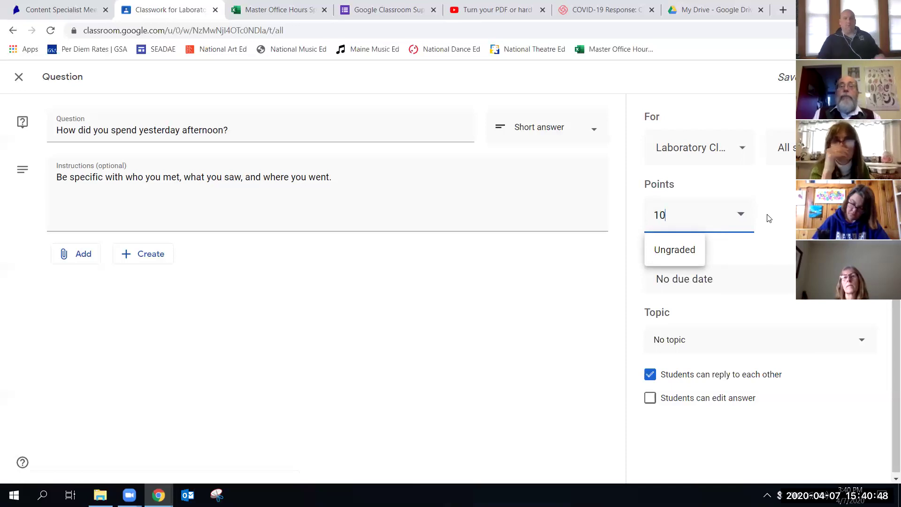
key(Return)
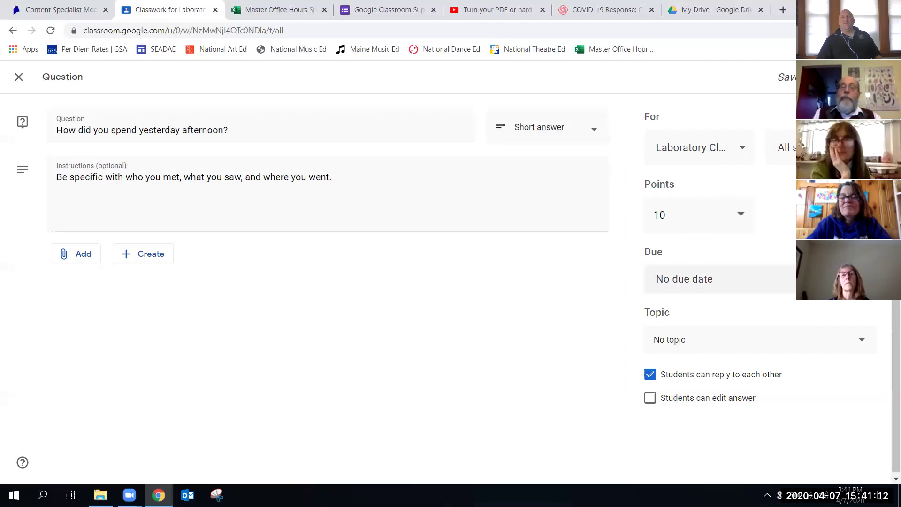
Set the question's due date to Apr 10, 2020 at 11:59 PM, and clear it back to no due date.
click(857, 280)
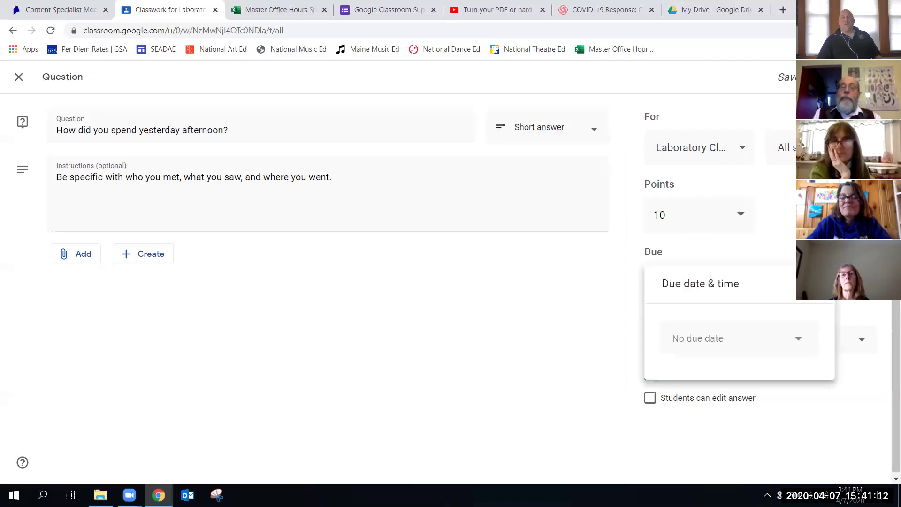
click(696, 343)
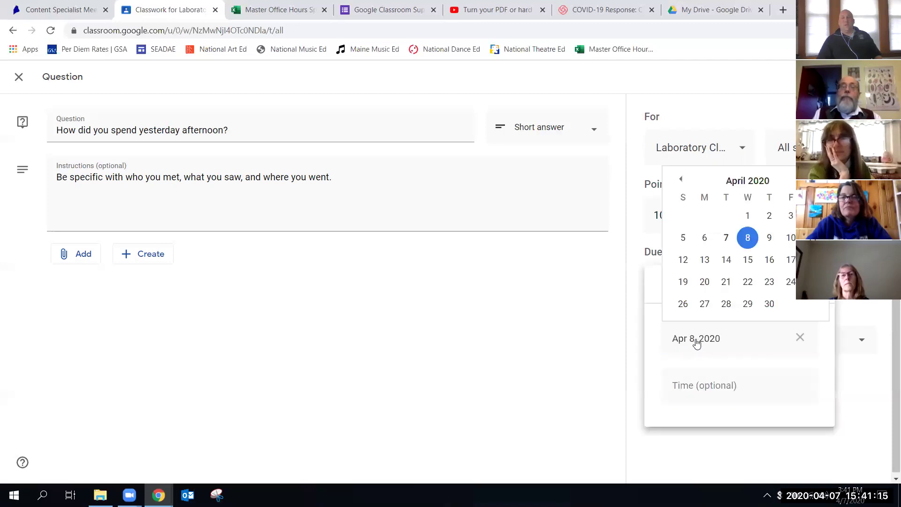
click(791, 238)
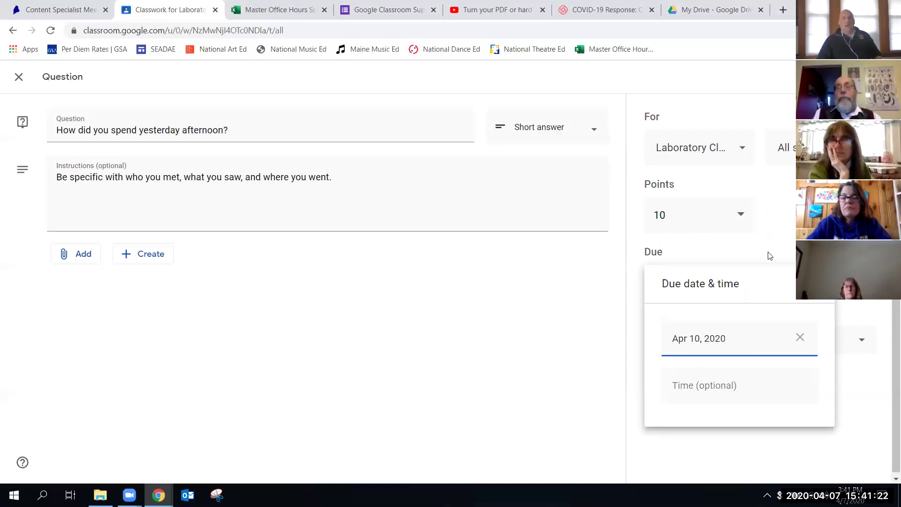
click(735, 391)
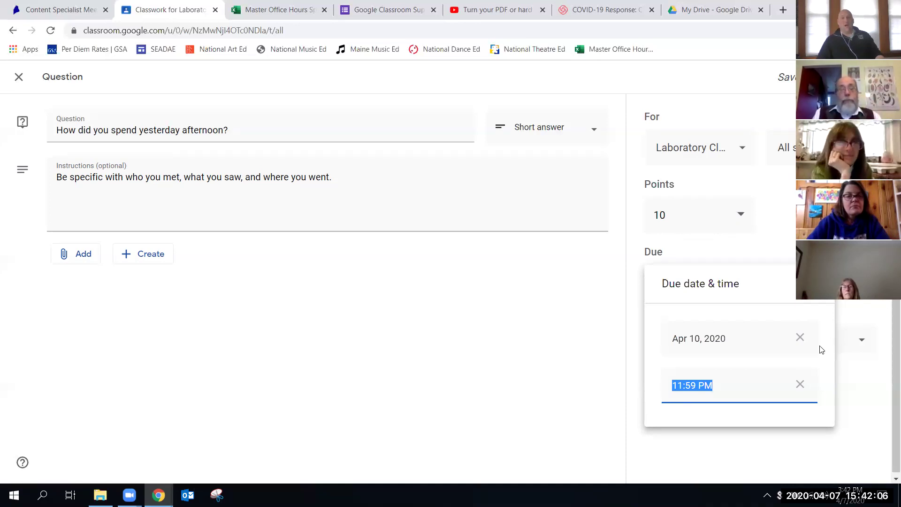
click(799, 337)
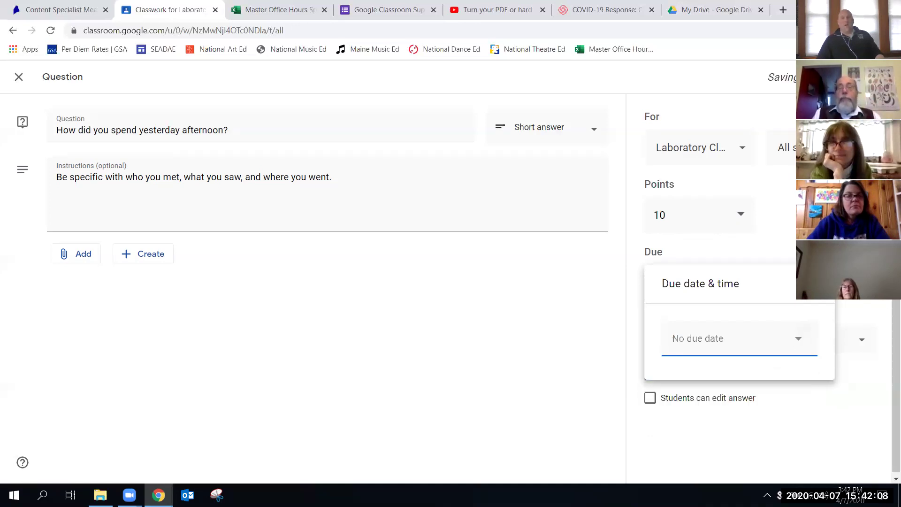
click(817, 284)
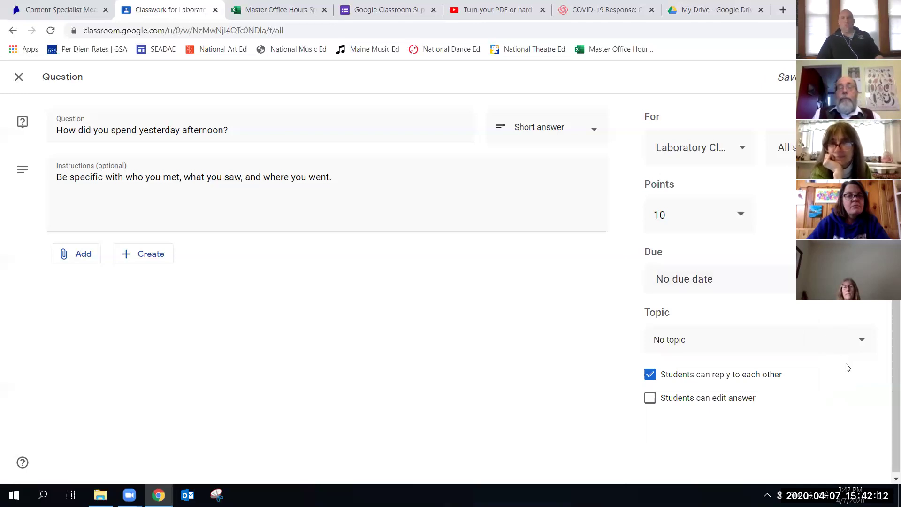
Create the topic "Question of the Day" for the question and disable students replying to each other.
click(862, 343)
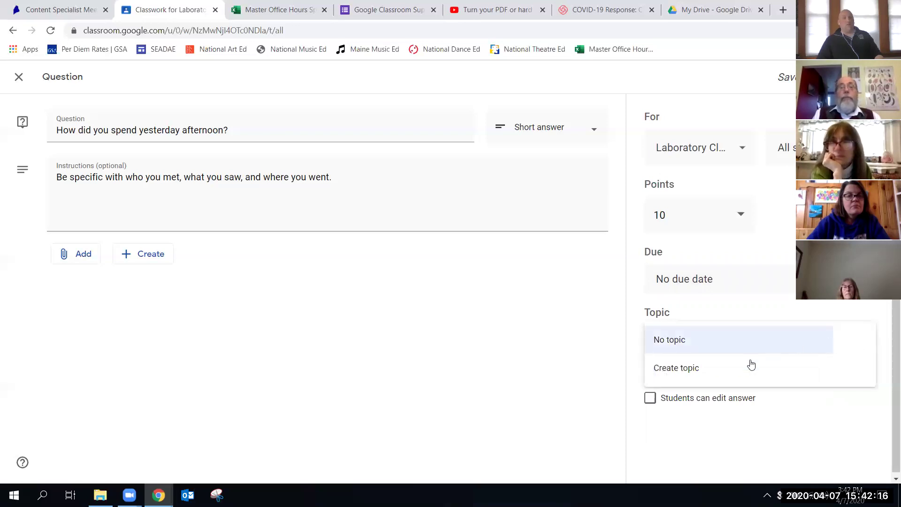
click(684, 367)
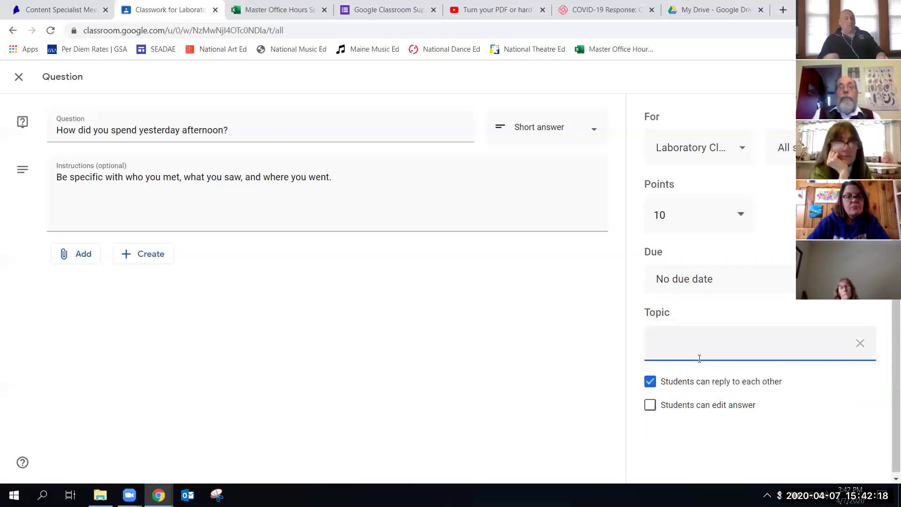
text(Question of)
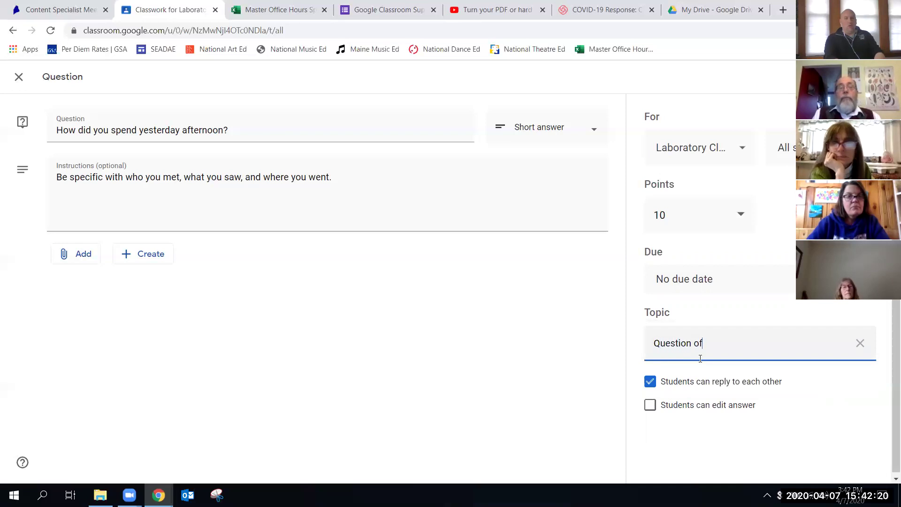
text( the Day)
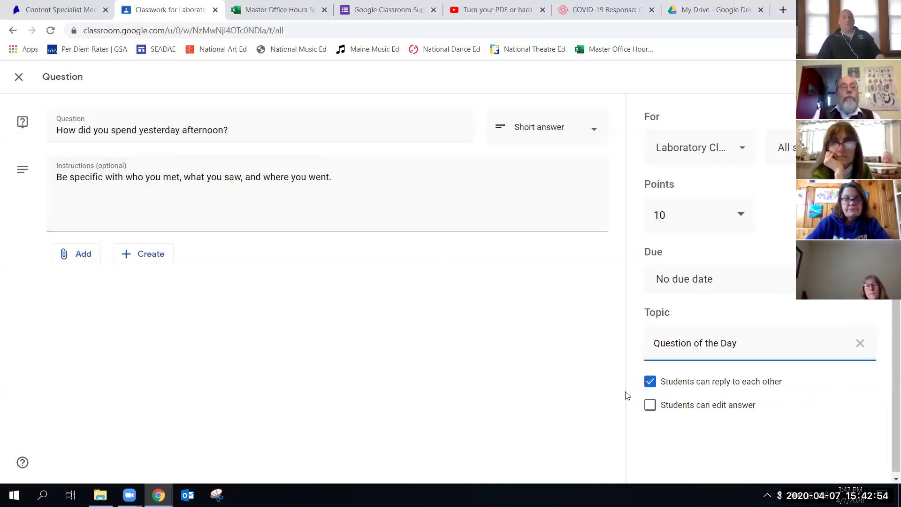
click(649, 384)
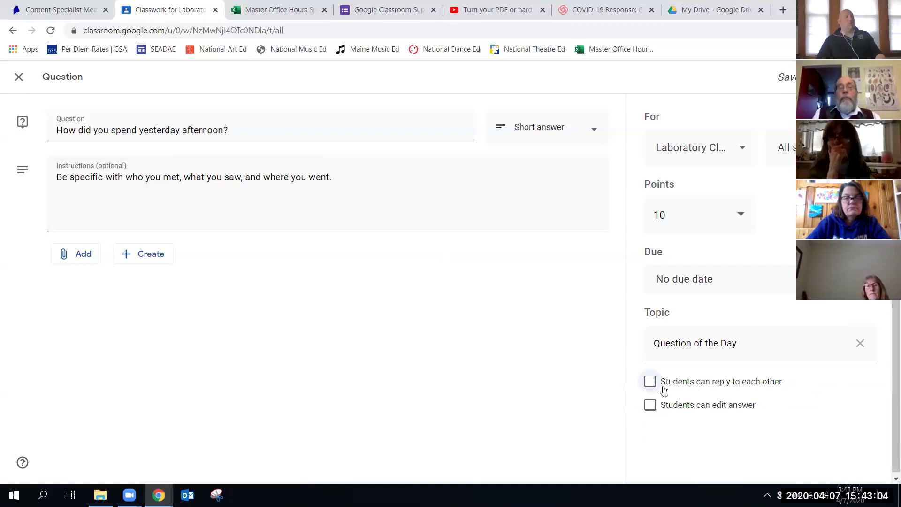
Try out the options that let students reply to each other and edit their answer, toggling each in turn.
click(650, 382)
click(651, 382)
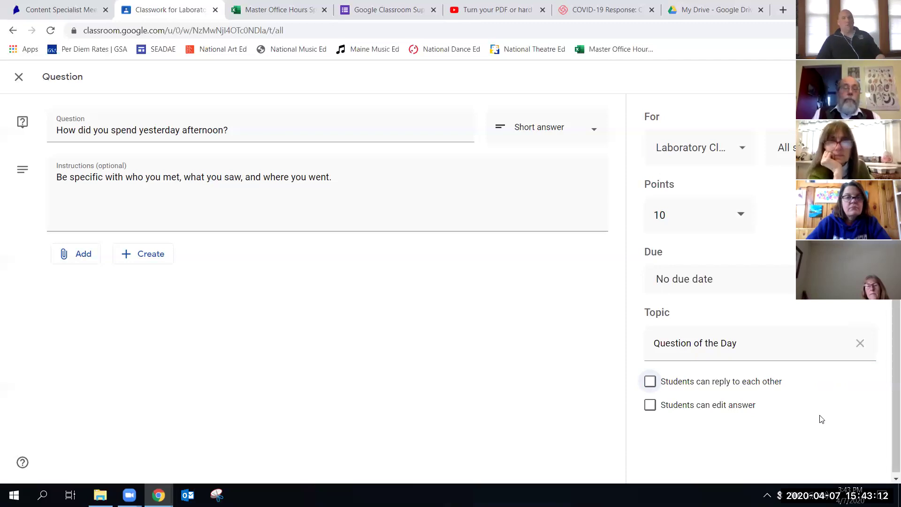
click(649, 406)
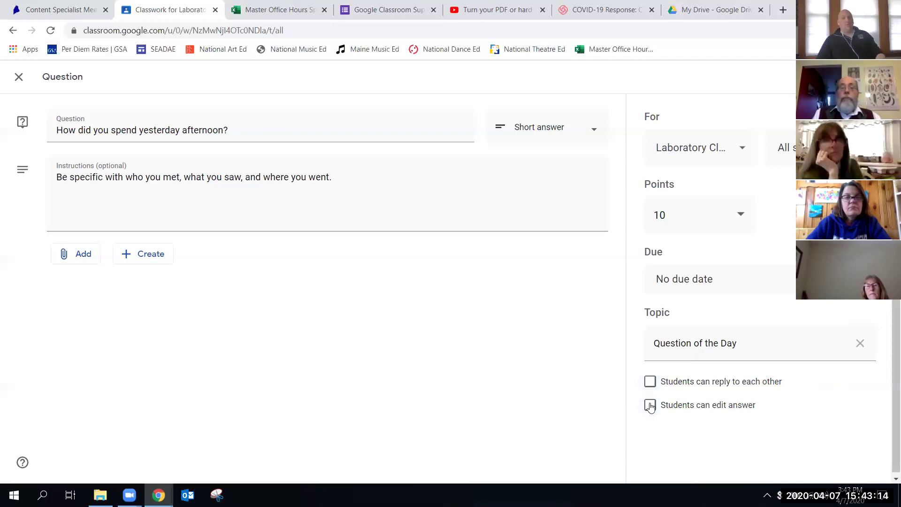
click(649, 405)
click(651, 382)
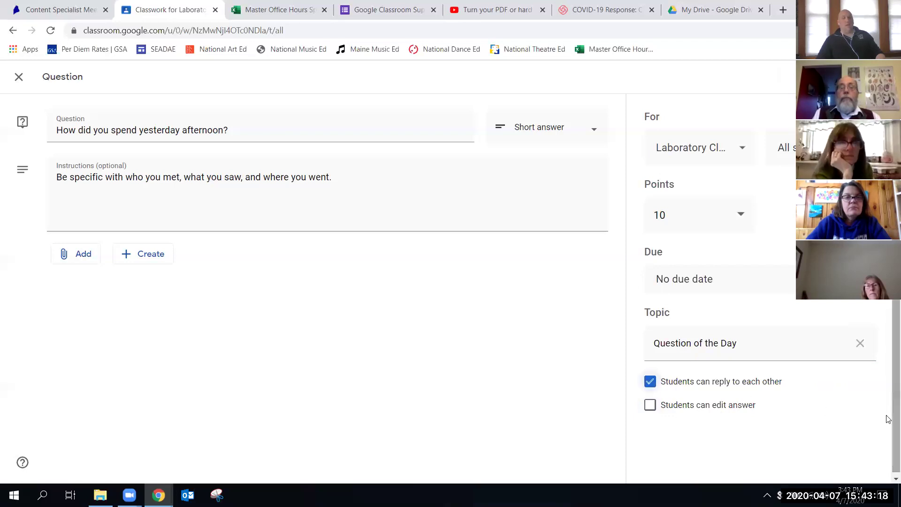
click(650, 383)
click(650, 404)
click(650, 382)
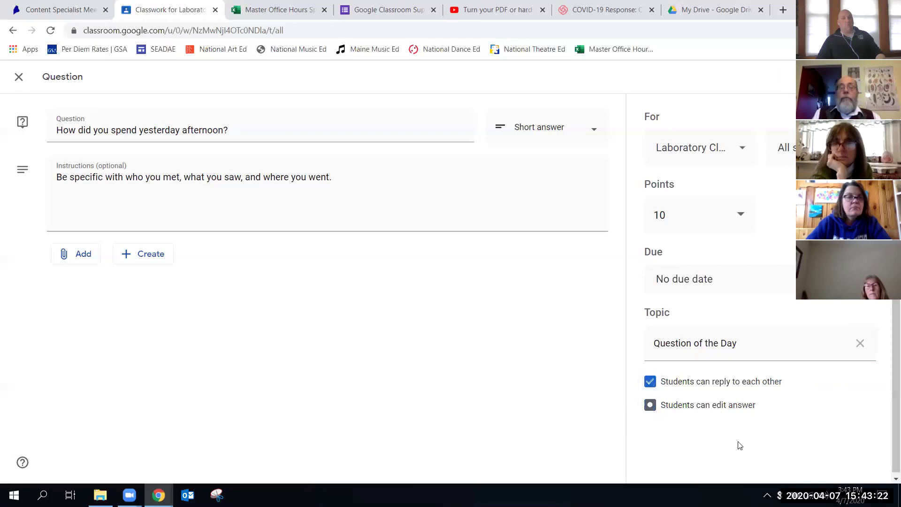
click(650, 383)
click(650, 404)
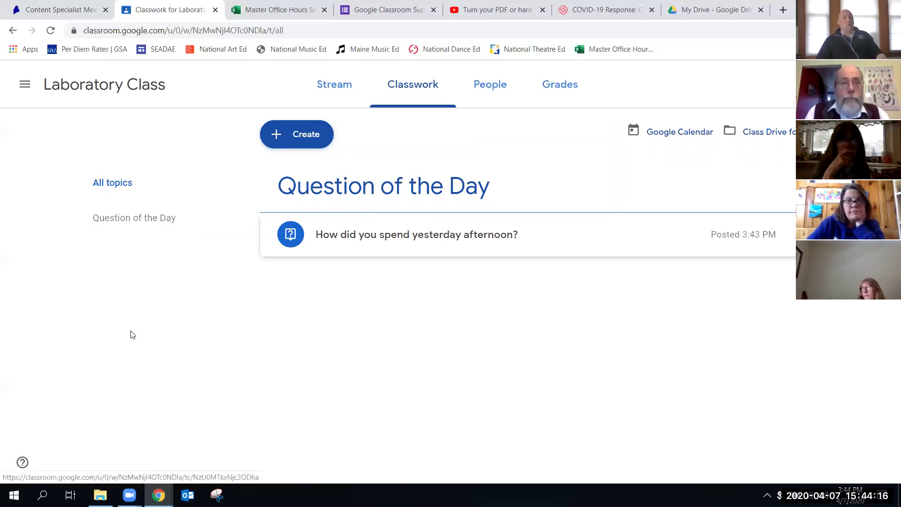
In the student's view of Laboratory Class, load the updated stream, check the classwork list, and open the "How did you spend yesterday afternoon?" question.
click(110, 188)
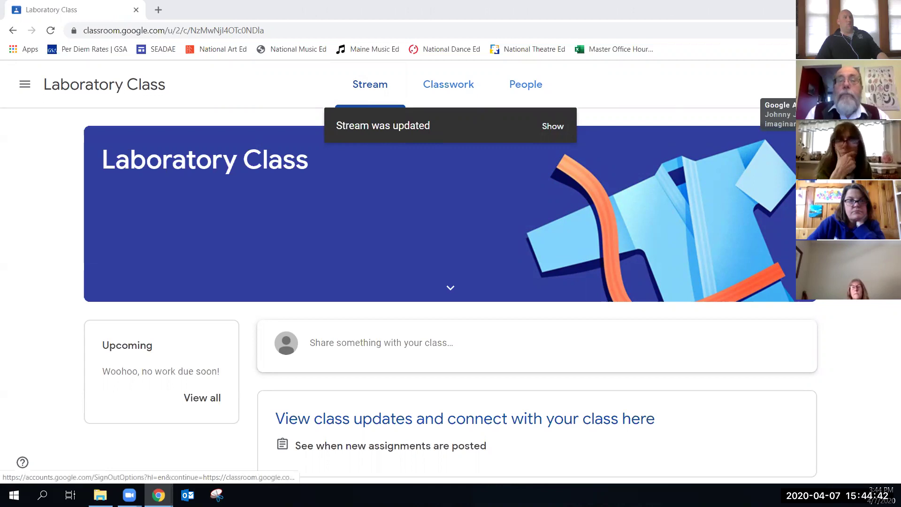
click(553, 127)
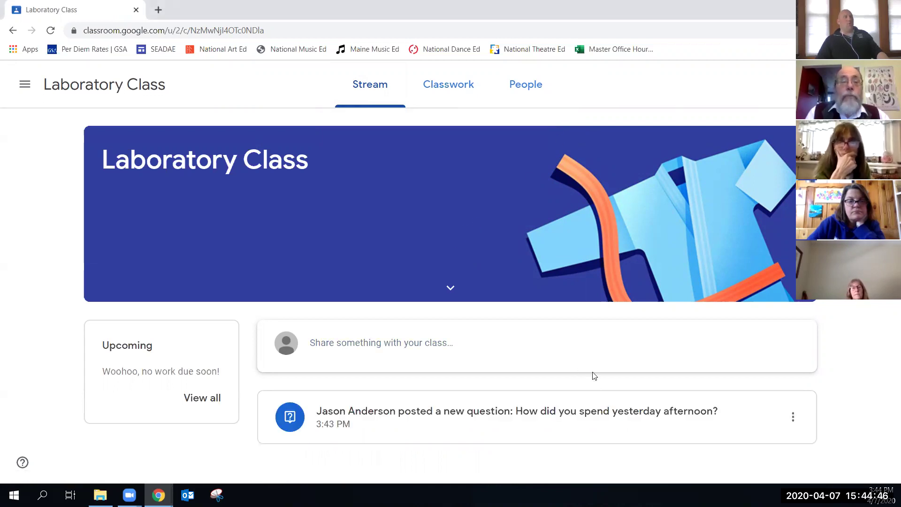
click(448, 86)
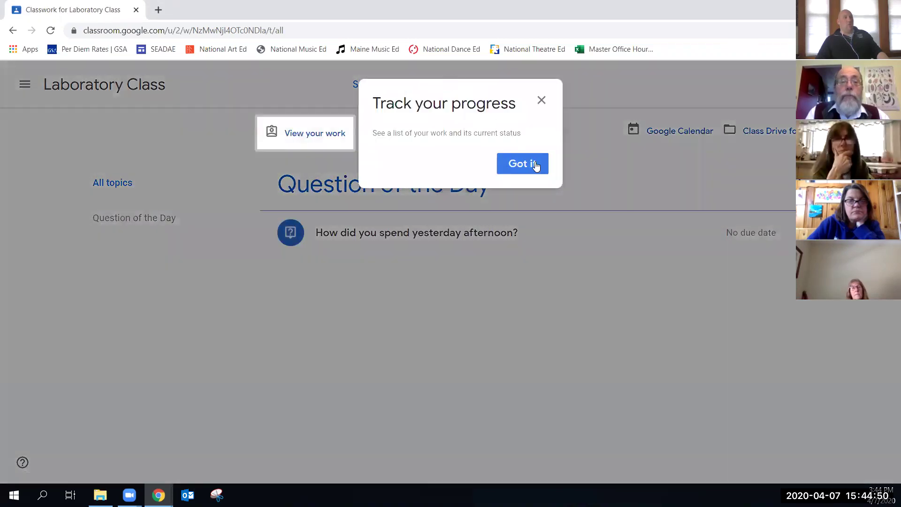
click(526, 164)
click(381, 85)
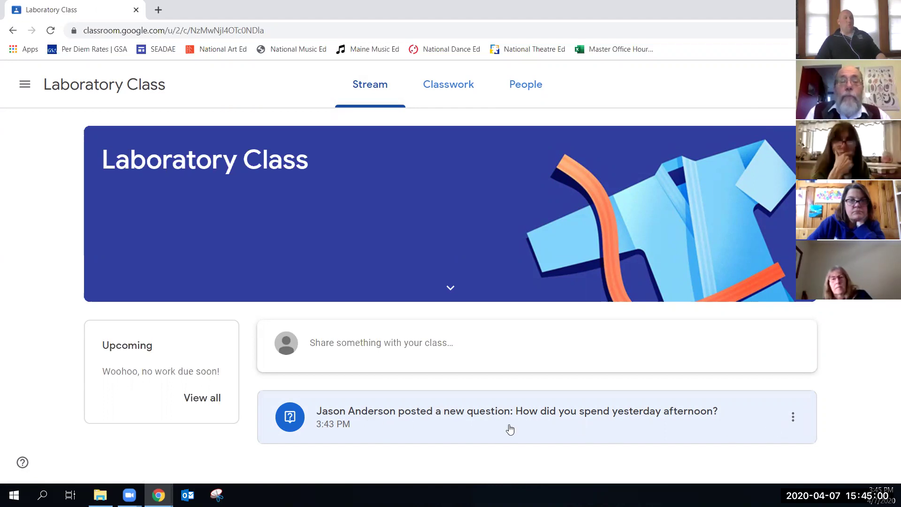
click(455, 417)
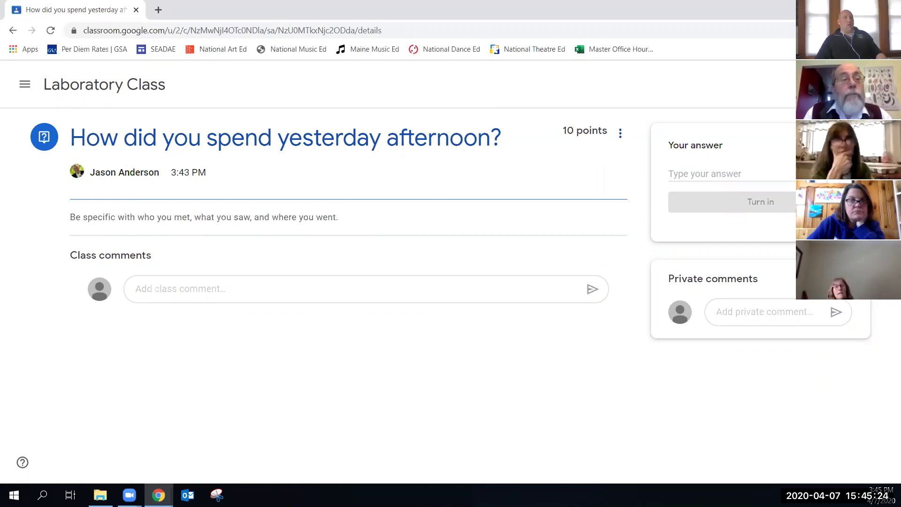
Answer that you walked your dog to the bank, where you saw a neighbor and flowers poking up through the snow, and turn it in.
click(711, 174)
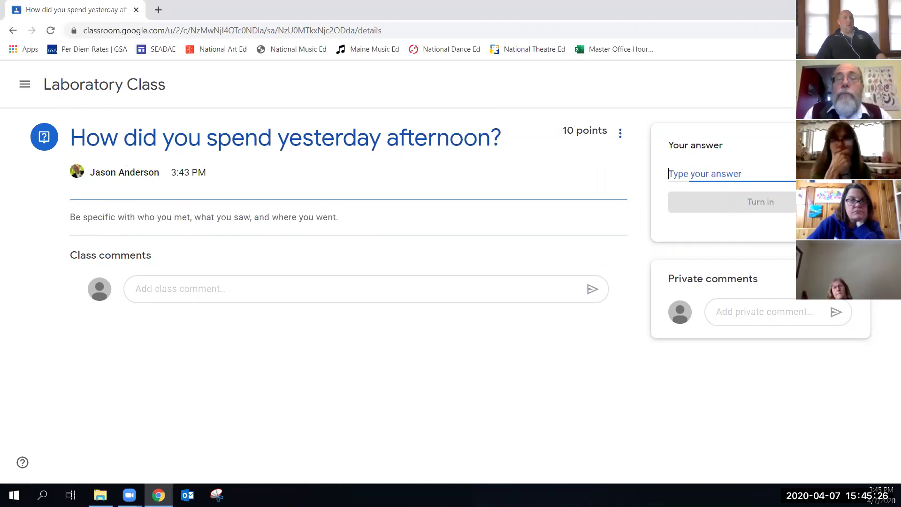
text(I walked my dog to the bank, w )
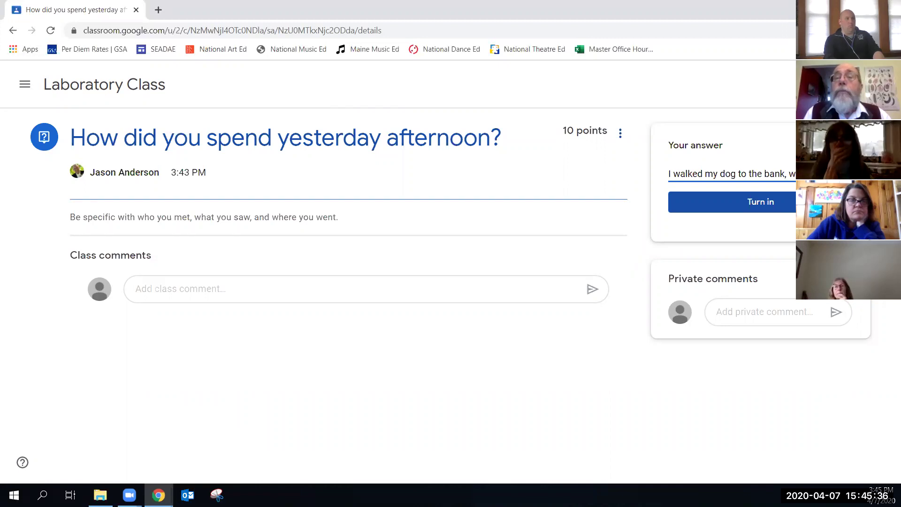
text(my neighbor Mr. Jone)
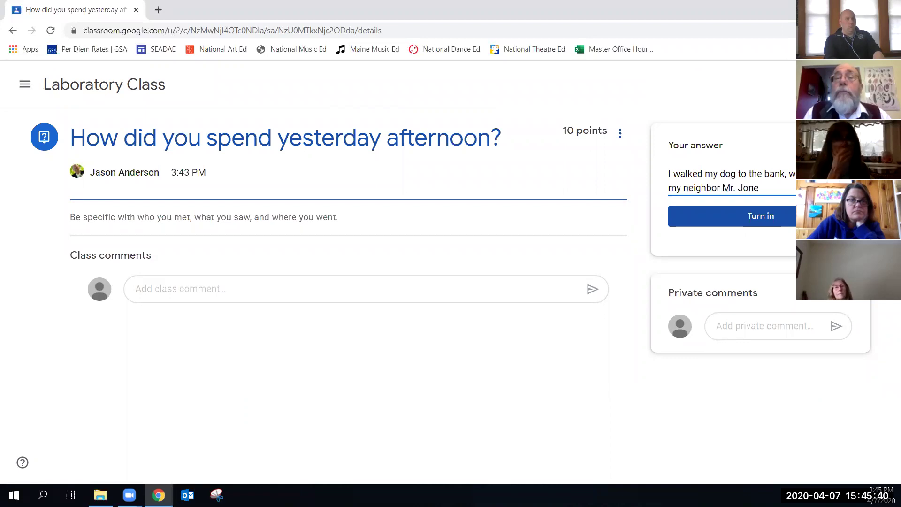
text(s and als)
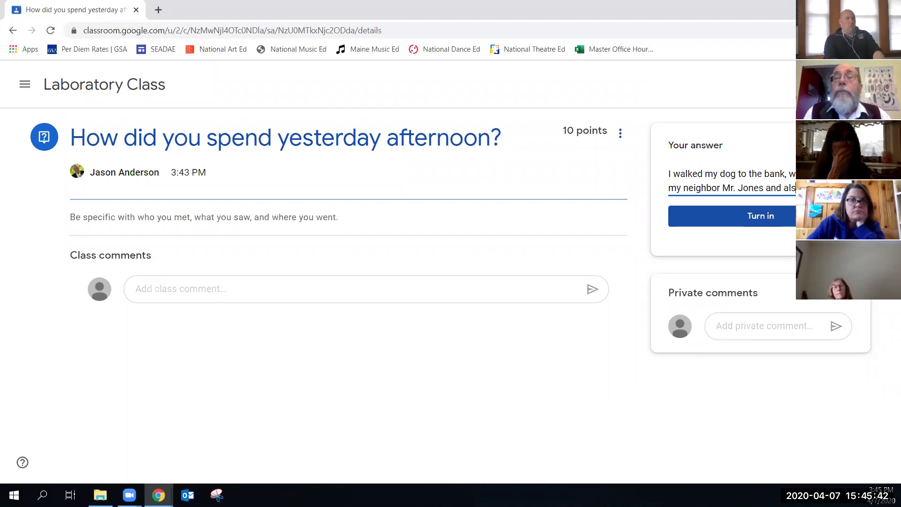
key(Return)
text(flowers poking)
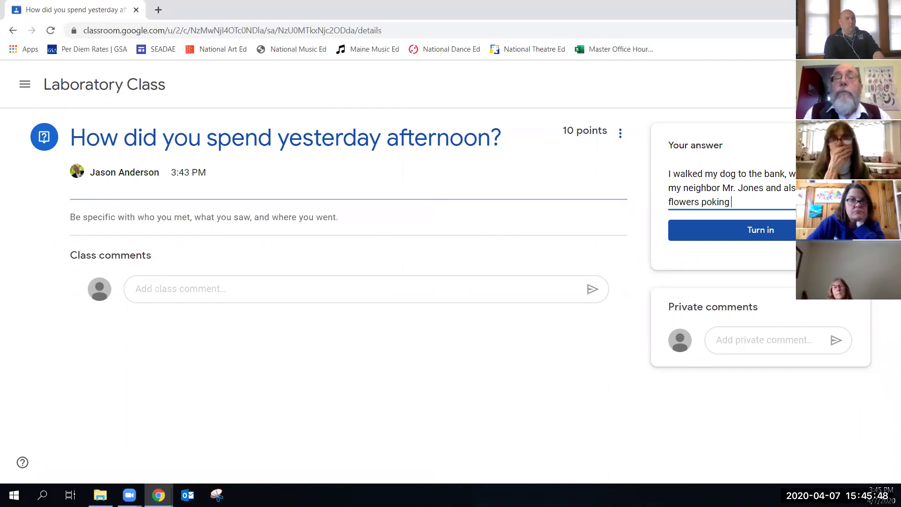
text( up through the)
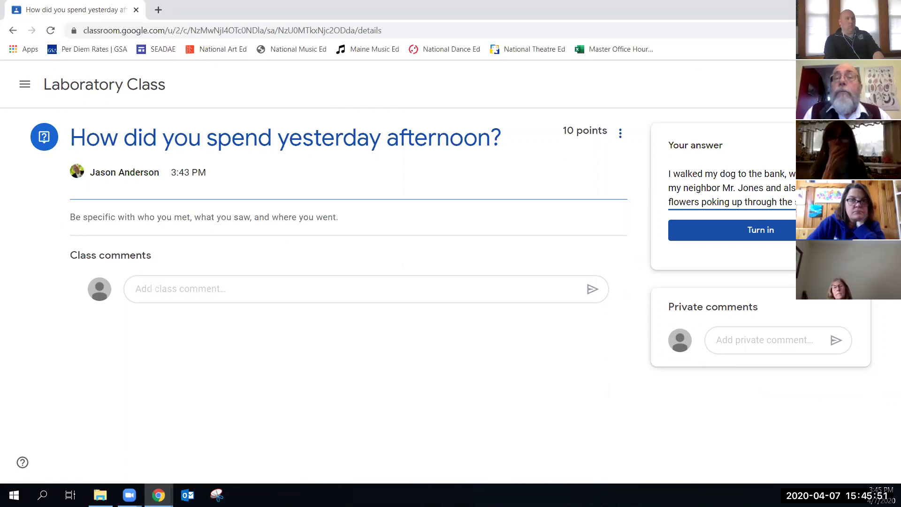
key(Return)
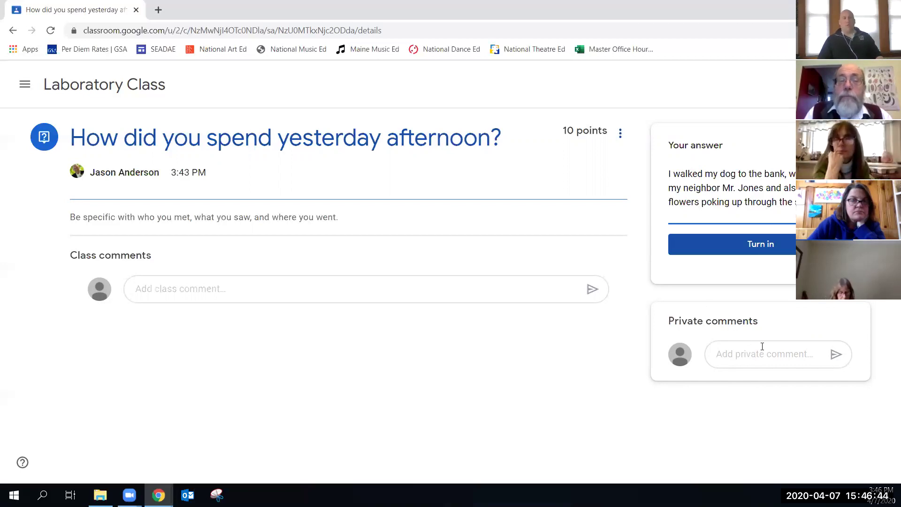
click(766, 246)
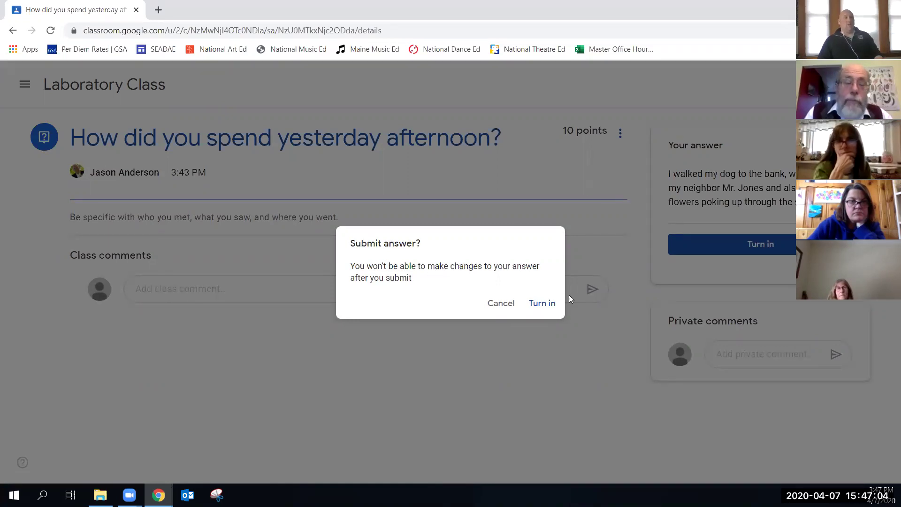
click(545, 304)
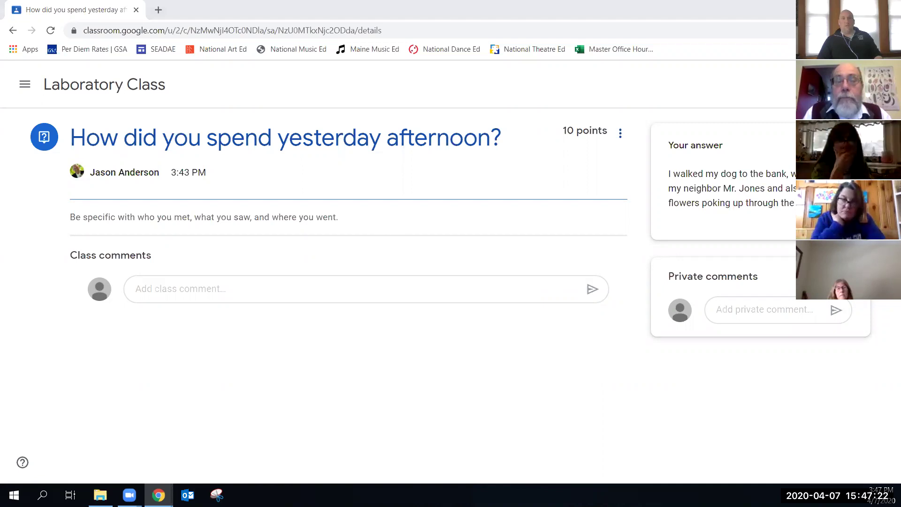
Switch back to the teacher's view, reload the classwork page, and open the turned-in answers for the afternoon question.
key(alt+Tab)
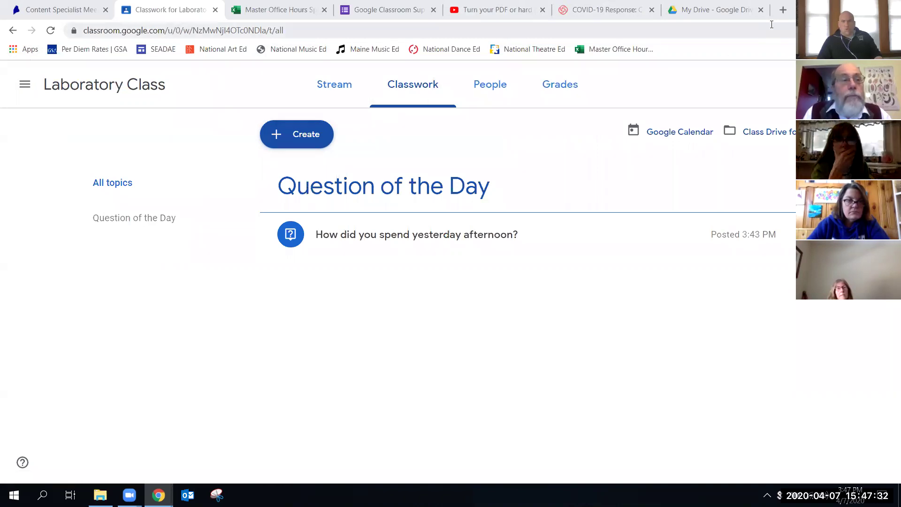
click(860, 7)
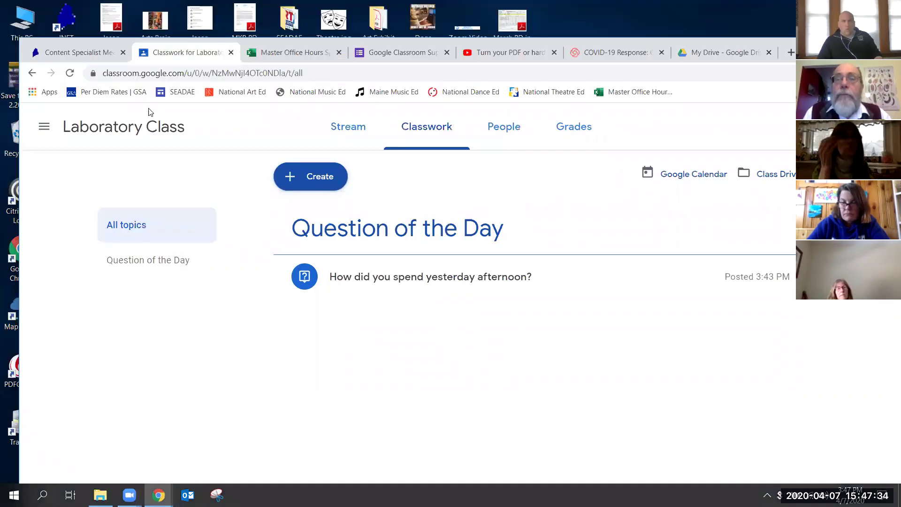
click(70, 73)
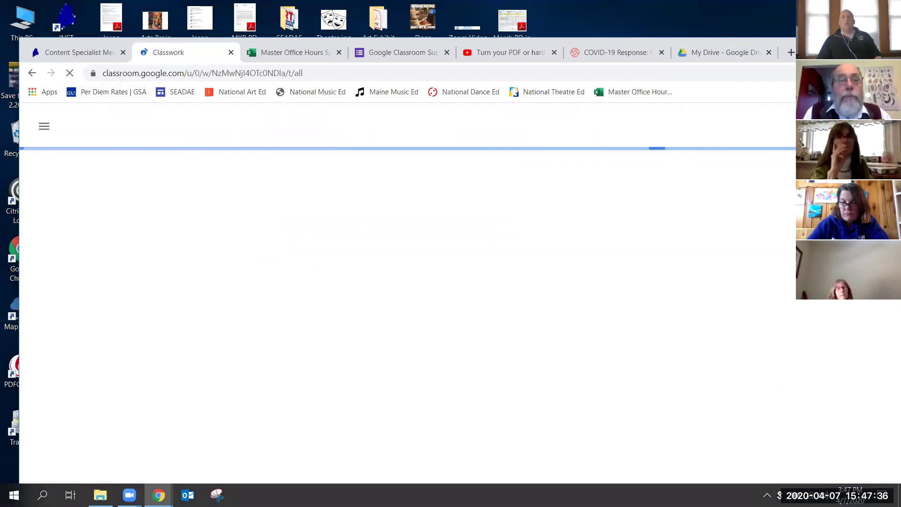
click(869, 46)
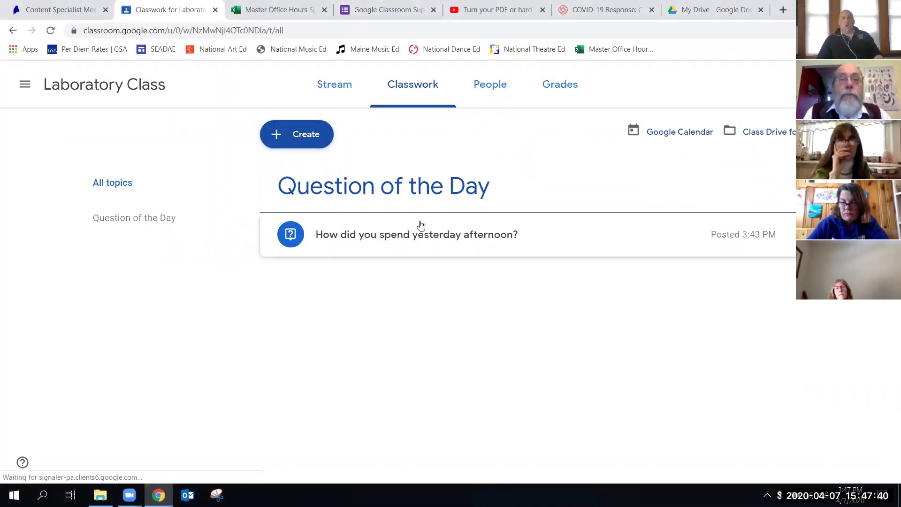
click(393, 233)
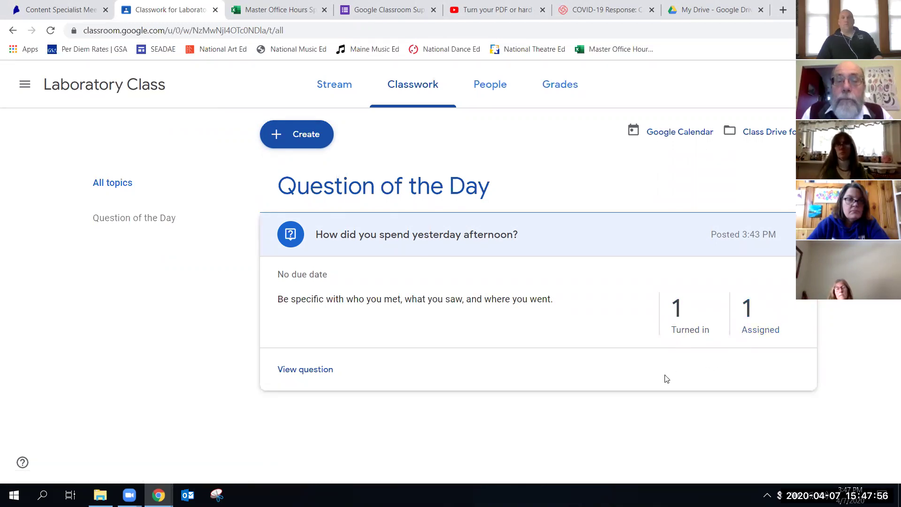
click(675, 315)
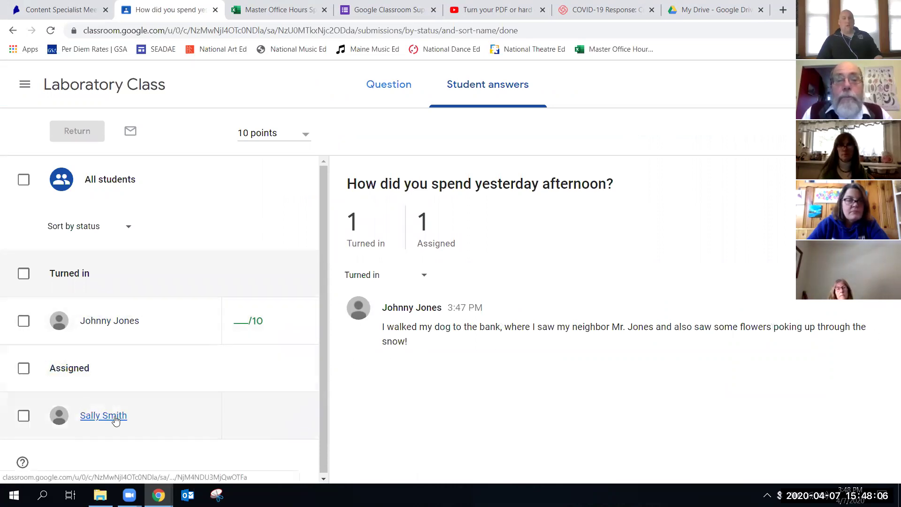
View the entry of the student who has not answered, open the other student's turned-in answer, and grade it 10 out of 10.
click(117, 419)
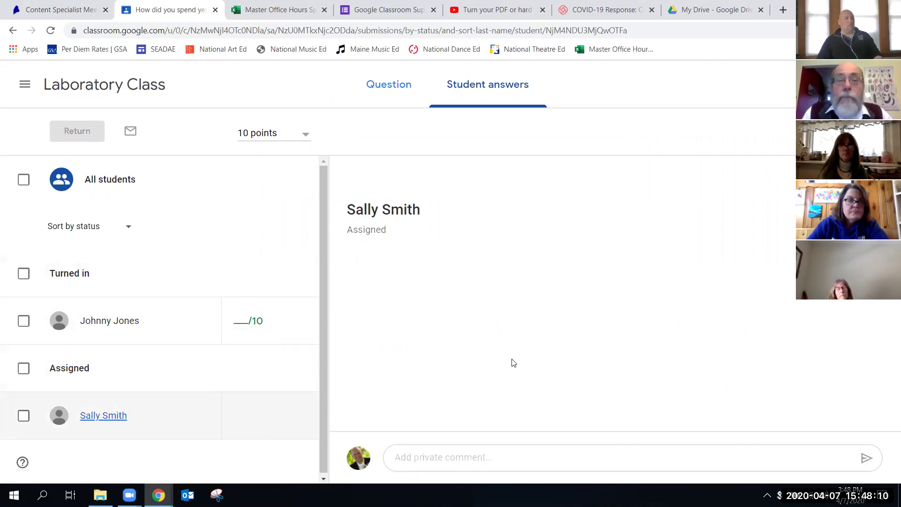
click(113, 323)
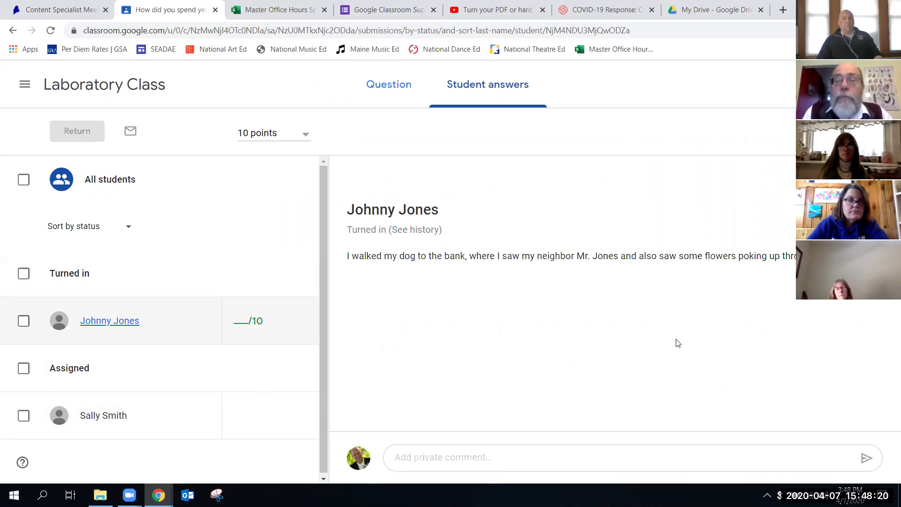
click(240, 319)
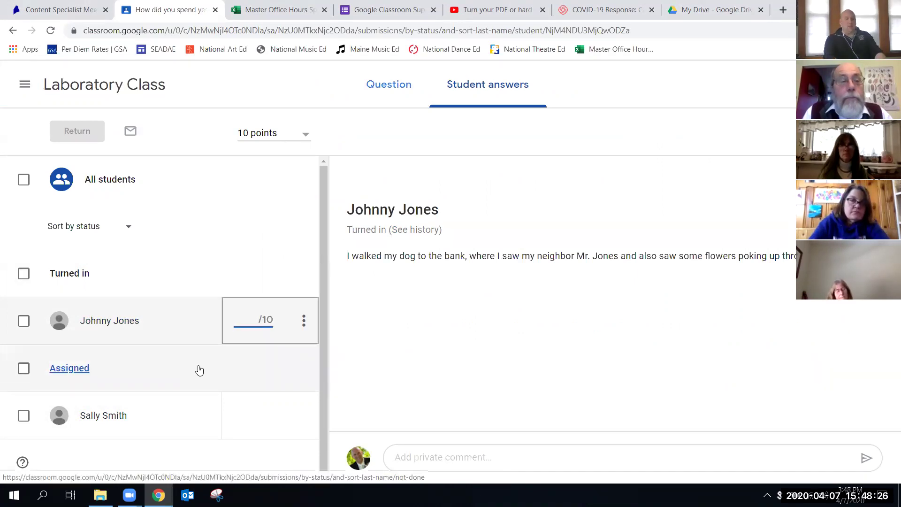
text(10)
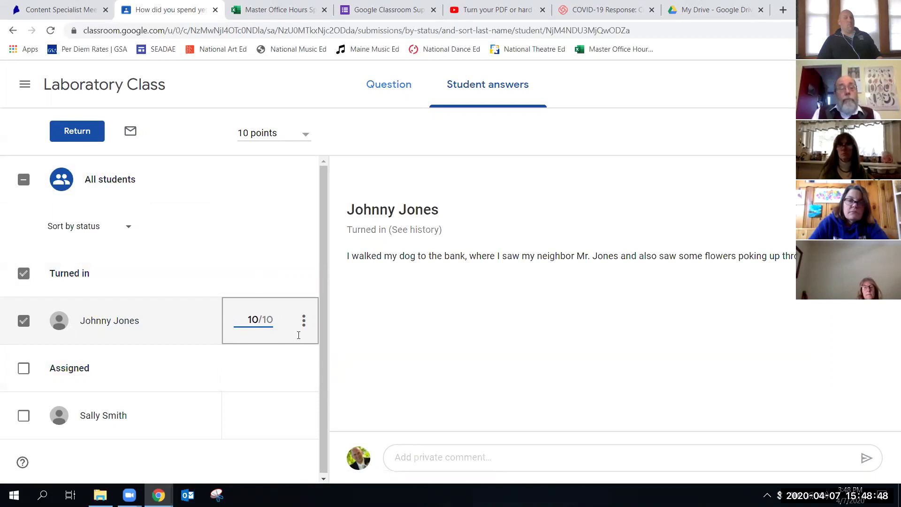
Post the private comment "This was great! Nice work!" on the graded student's answer.
click(437, 457)
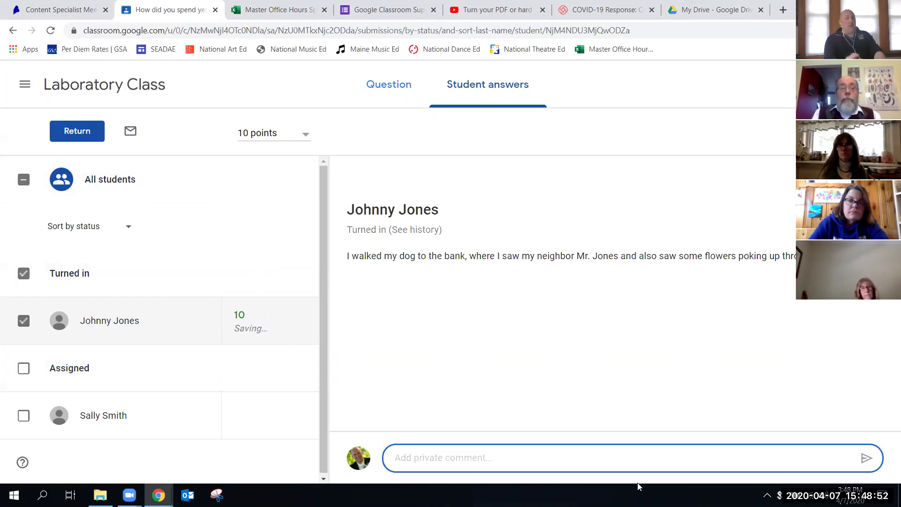
text(This was great)
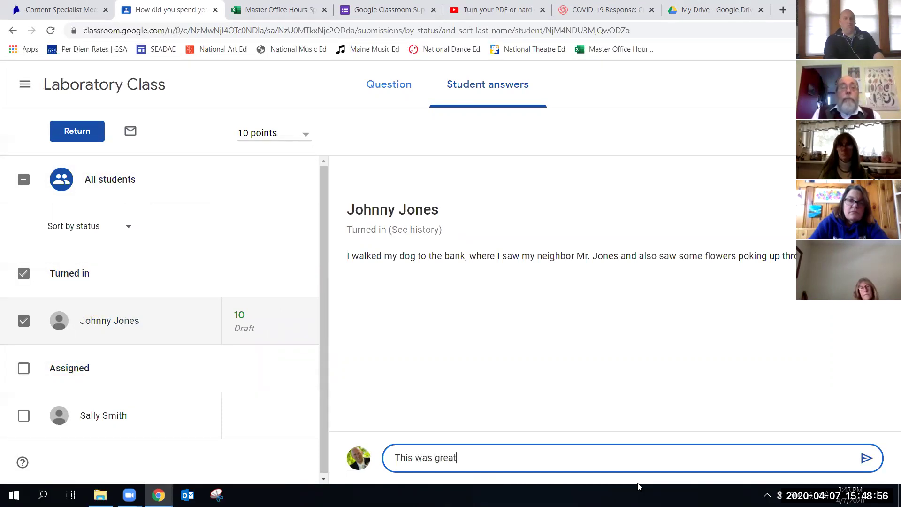
text(rk)
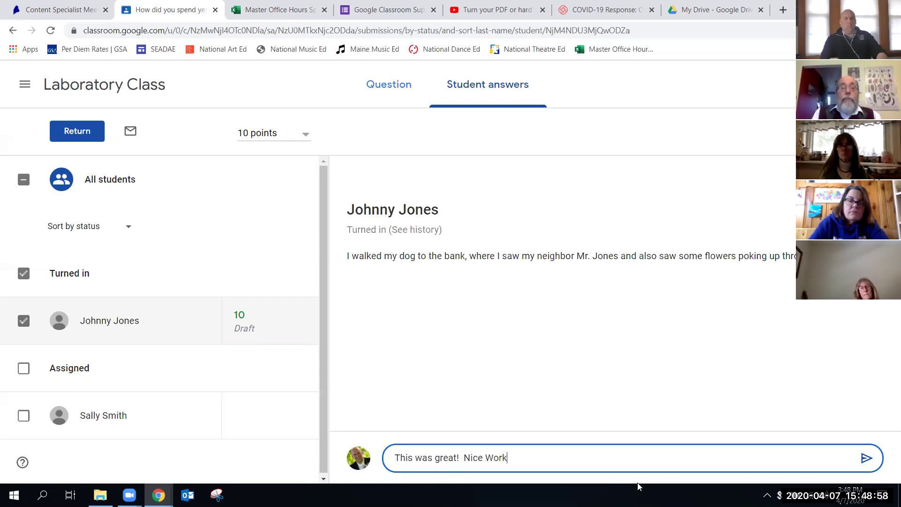
key(BackSpace)
key(BackSpace)
key(BackSpace)
key(BackSpace)
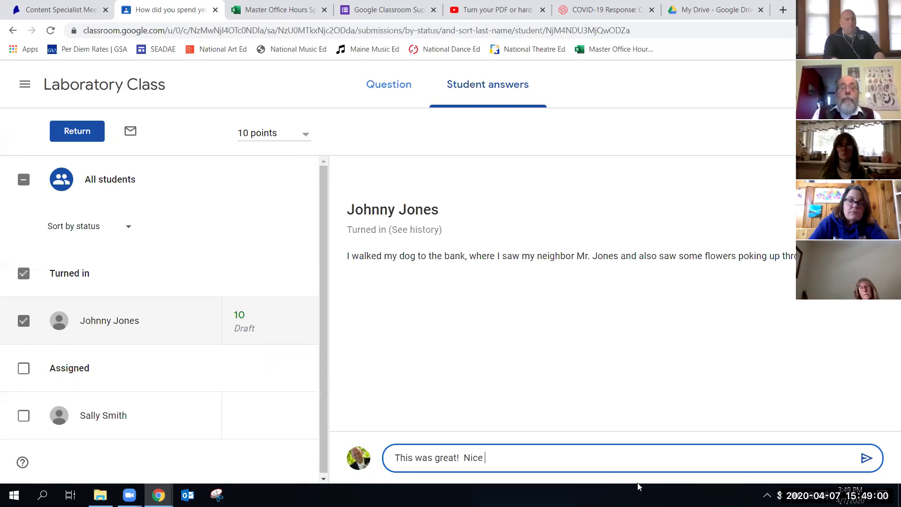
text(work!)
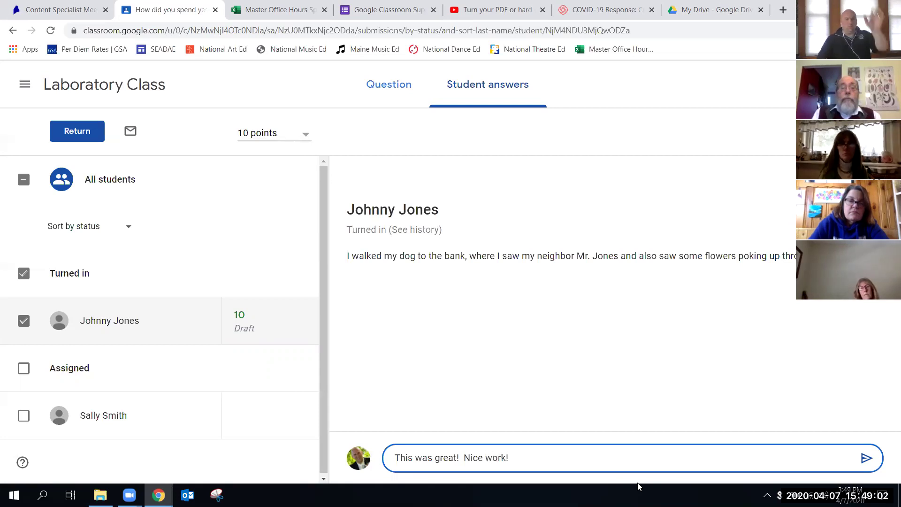
click(866, 458)
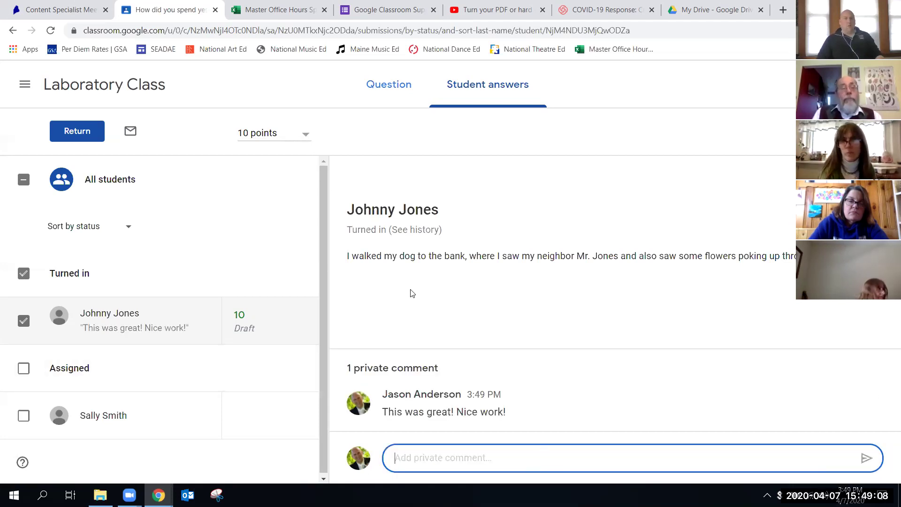
Change the draft grade on the student's turned-in answer to 9 out of 10.
mouse_move(306, 322)
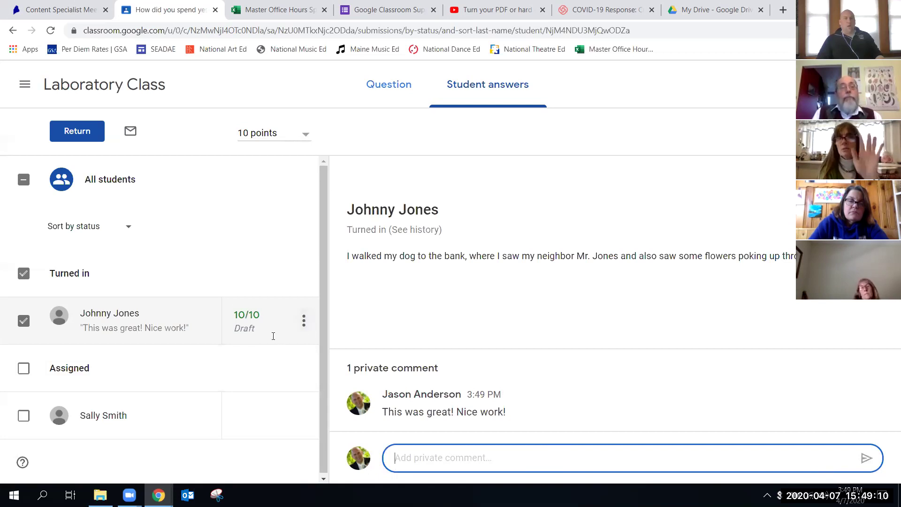
click(246, 319)
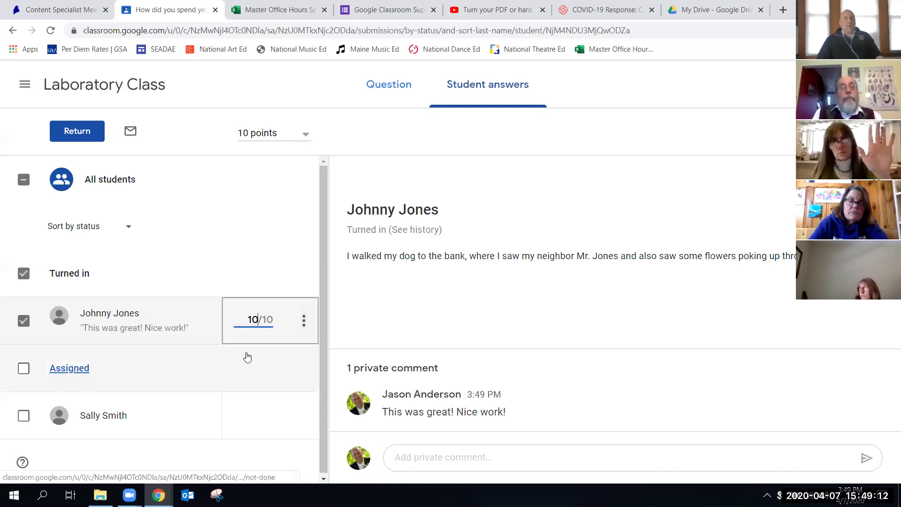
key(ctrl+a)
key(BackSpace)
text(9)
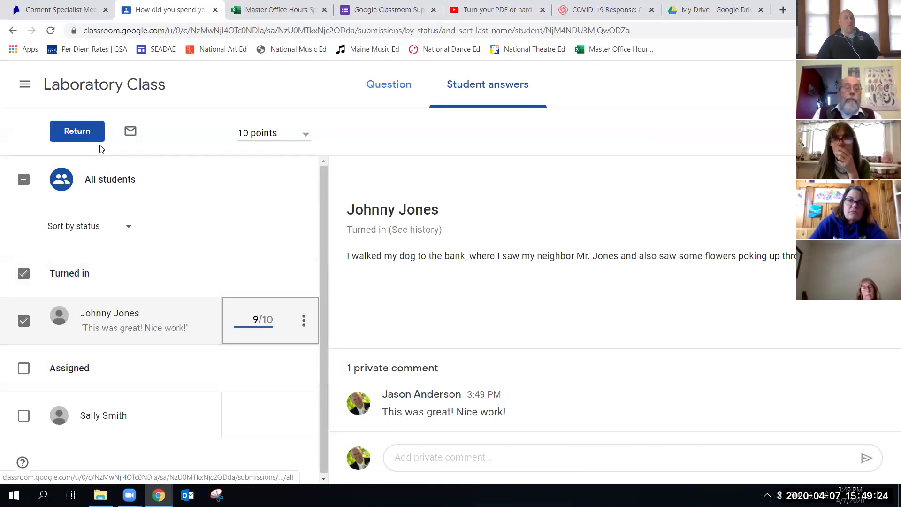
Return the graded answer to the student without a further comment, and reload the question page in the student's view to check it.
click(73, 132)
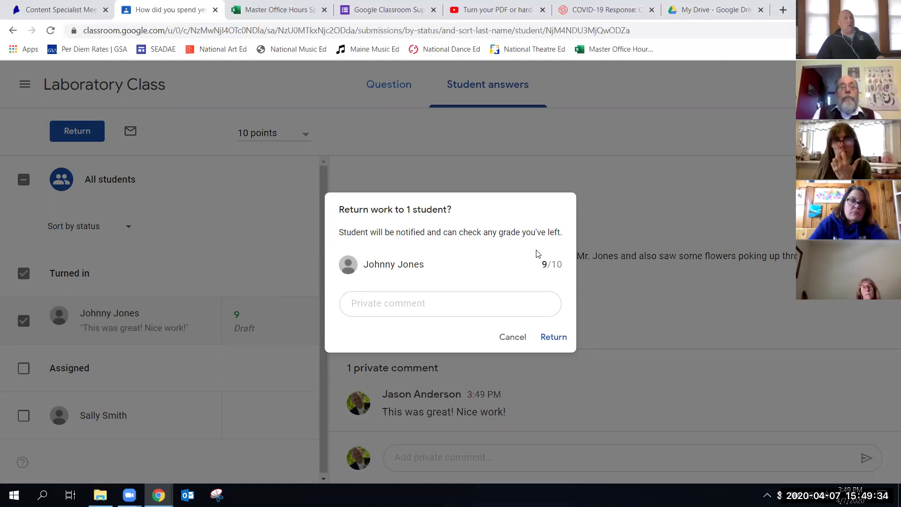
click(554, 338)
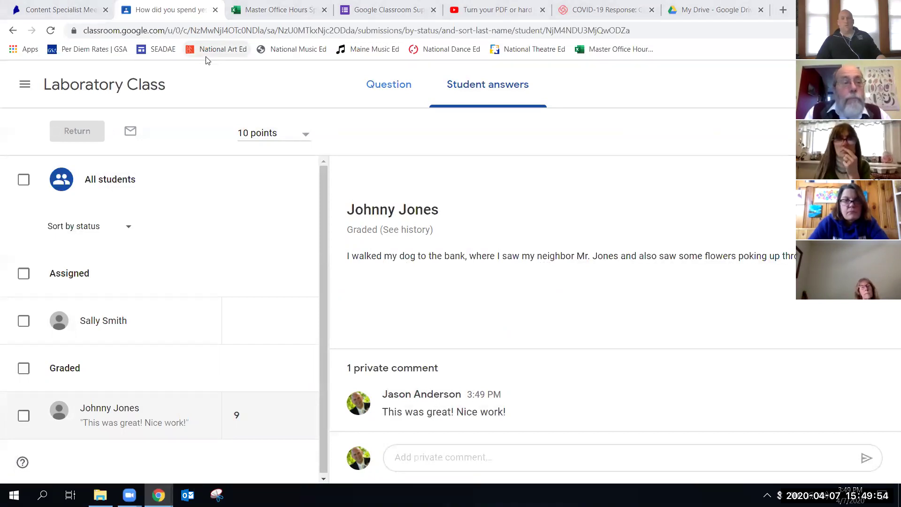
key(alt+Tab)
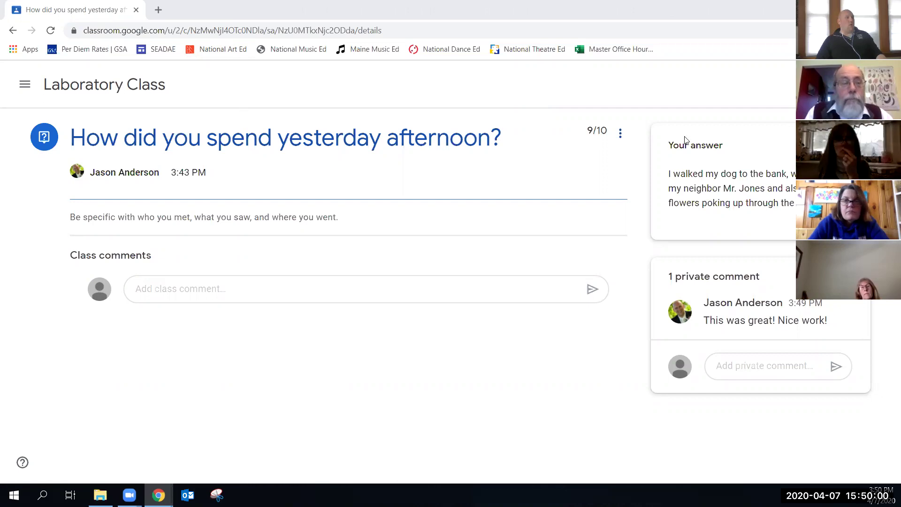
click(50, 30)
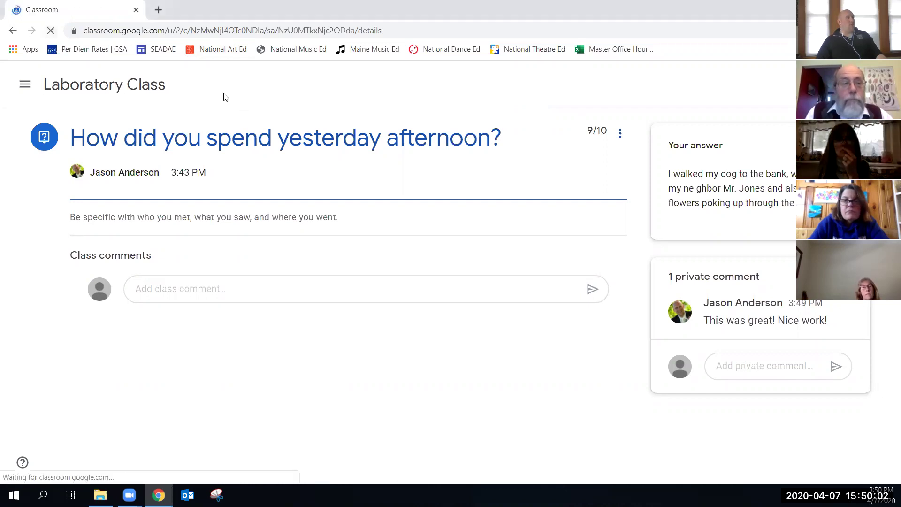
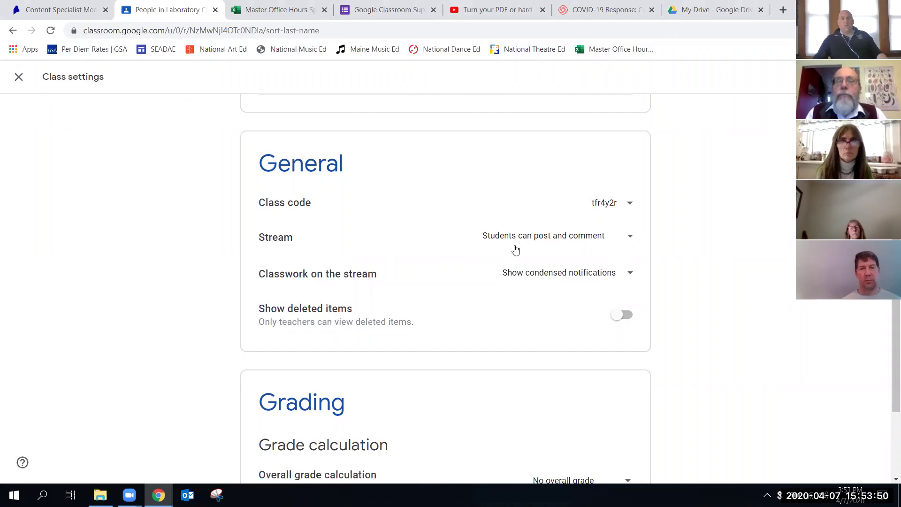
Try restricting the class stream to "Only teachers can post or comment", and leave the class settings by discarding the changes.
click(626, 239)
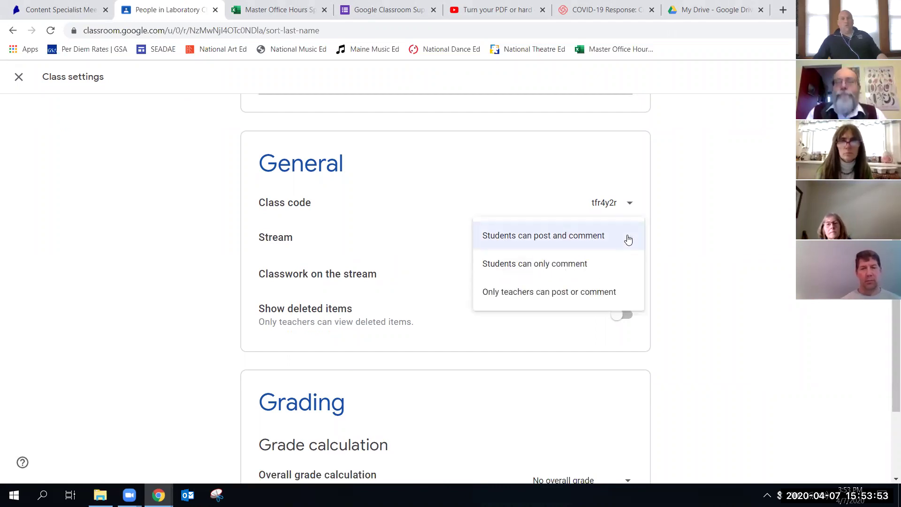
click(592, 296)
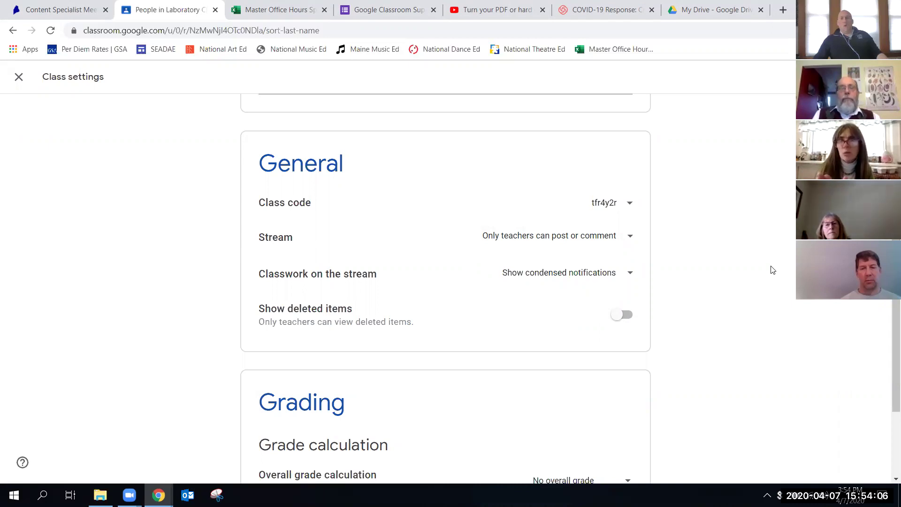
click(579, 242)
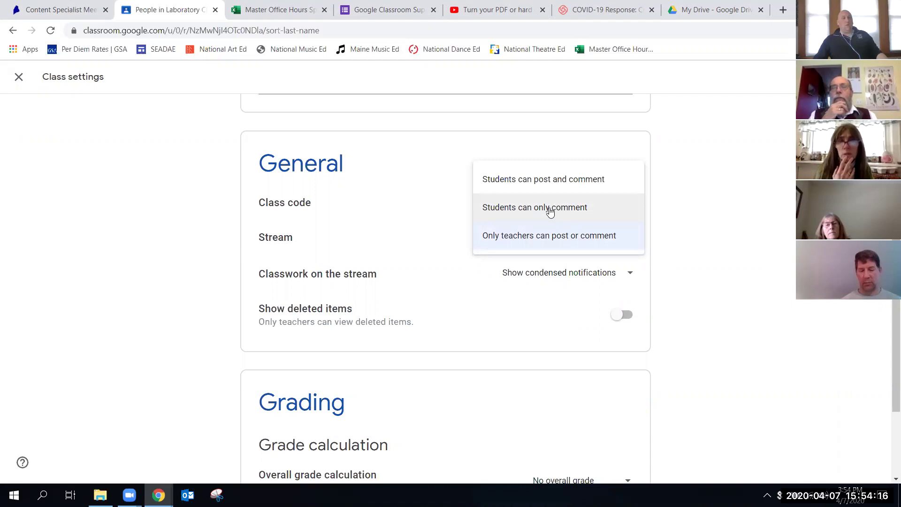
click(572, 235)
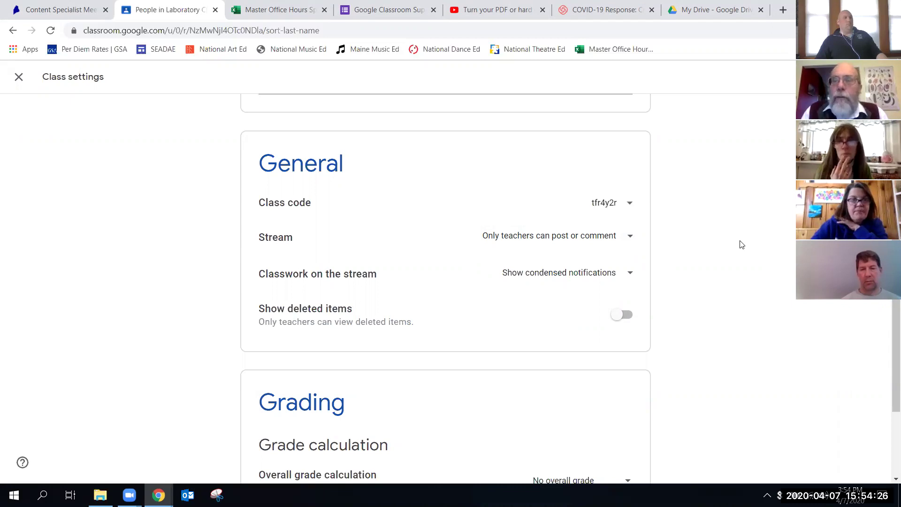
scroll(713, 237, up, 5)
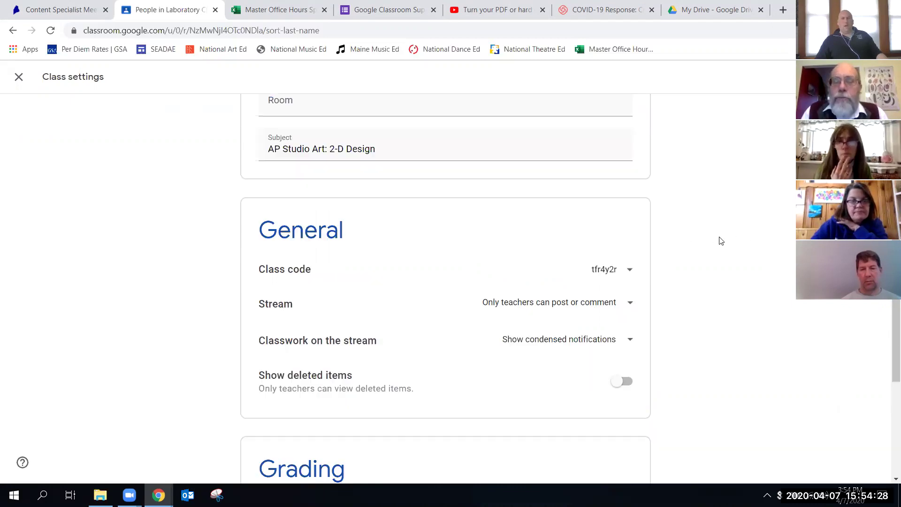
click(18, 80)
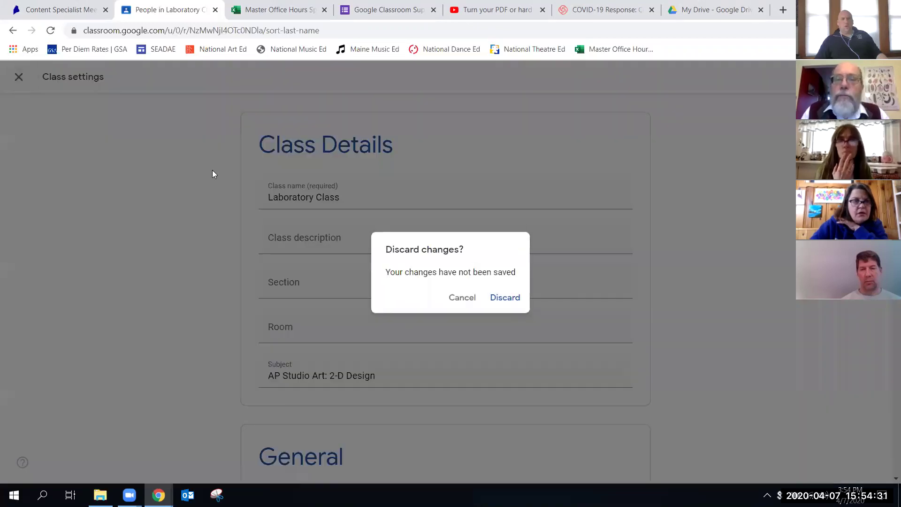
click(507, 295)
Look at the actions available for the first enrolled student in the class's people list, without choosing any.
scroll(579, 317, down, 1)
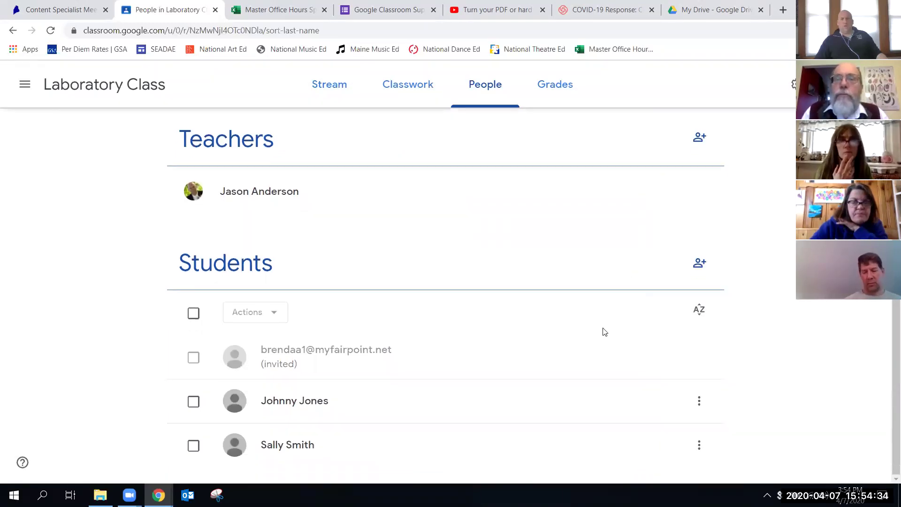
click(704, 409)
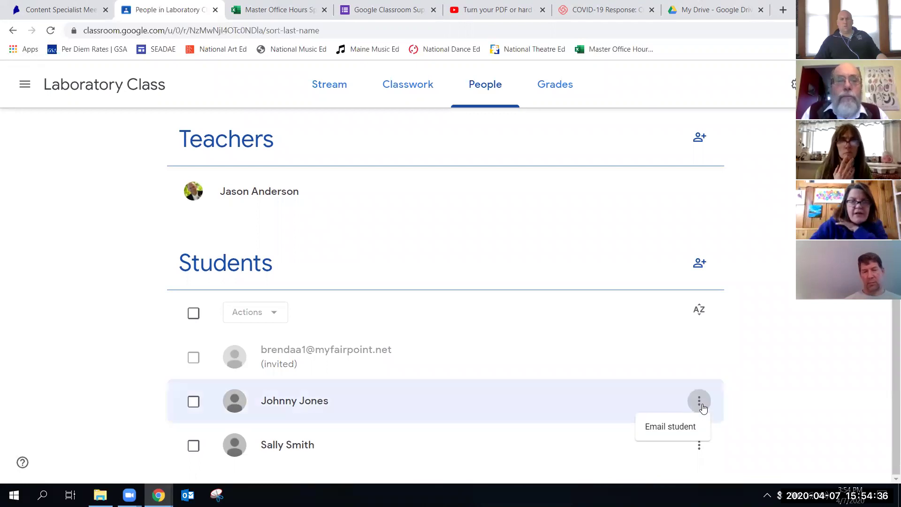
click(688, 339)
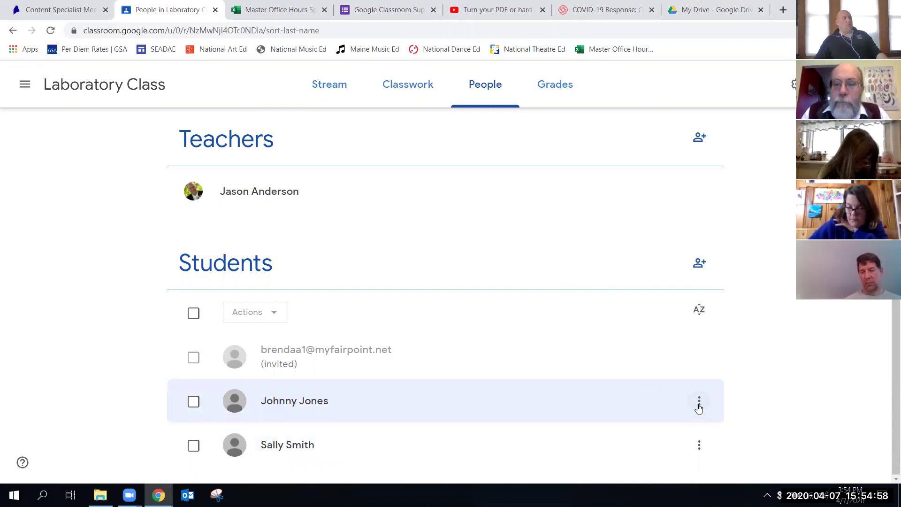
click(698, 403)
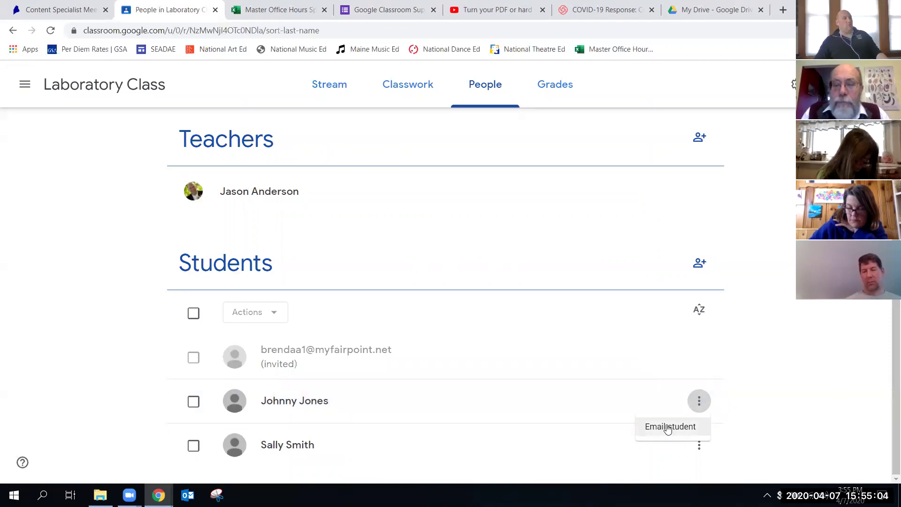
click(698, 405)
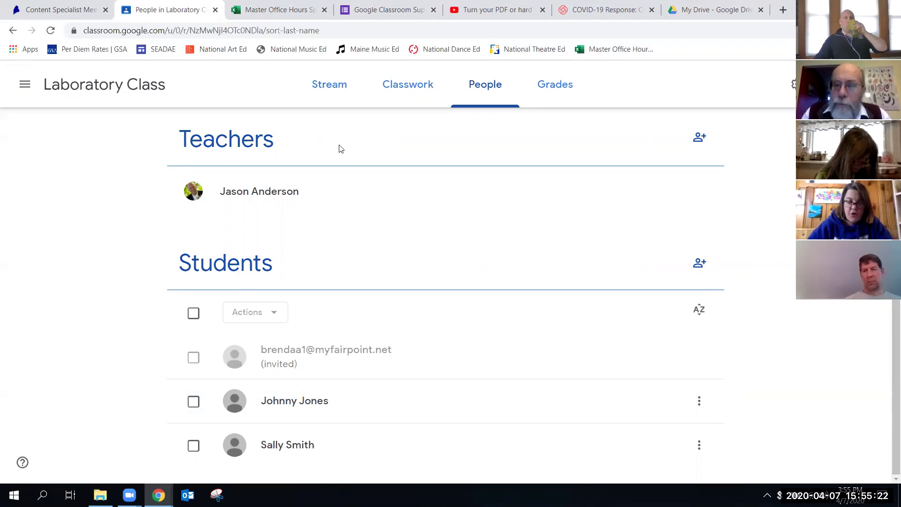
Open the teacher's class stream and look at the class comment box on the question in the student's view.
click(341, 90)
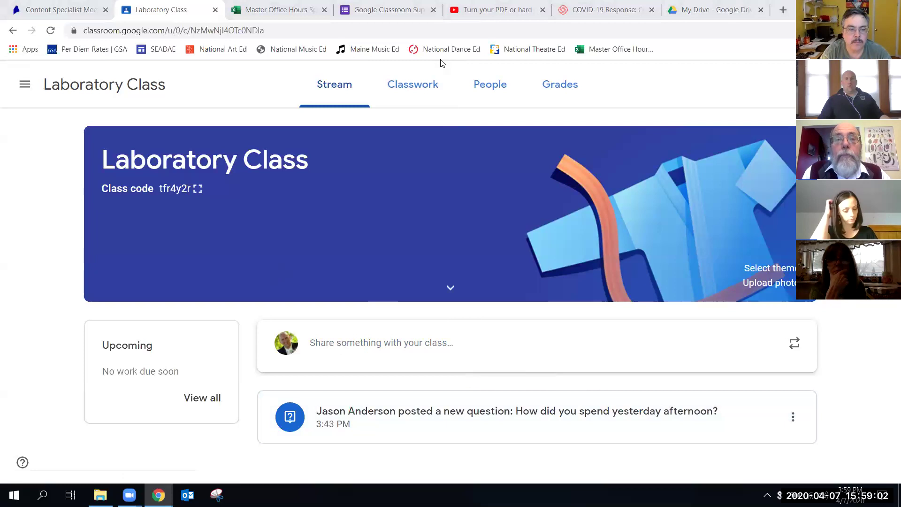
key(alt+Tab)
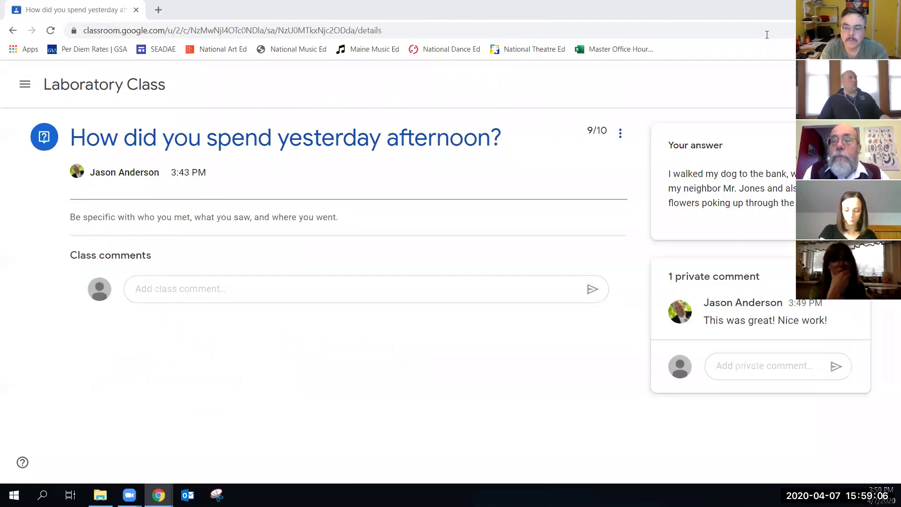
click(238, 288)
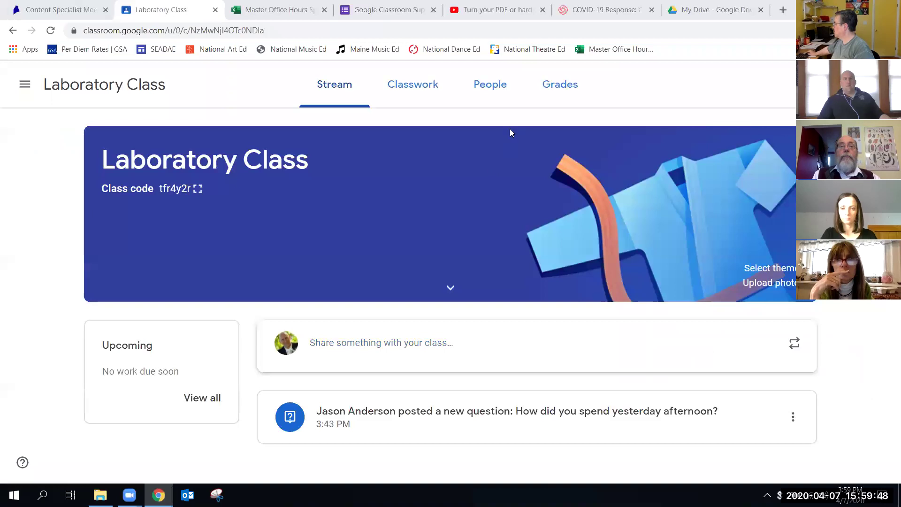
Open the class settings from the teacher's stream, examine the general and grading sections, and close them without changes.
click(489, 92)
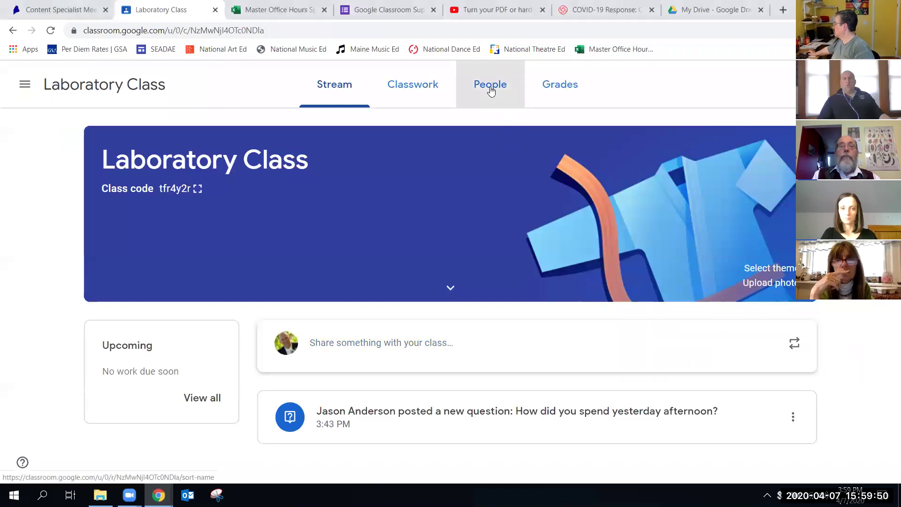
click(319, 90)
click(872, 84)
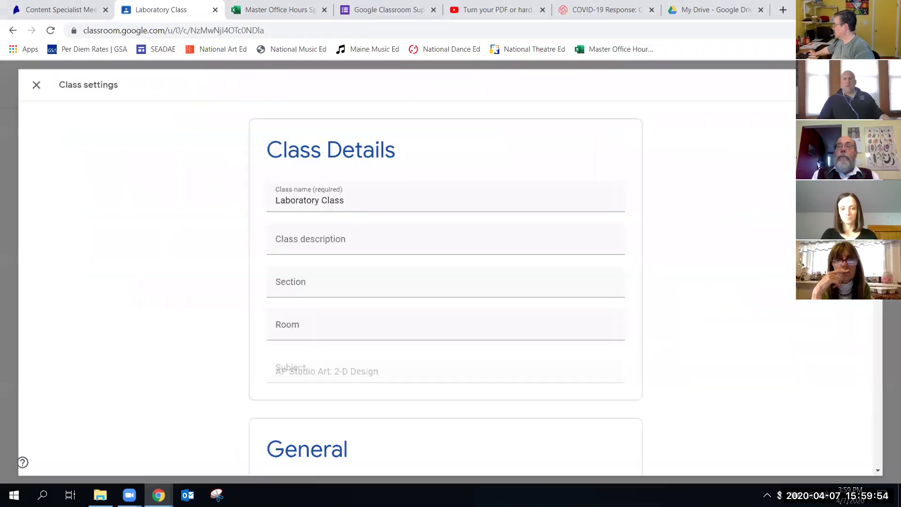
scroll(611, 332, down, 4)
scroll(611, 332, down, 5)
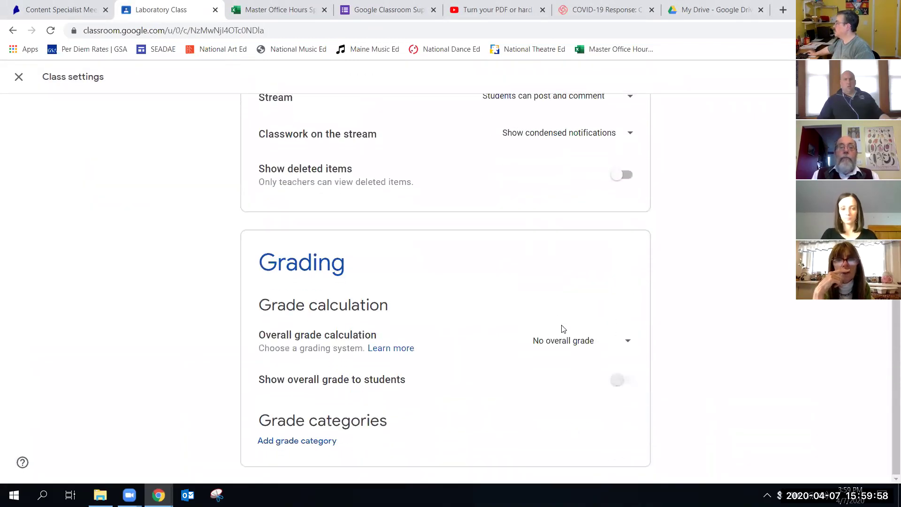
scroll(561, 357, up, 10)
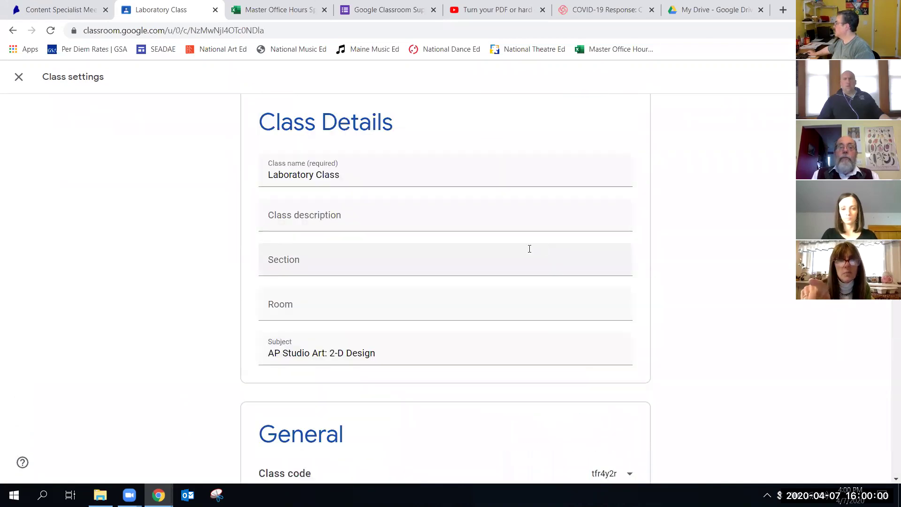
scroll(483, 212, up, 1)
click(18, 78)
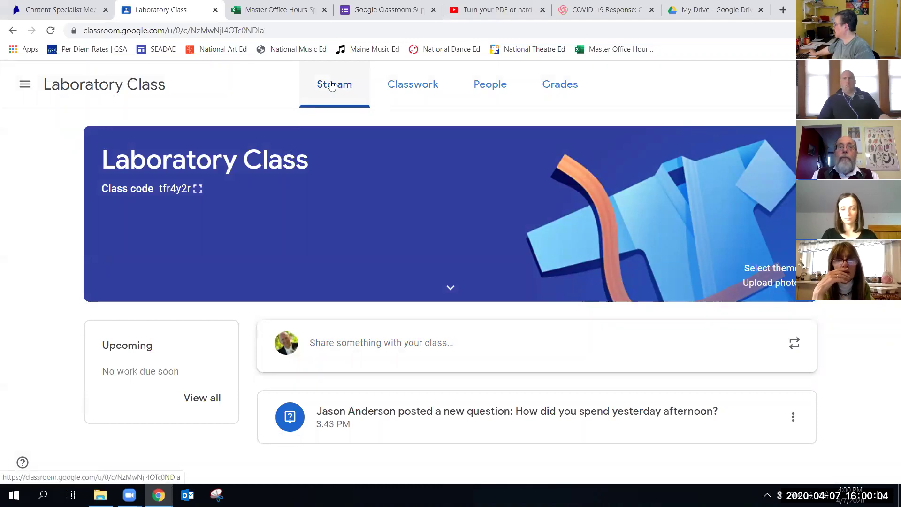
Open the people list, examine the class settings again for stream and grading options, and close them without changes.
click(496, 90)
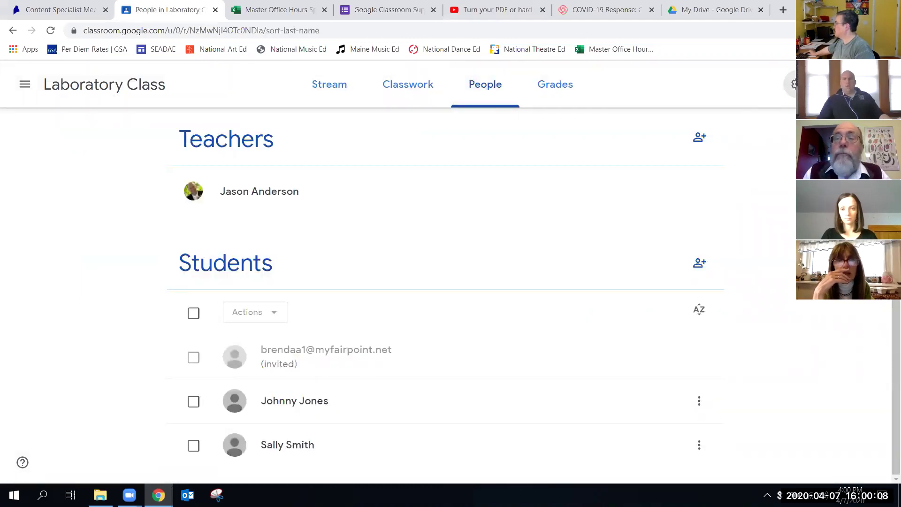
click(793, 84)
scroll(581, 346, down, 6)
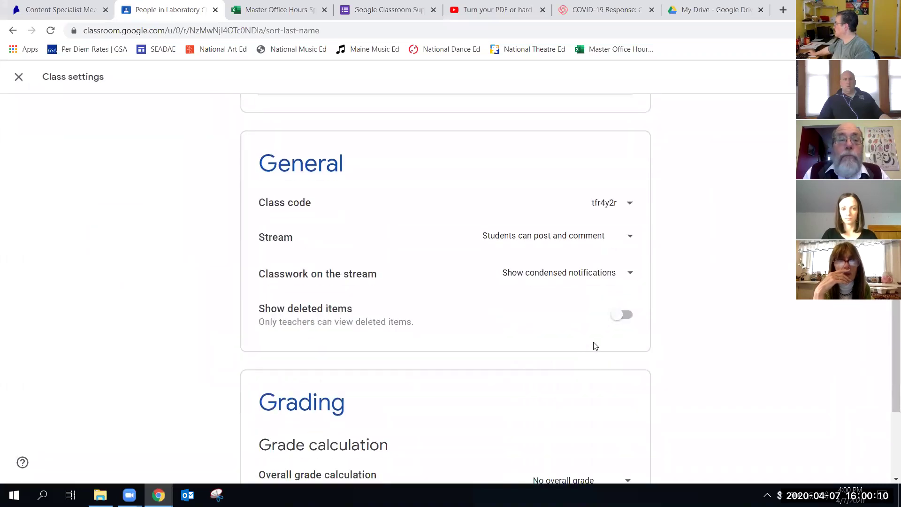
scroll(551, 338, down, 1)
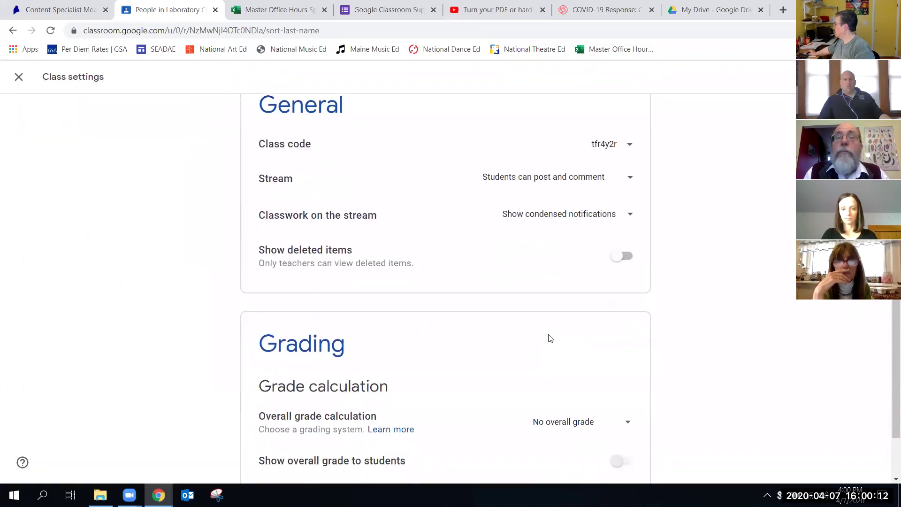
scroll(551, 339, down, 2)
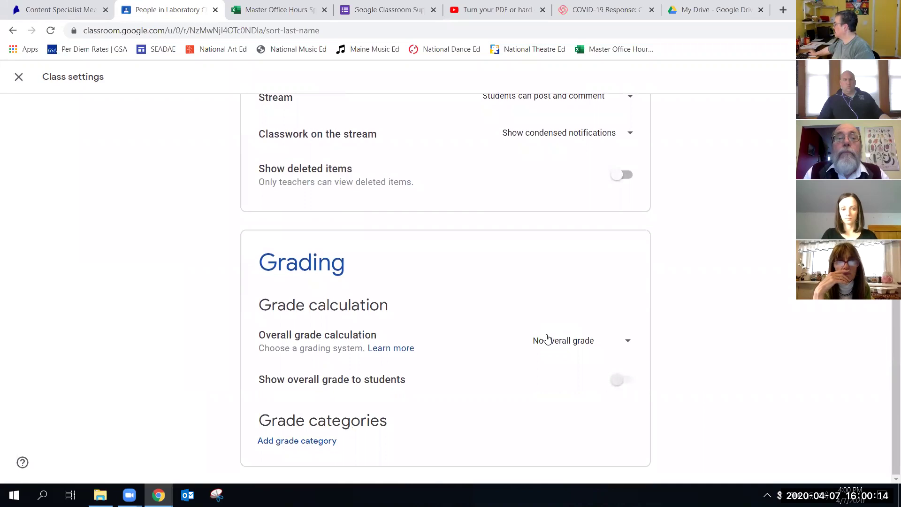
scroll(554, 340, up, 5)
scroll(539, 329, up, 3)
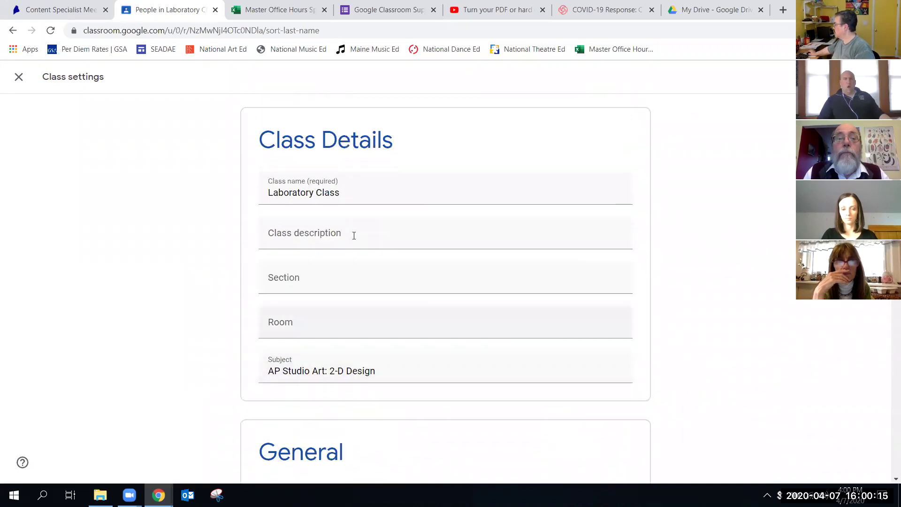
click(19, 78)
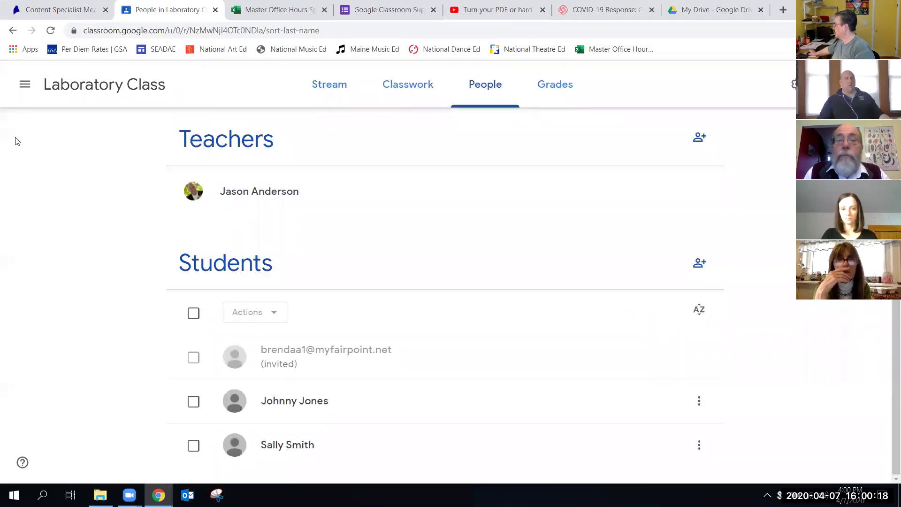
Leave the Laboratory Class and open the overview of all classes.
click(26, 86)
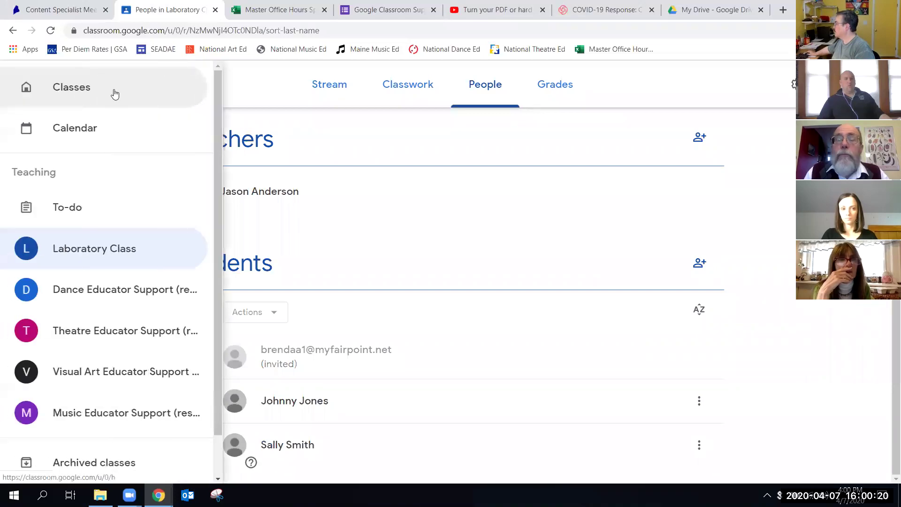
click(92, 88)
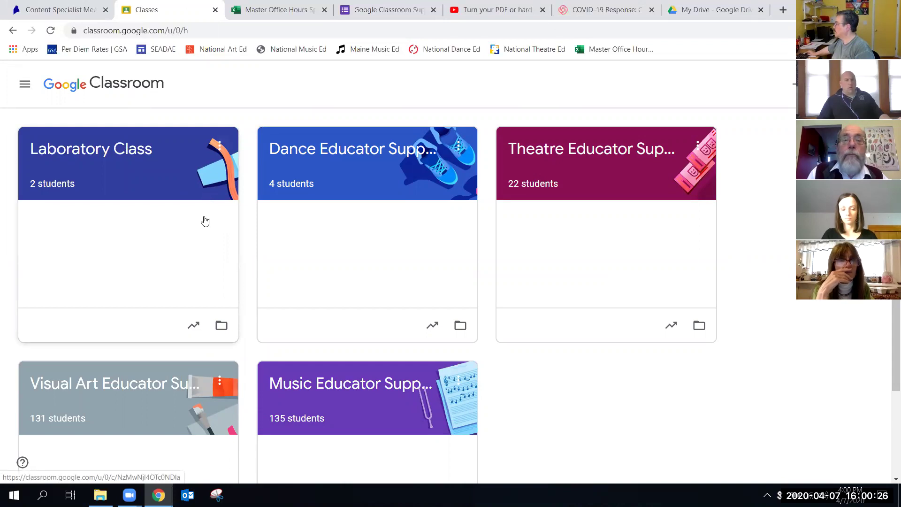
scroll(196, 241, down, 3)
scroll(197, 244, up, 3)
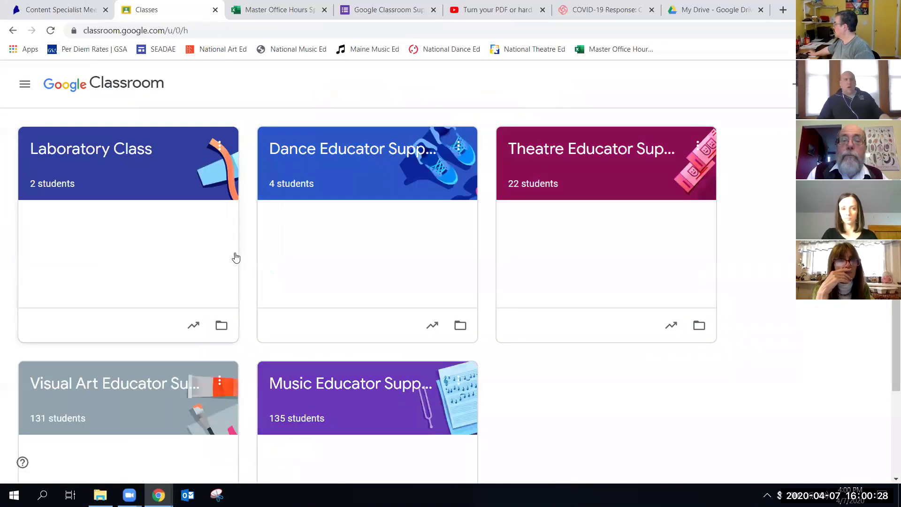
click(219, 146)
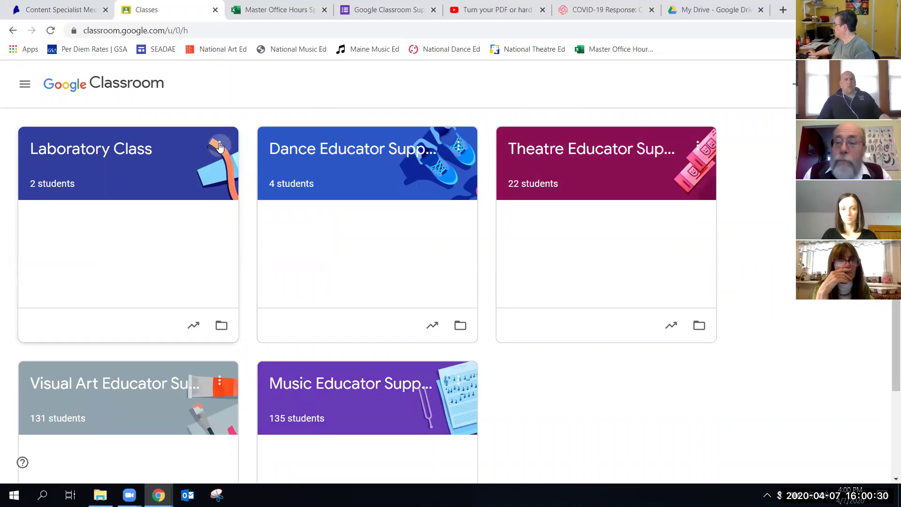
click(220, 146)
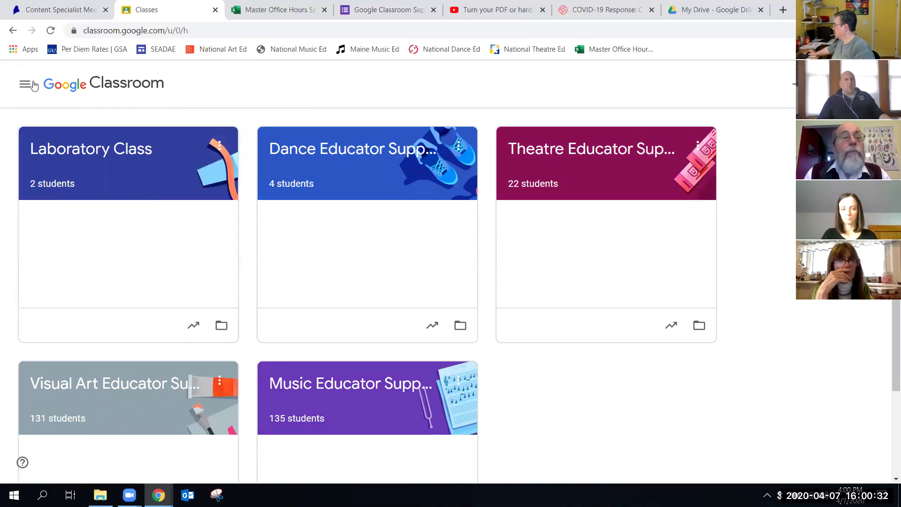
Open the Laboratory Class, look through the class details and general sections of its settings, and close them without changes.
click(104, 149)
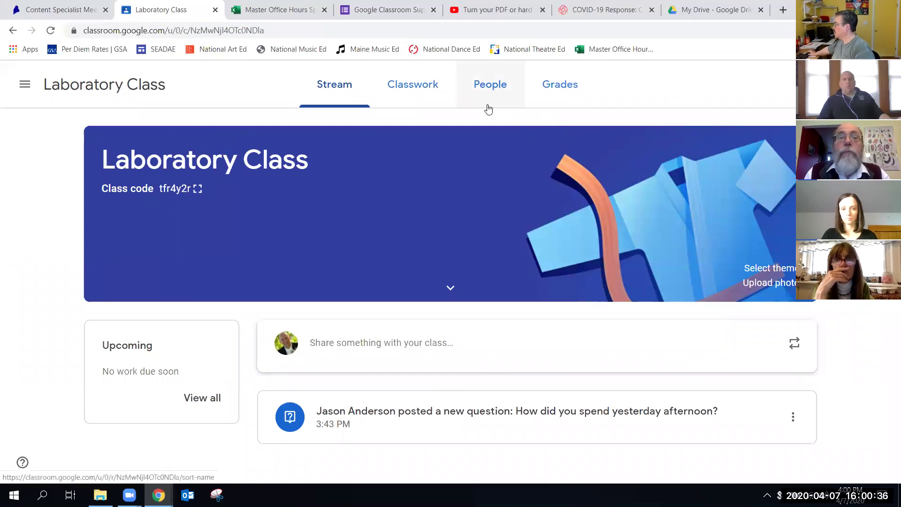
click(809, 85)
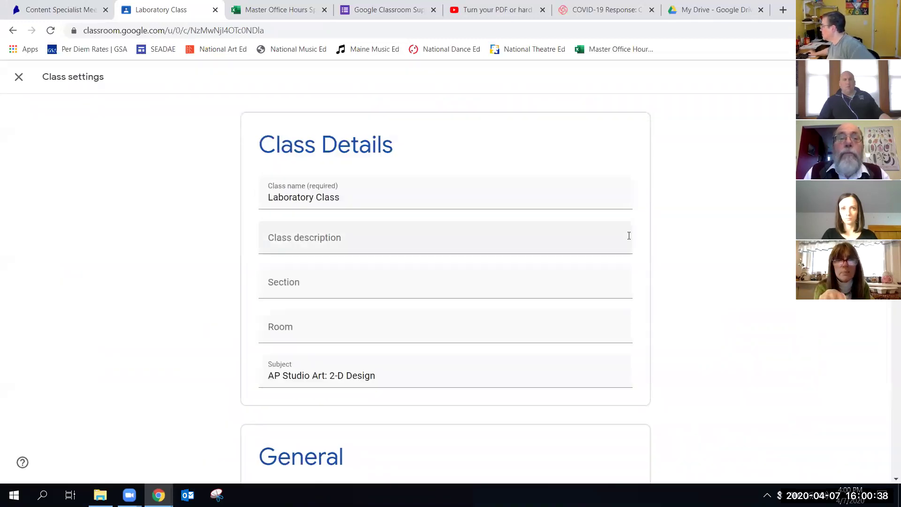
scroll(638, 276, down, 5)
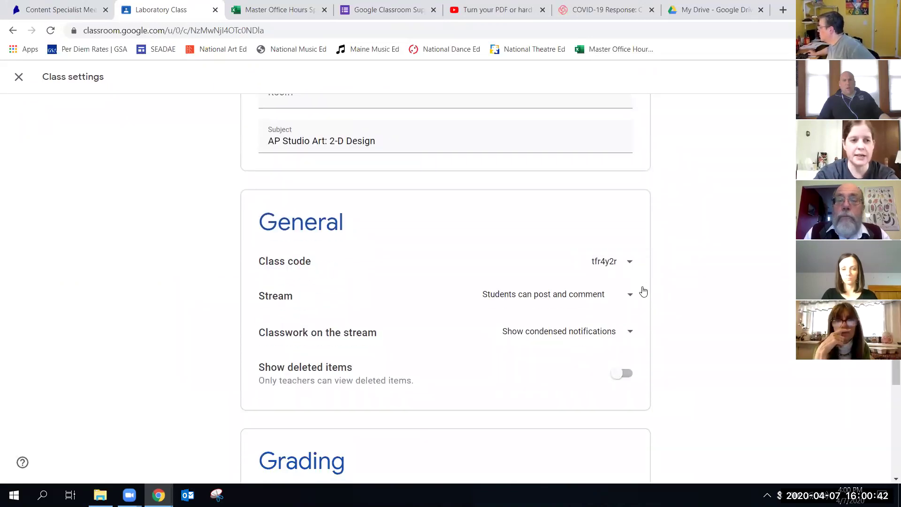
scroll(644, 291, up, 5)
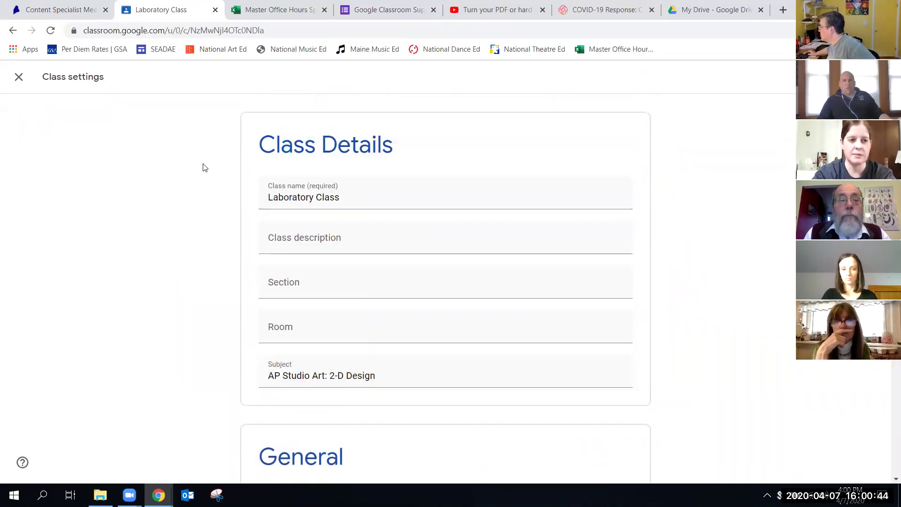
click(19, 78)
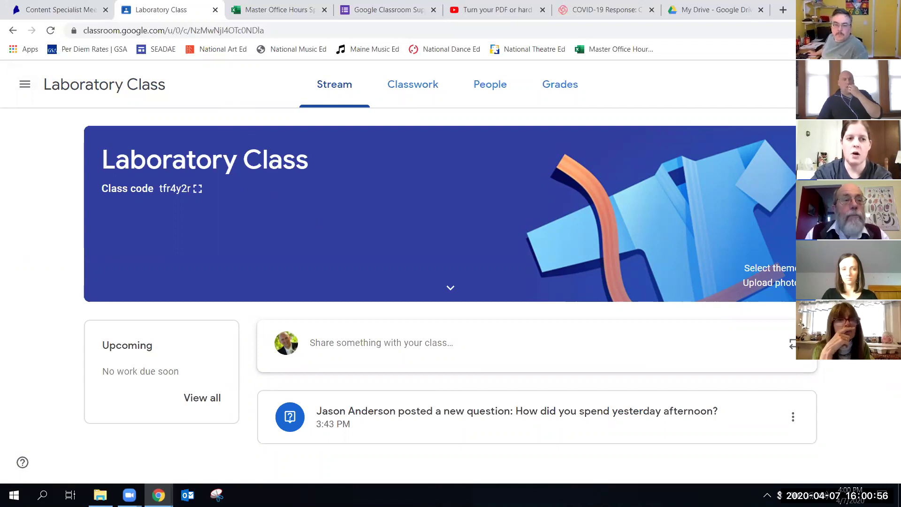
Open the account-wide Classroom settings and examine the notification options for email, comments and classes taught.
click(25, 86)
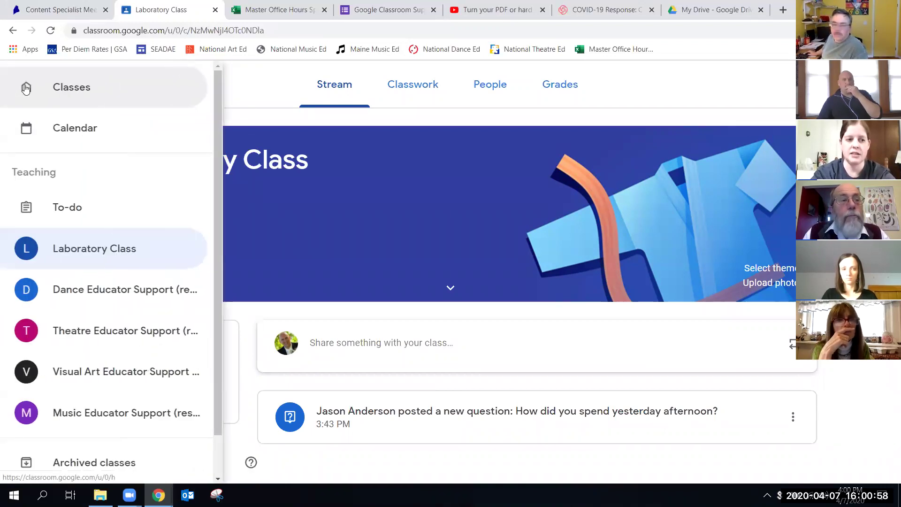
scroll(78, 193, down, 1)
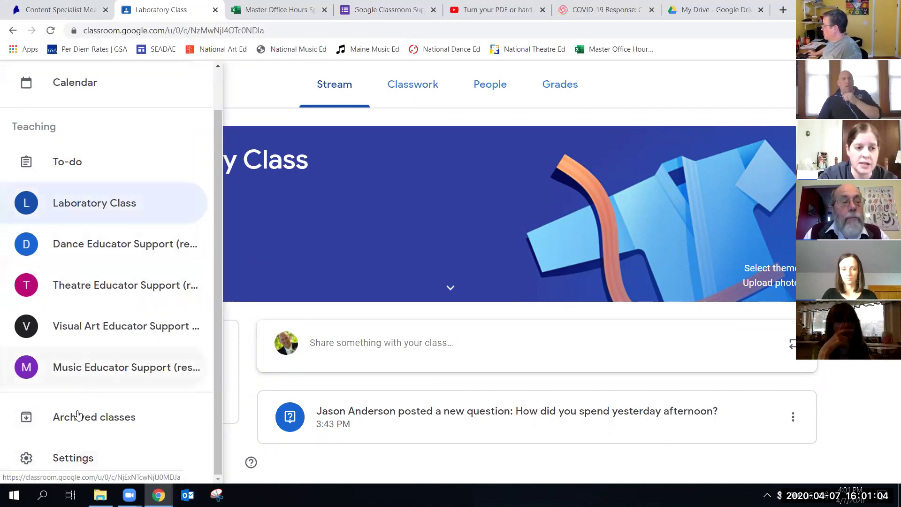
click(73, 459)
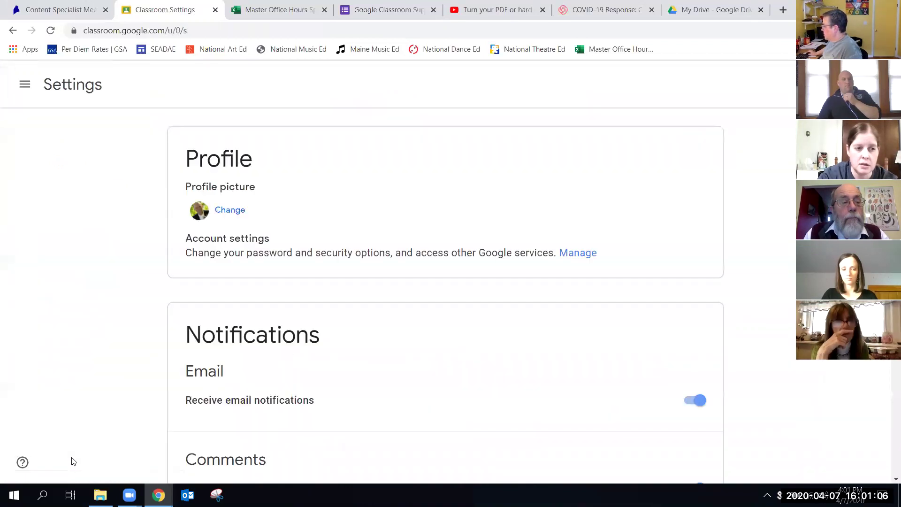
scroll(422, 342, down, 3)
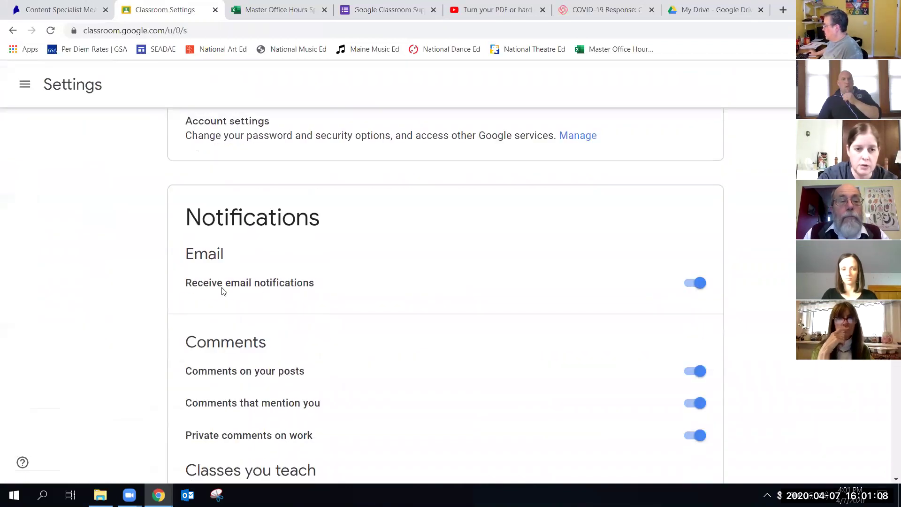
scroll(444, 290, down, 4)
scroll(457, 287, down, 1)
scroll(458, 287, up, 3)
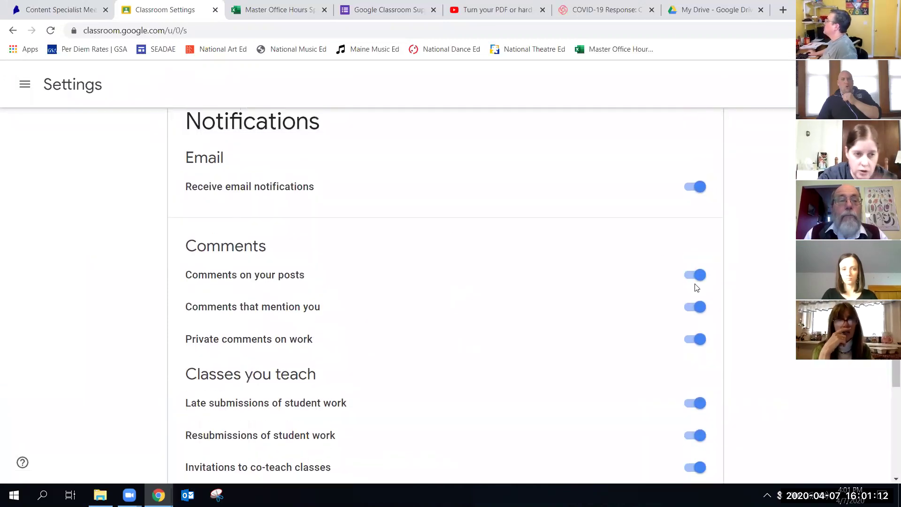
scroll(647, 309, down, 3)
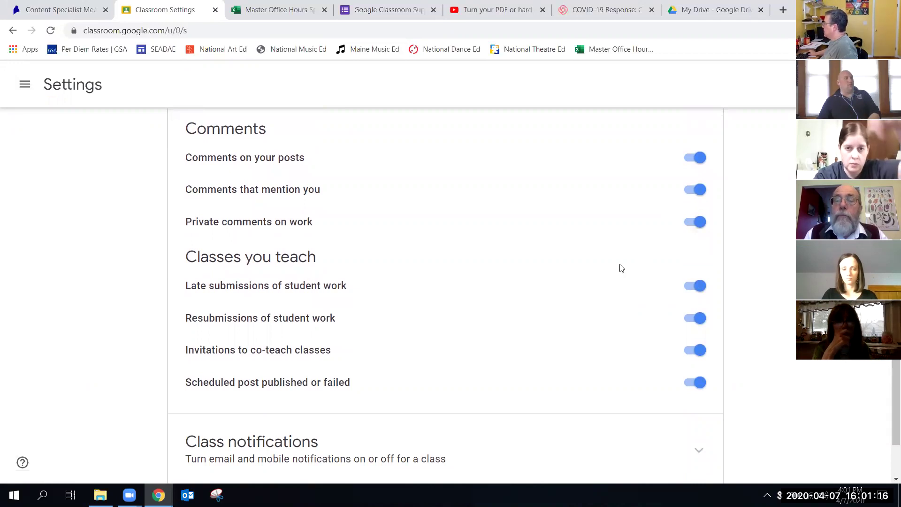
scroll(605, 282, down, 2)
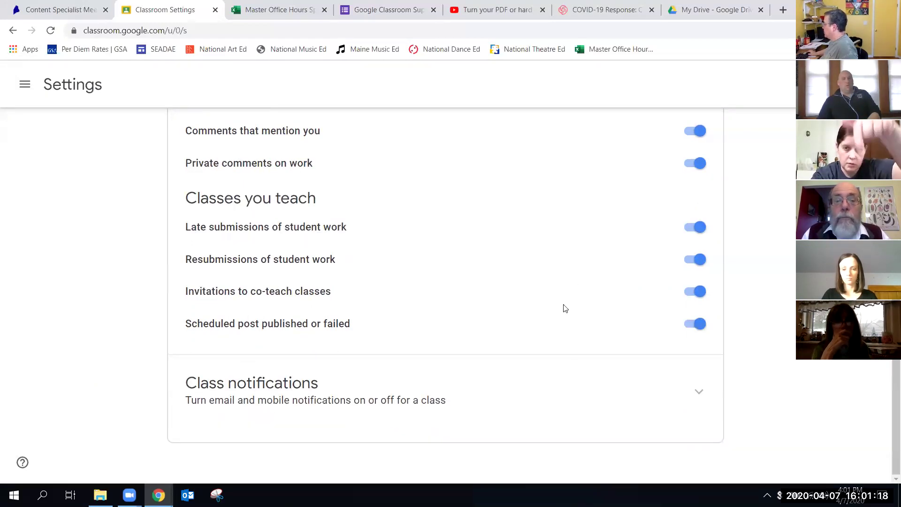
Expand the per-class notification list and review it together with the profile and other notification settings.
click(699, 393)
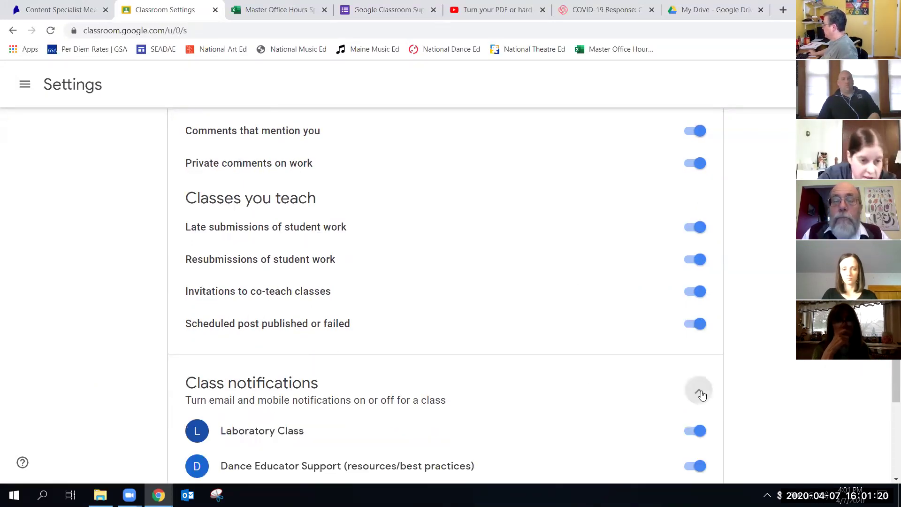
scroll(620, 398, down, 3)
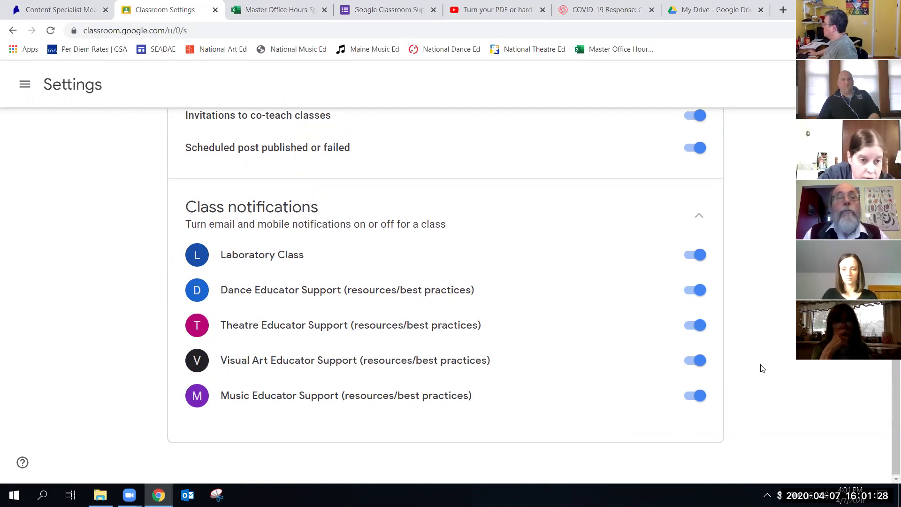
scroll(762, 369, up, 7)
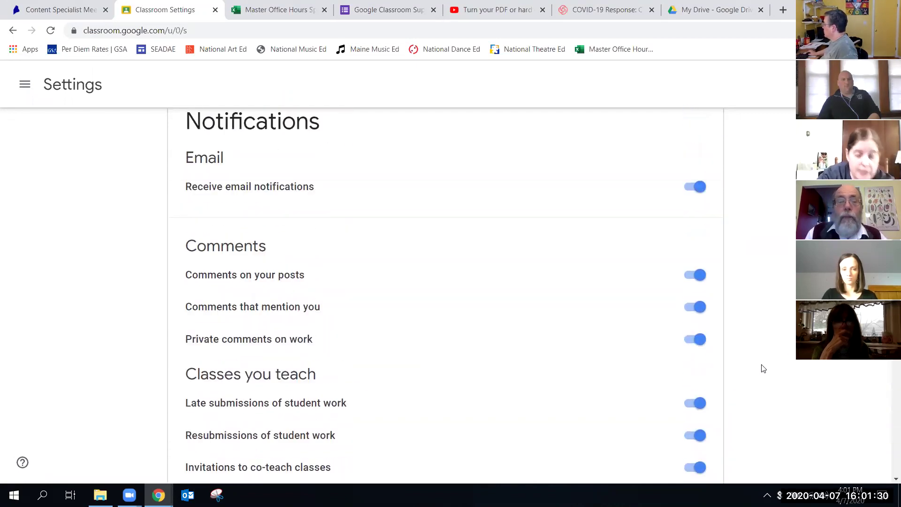
scroll(764, 369, up, 5)
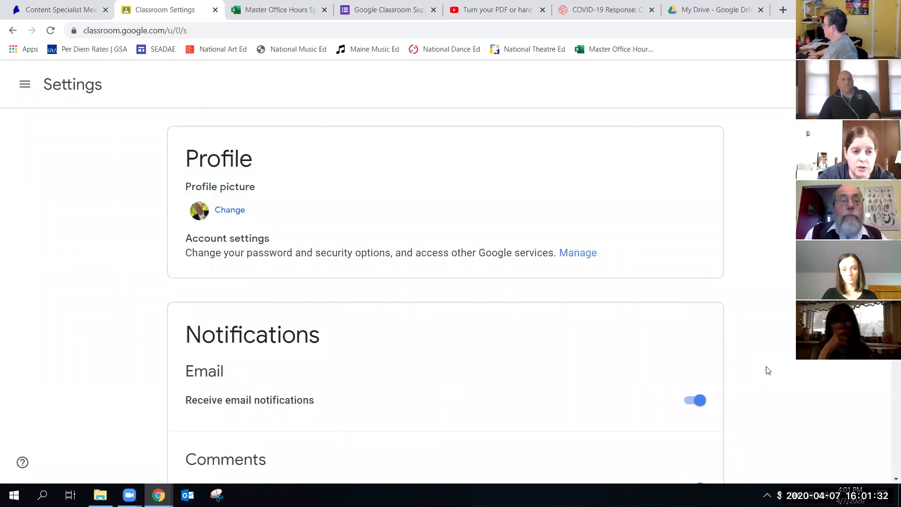
scroll(768, 370, down, 12)
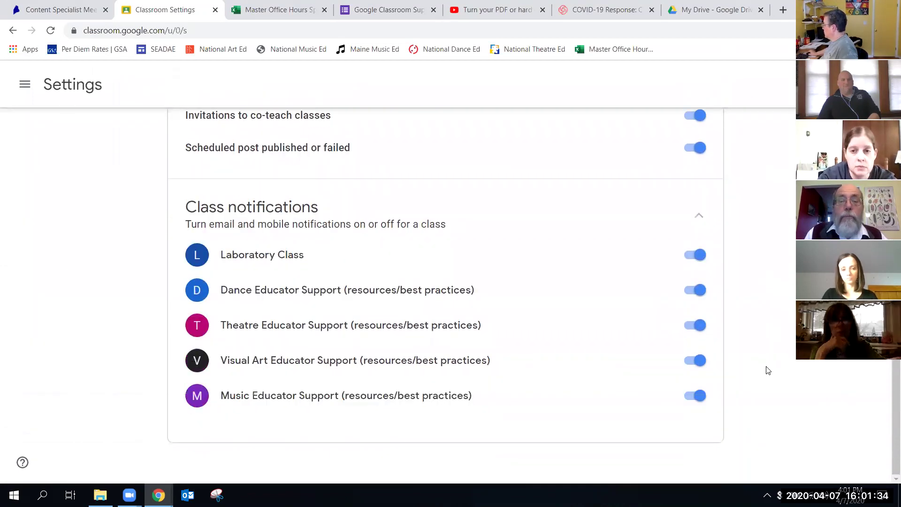
scroll(767, 370, up, 12)
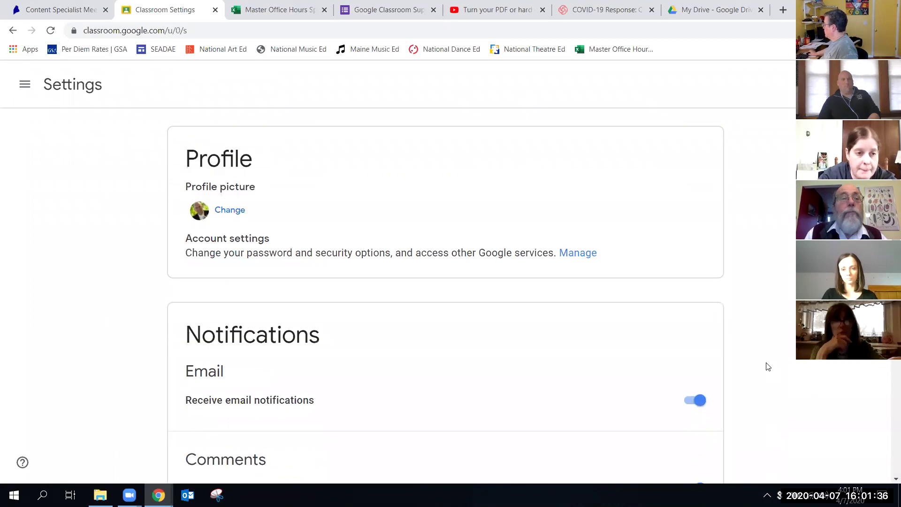
scroll(777, 366, down, 4)
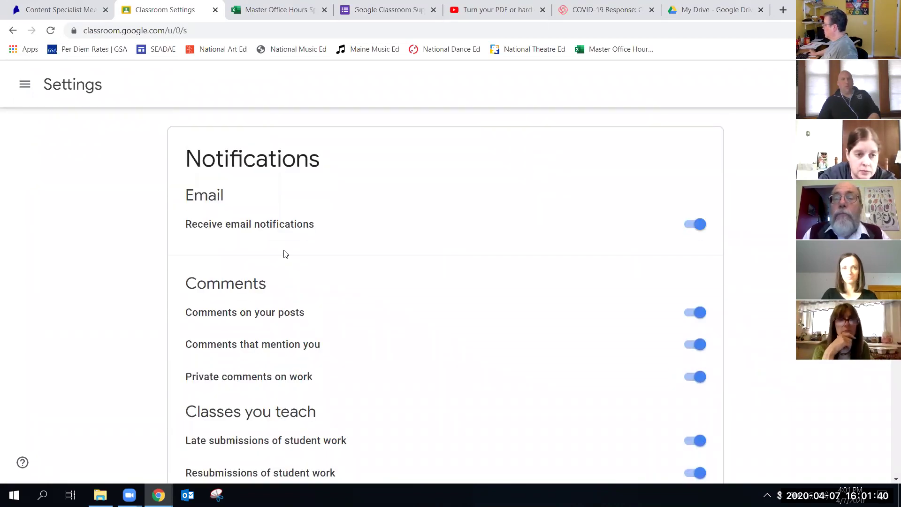
scroll(544, 304, down, 4)
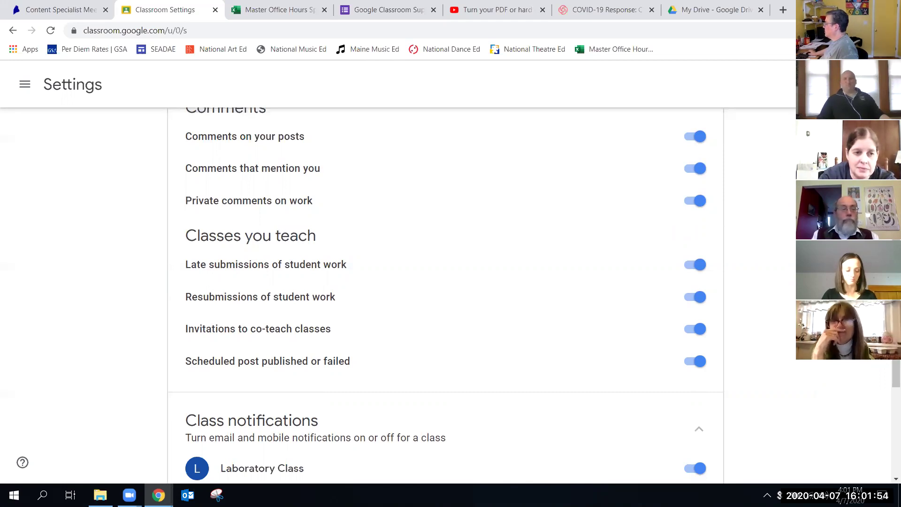
scroll(760, 225, up, 7)
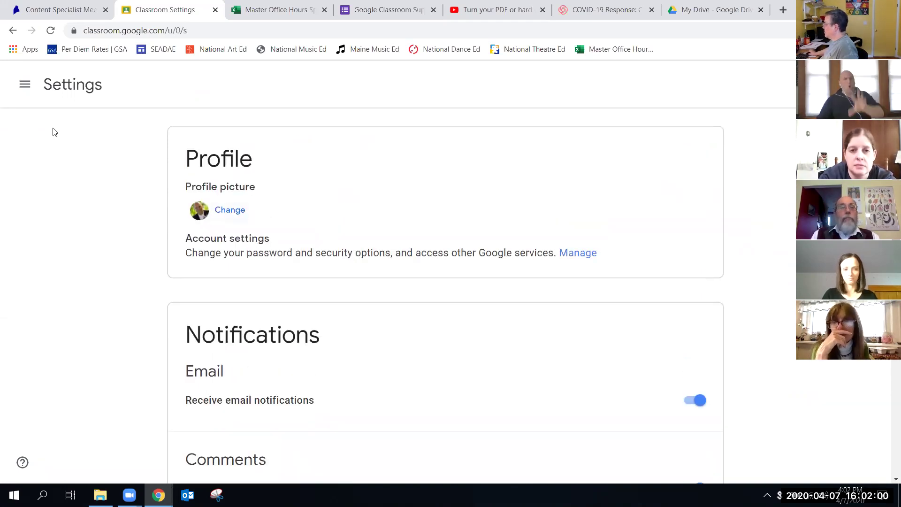
Return to the Laboratory Class and create a classwork assignment titled "Music Genre Critique".
click(25, 84)
click(95, 253)
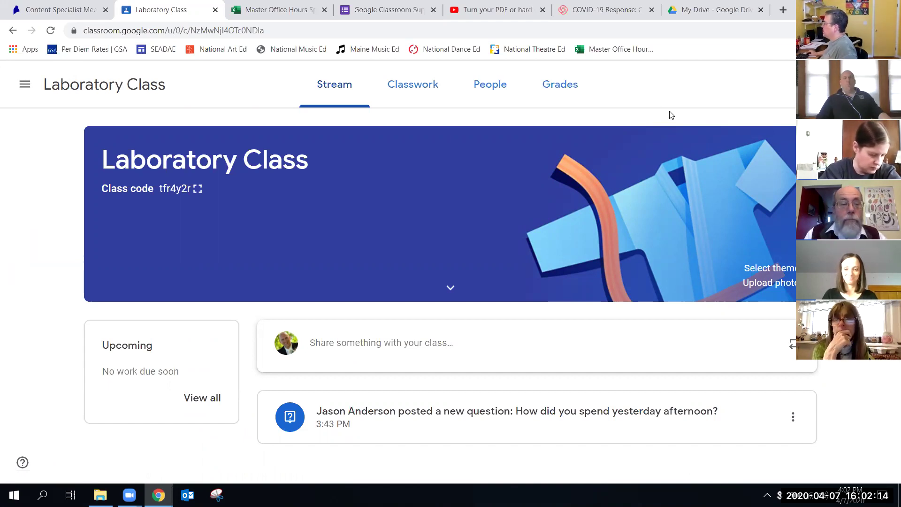
click(412, 88)
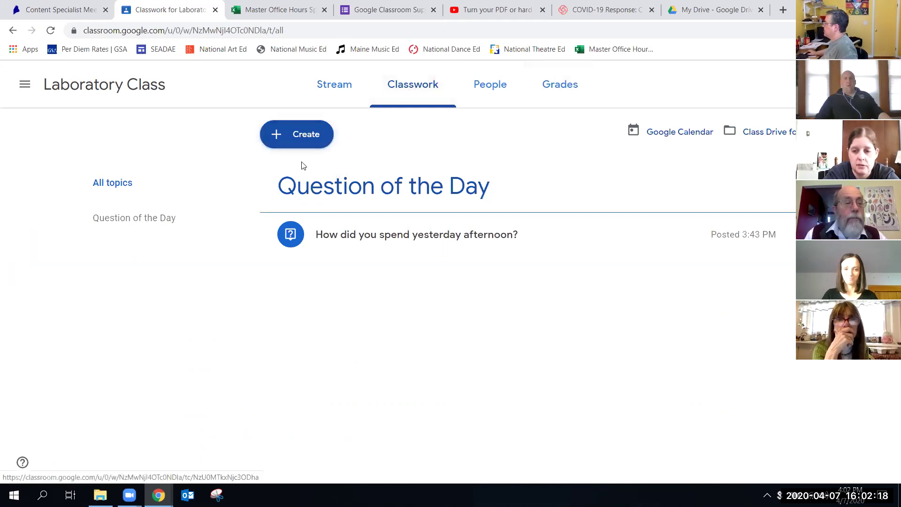
click(297, 136)
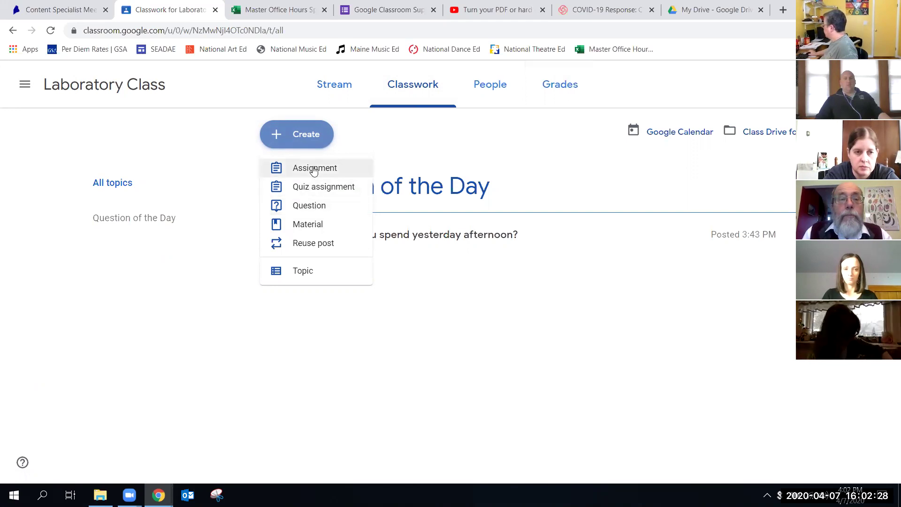
click(310, 170)
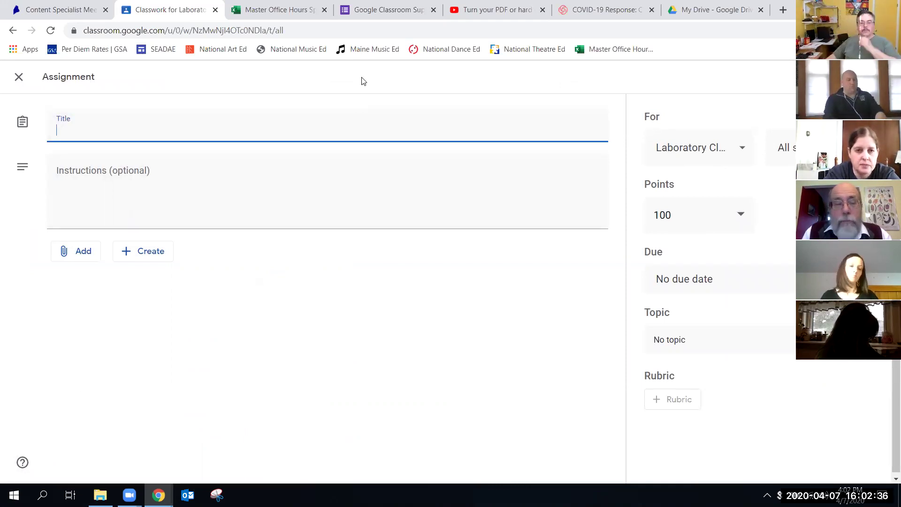
text(Music Gen)
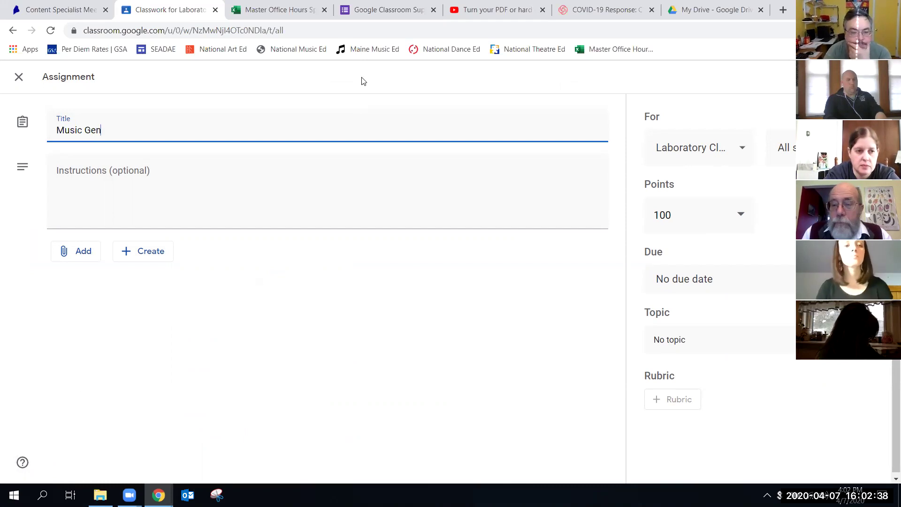
text(re Critique)
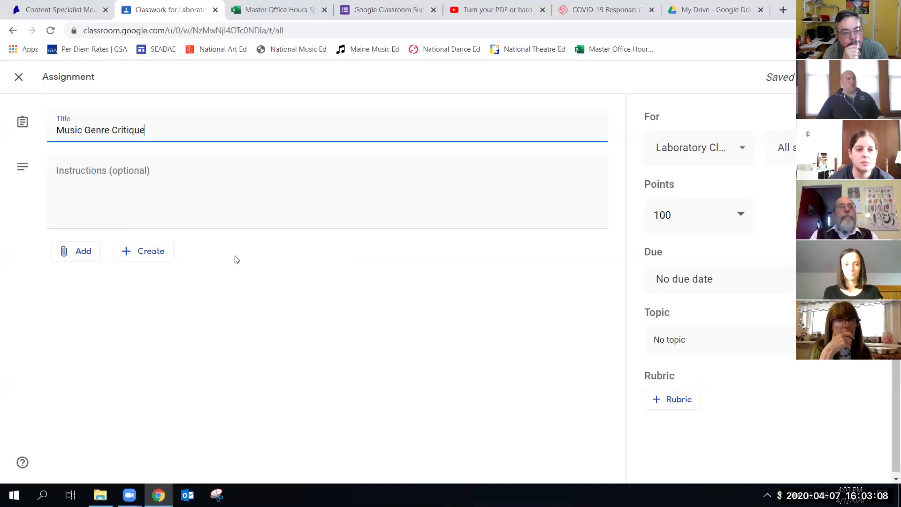
Begin the assignment instructions with "Listen to three different songs, each of a different genre (style).".
click(142, 187)
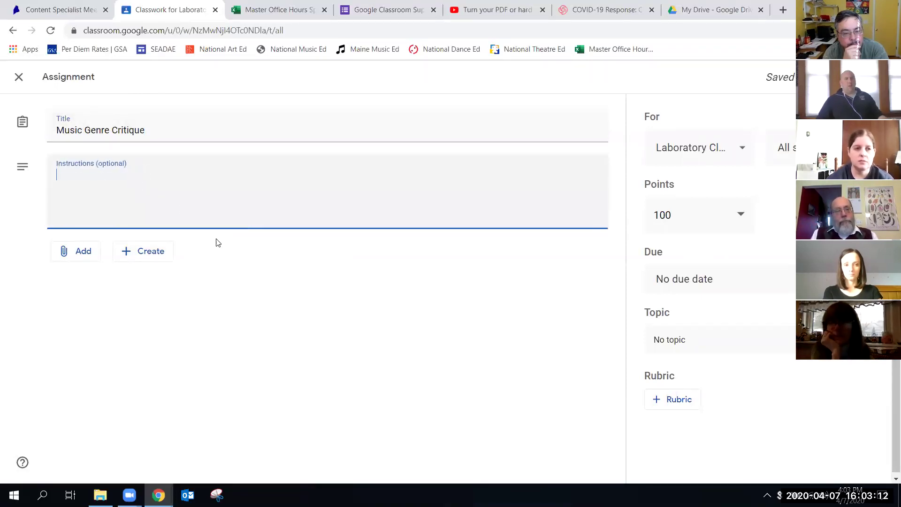
text(Listen to three different )
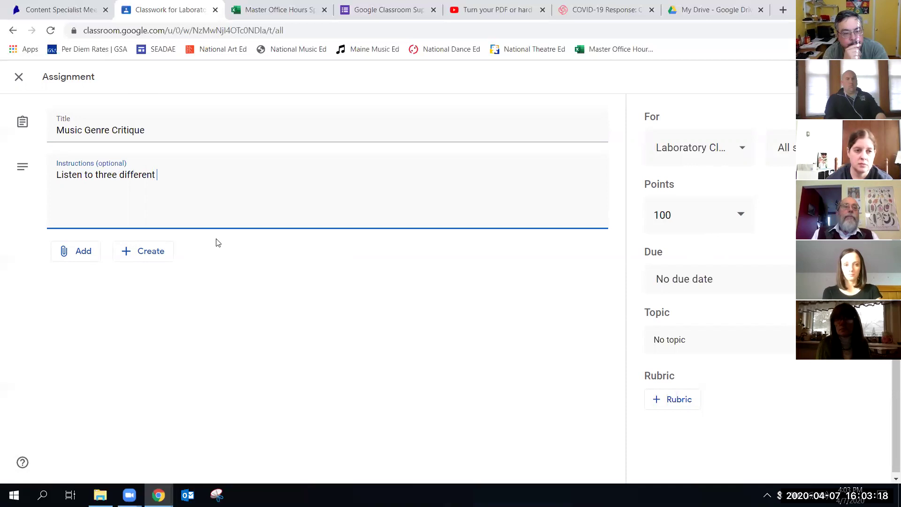
text(songs, each)
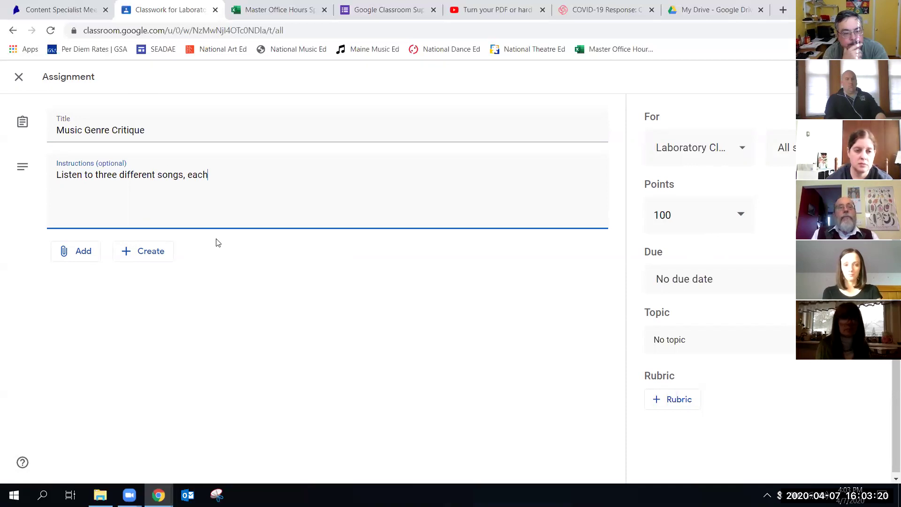
text( of a different ge)
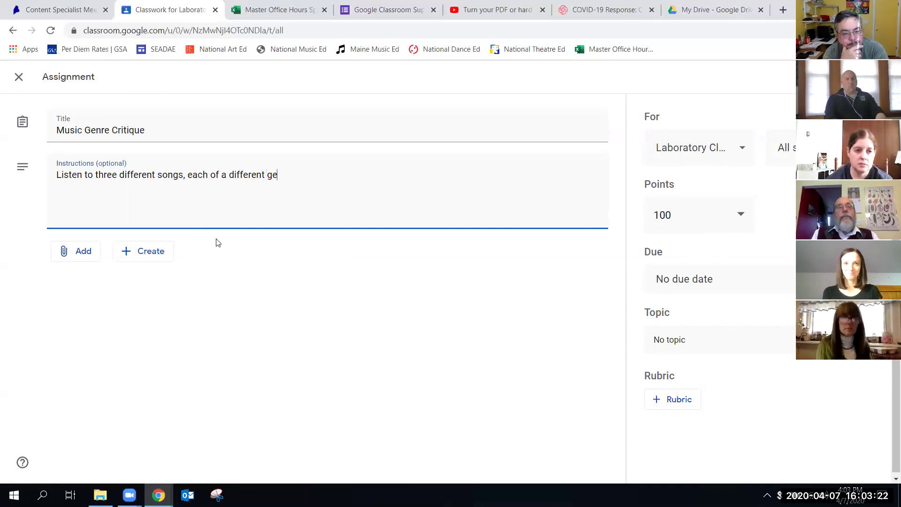
text(nre (sty)
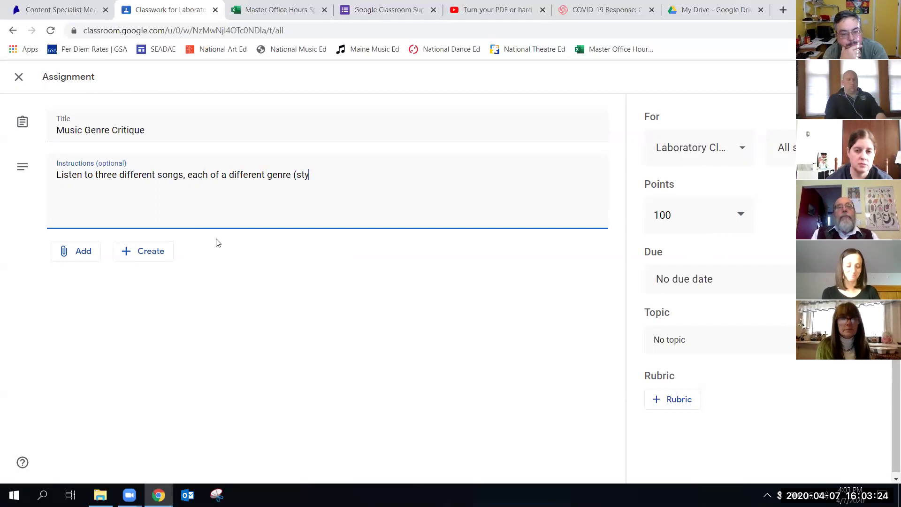
text(le).)
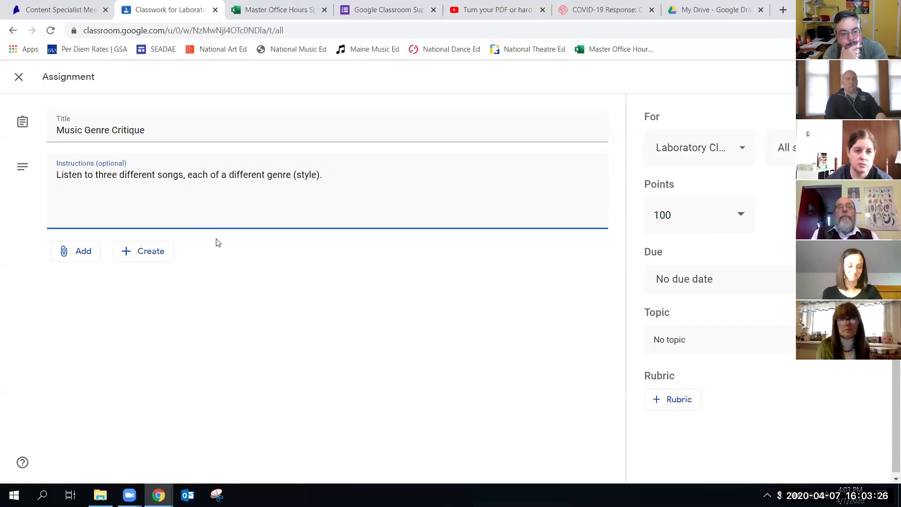
text(  Compare and)
key(BackSpace)
key(BackSpace)
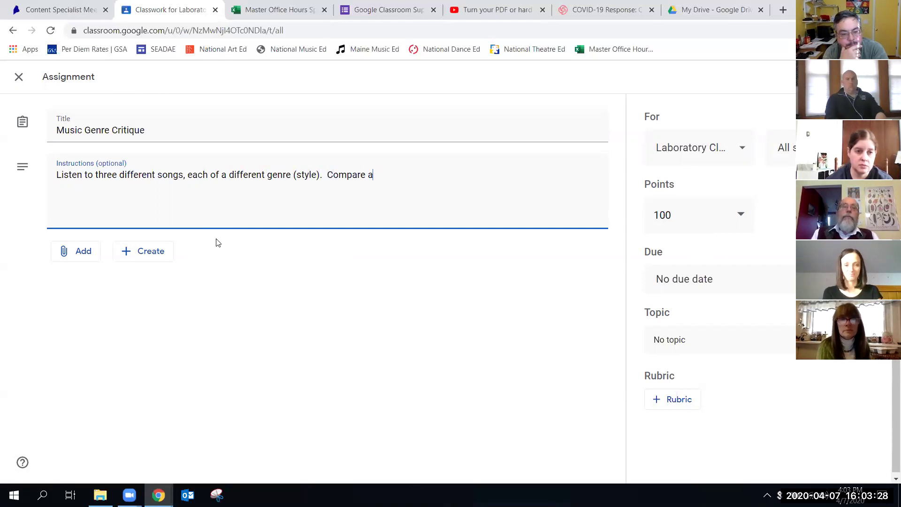
key(BackSpace)
key(BackSpace)
key(BackSpace)
key(BackSpace)
key(BackSpace)
key(BackSpace)
key(BackSpace)
key(BackSpace)
key(BackSpace)
Continue the instructions with "Write a one-page document that critiques each piece,".
text(Wrire)
key(BackSpace)
text(te a one-page )
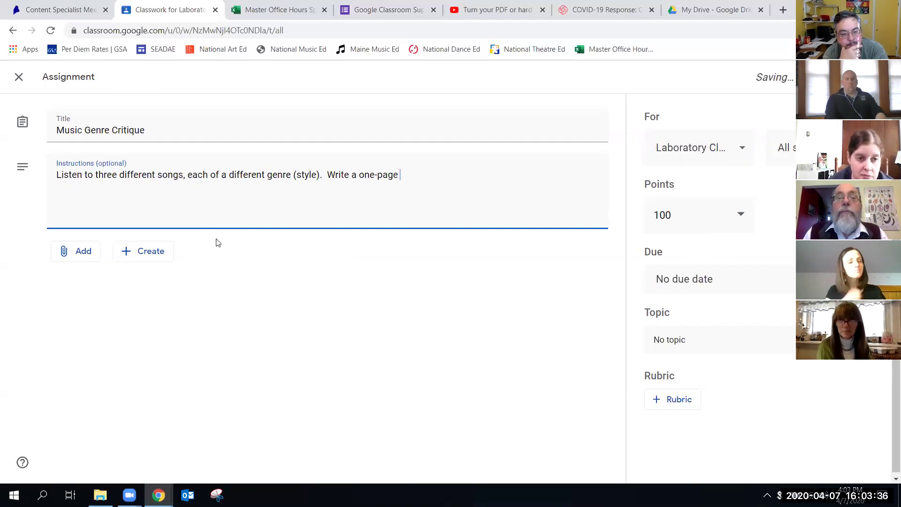
text(critique of each p)
key(BackSpace)
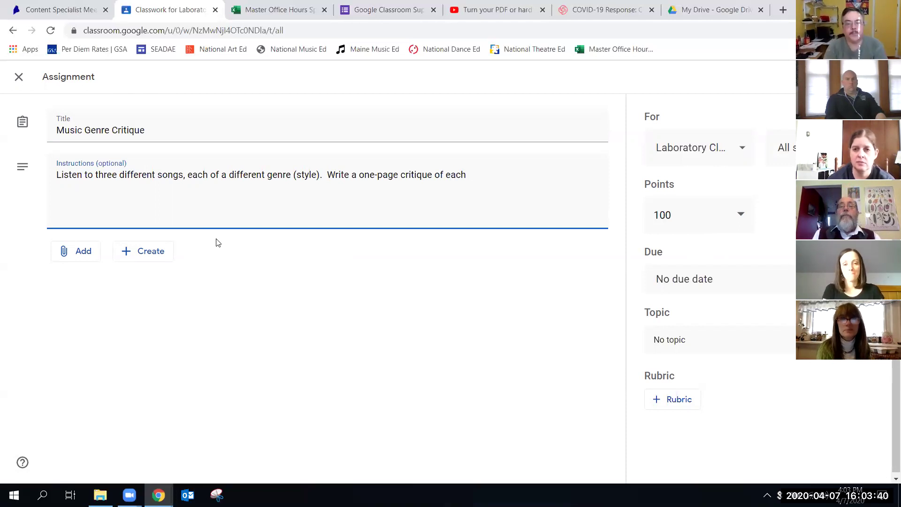
key(BackSpace)
key(BackSpace)
key(BackSpace)
key(BackSpace)
key(BackSpace)
key(BackSpace)
key(BackSpace)
key(BackSpace)
key(BackSpace)
key(BackSpace)
key(BackSpace)
key(BackSpace)
key(BackSpace)
key(BackSpace)
key(BackSpace)
key(BackSpace)
text(document that critiques each piece,)
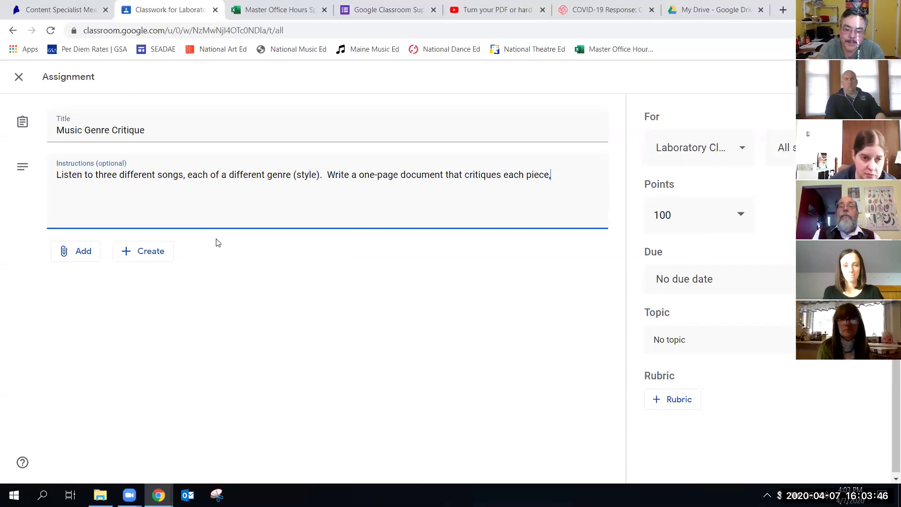
Finish the instructions with "compares them, and explain which is your favorite and why.".
text( comapart)
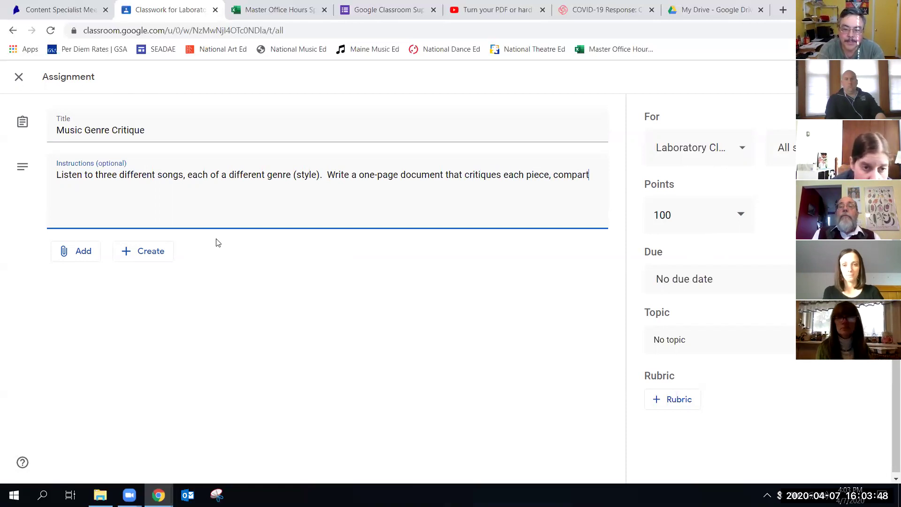
key(BackSpace)
text(es their)
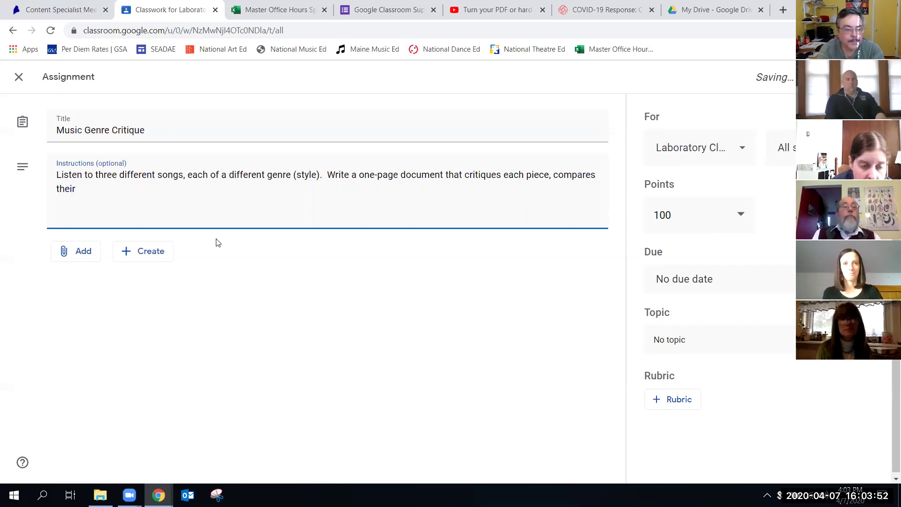
key(BackSpace)
key(BackSpace)
key(BackSpace)
key(BackSpace)
text(m, and explain)
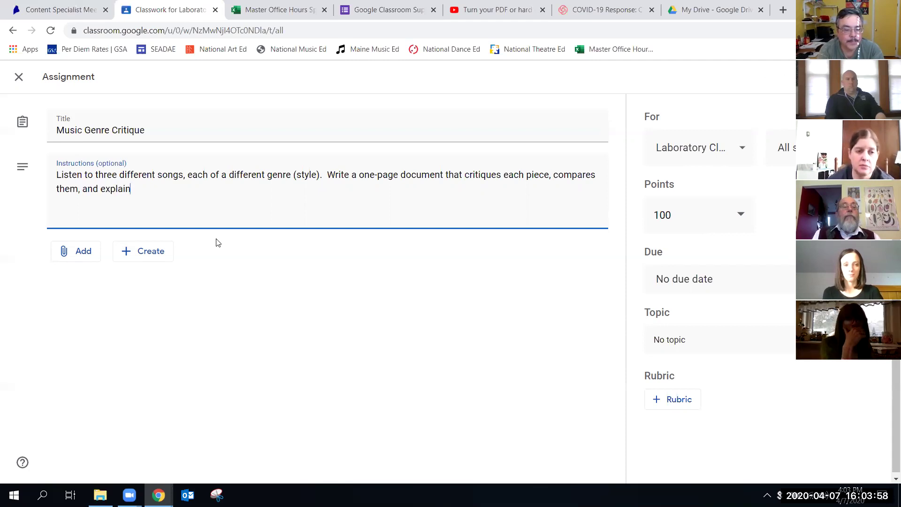
text( which is your favorite and why.)
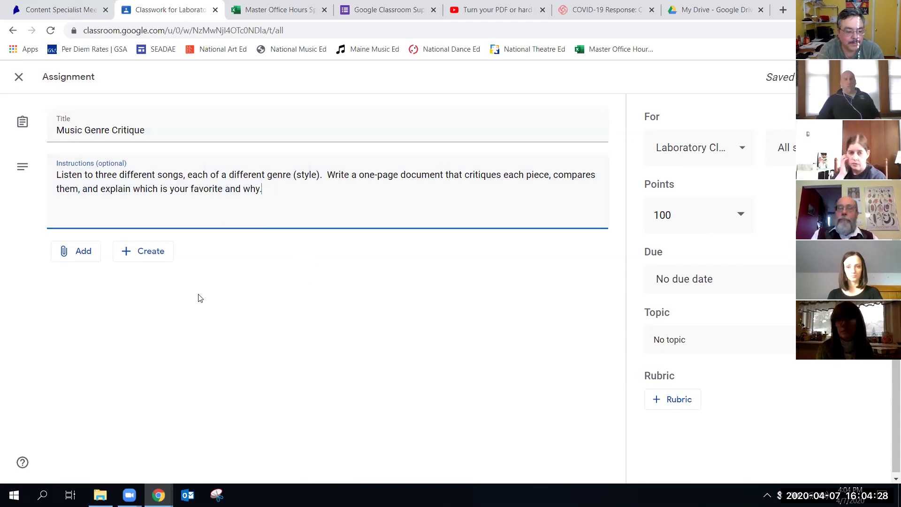
Examine the attachment sources and the new file types that can be added to the assignment.
click(79, 254)
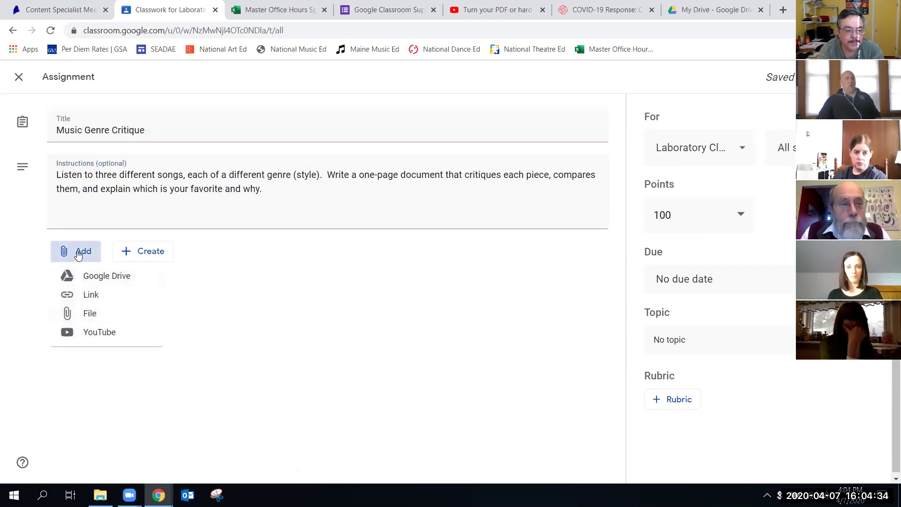
click(126, 256)
click(137, 258)
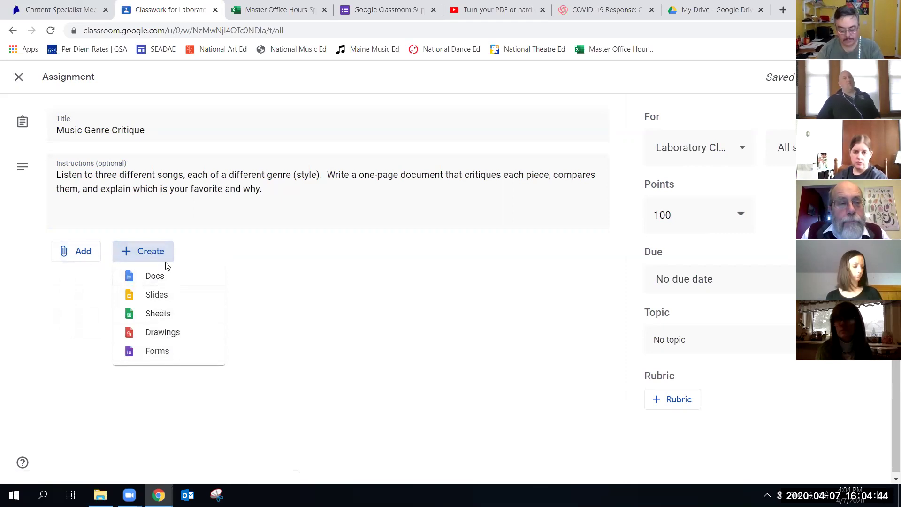
click(146, 252)
click(148, 253)
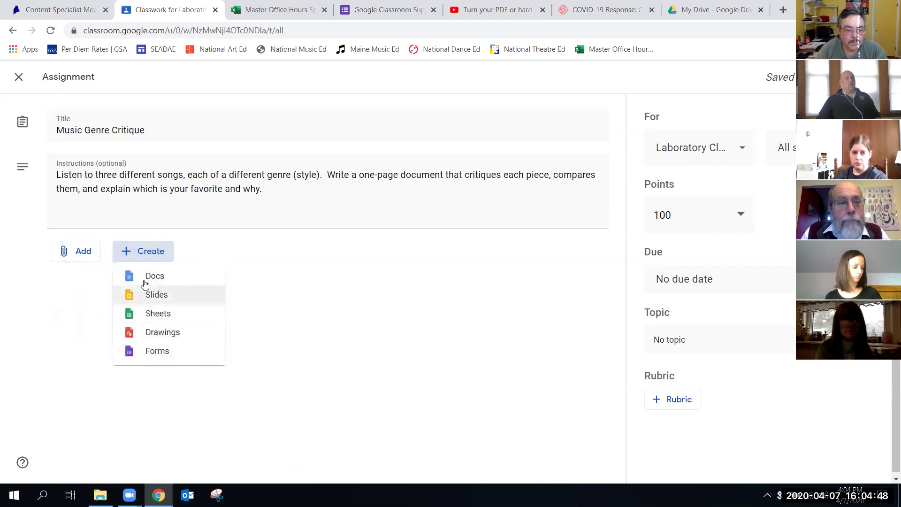
click(146, 249)
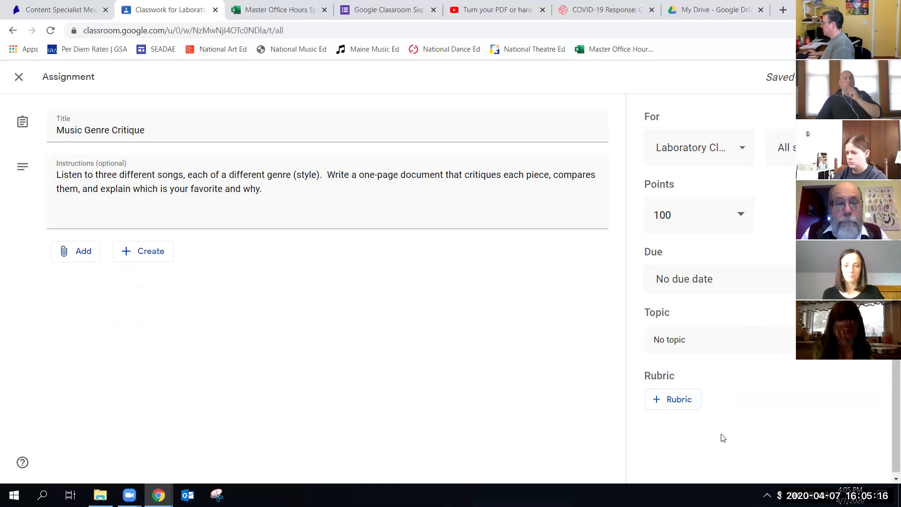
Create a new topic named "Writing Assignments" for the assignment.
click(741, 346)
click(732, 368)
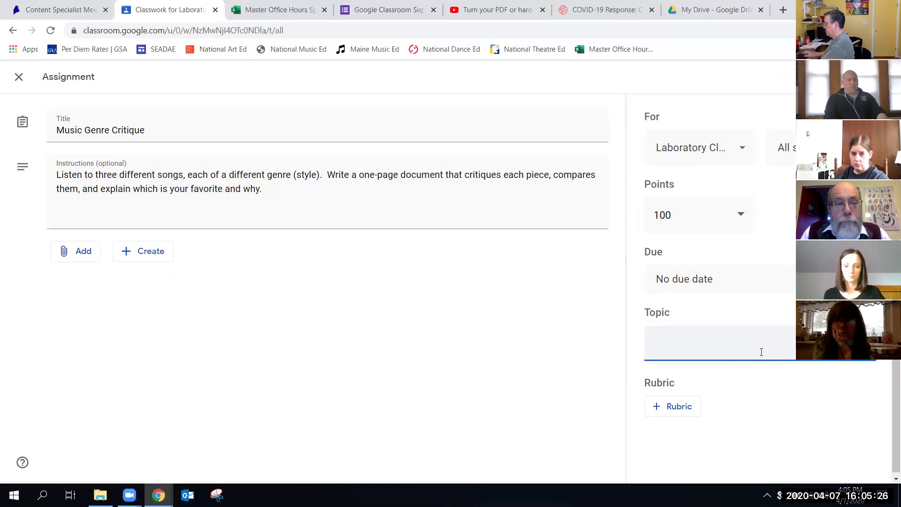
text(Writing Assign)
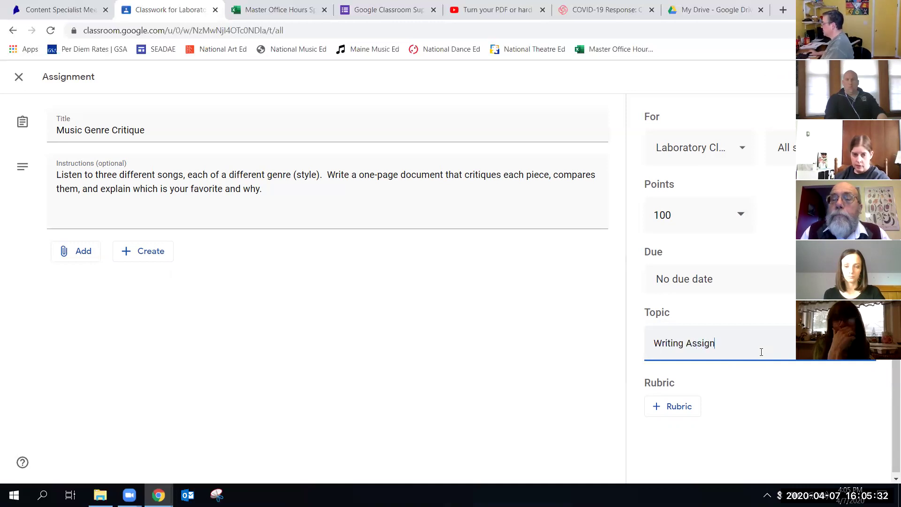
text(ments)
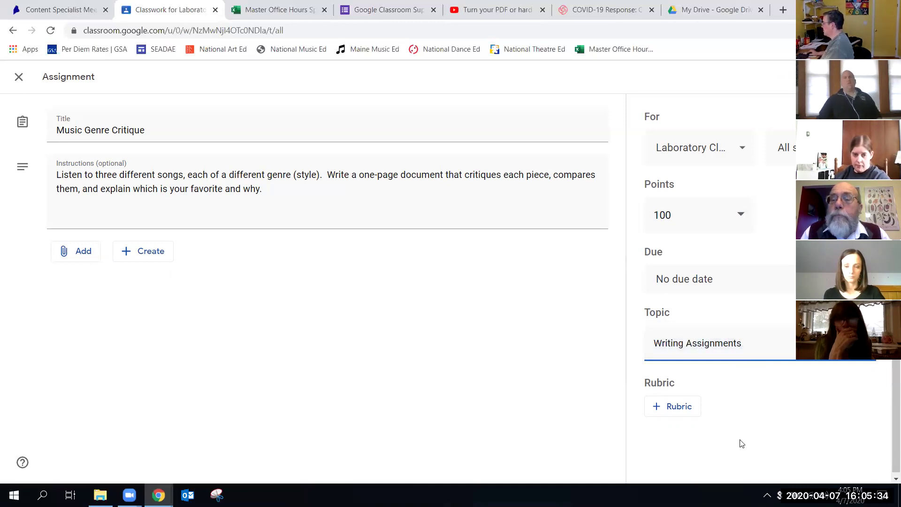
Create a new rubric for the assignment and title its first criterion "Writing elements".
click(671, 409)
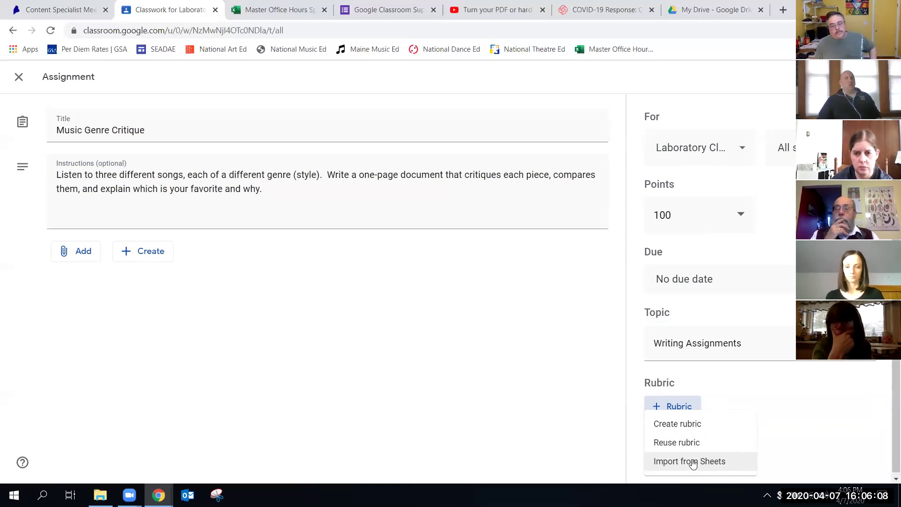
click(687, 428)
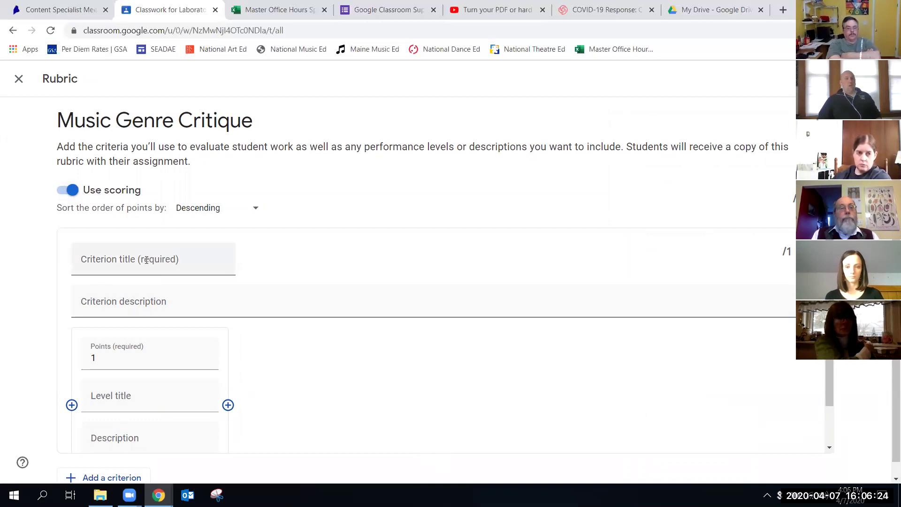
click(187, 260)
text(W)
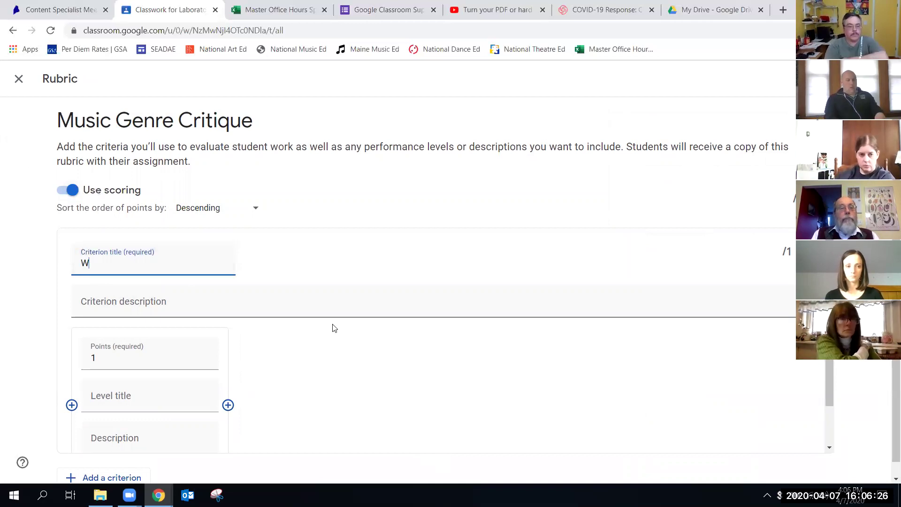
text(rit)
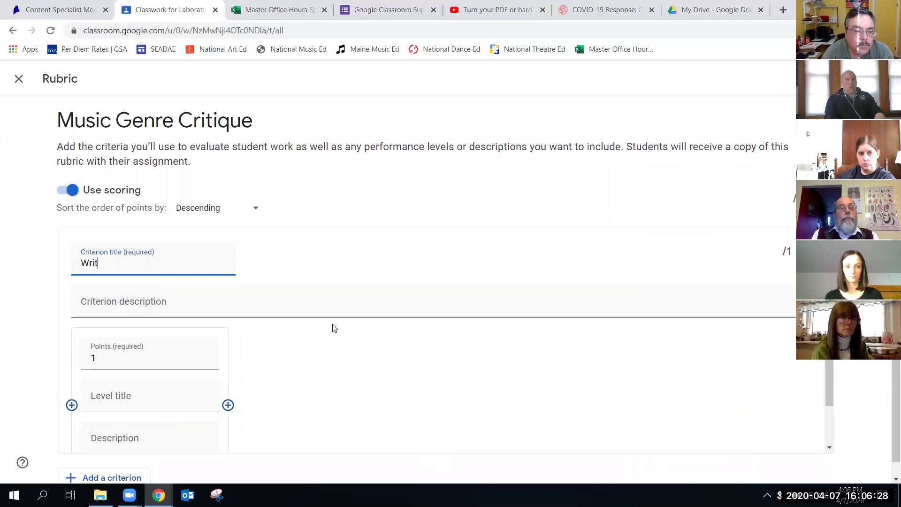
text(ing elements)
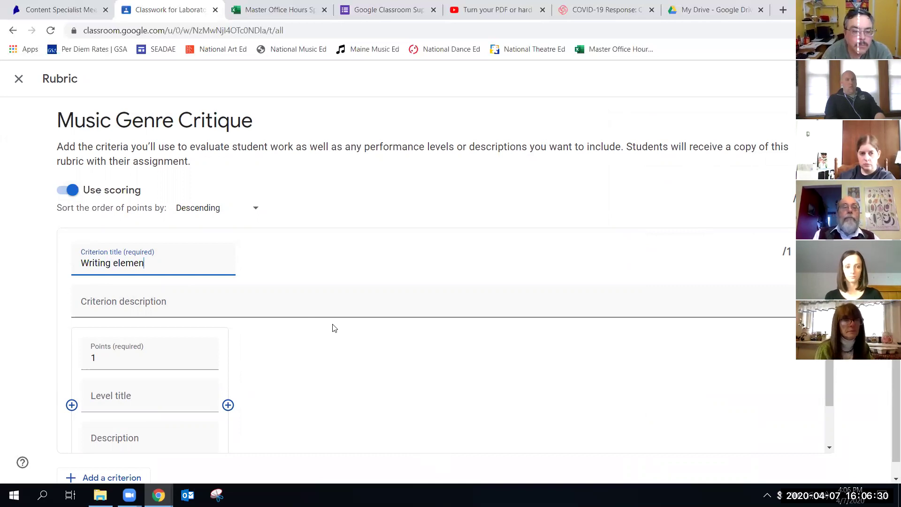
Describe the "Writing elements" criterion as "Usual writing conventions".
click(207, 302)
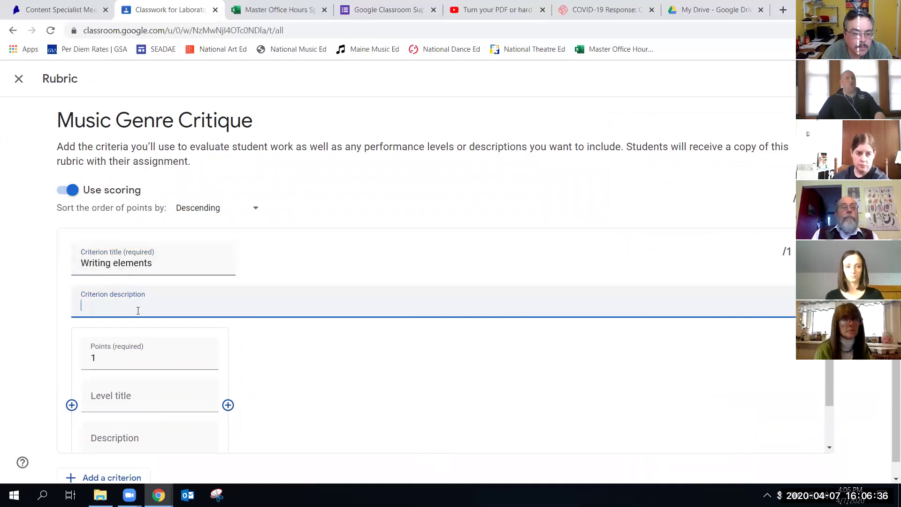
click(206, 260)
click(254, 313)
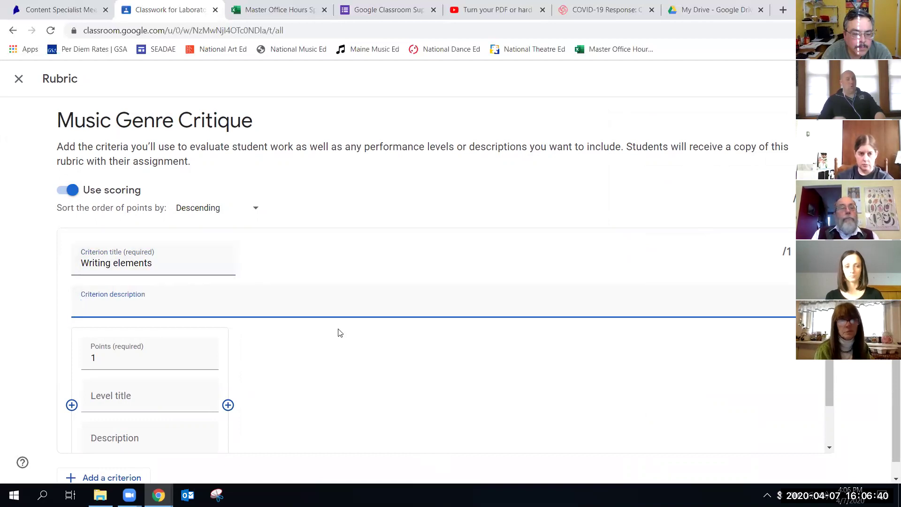
text(Usual writing conventions)
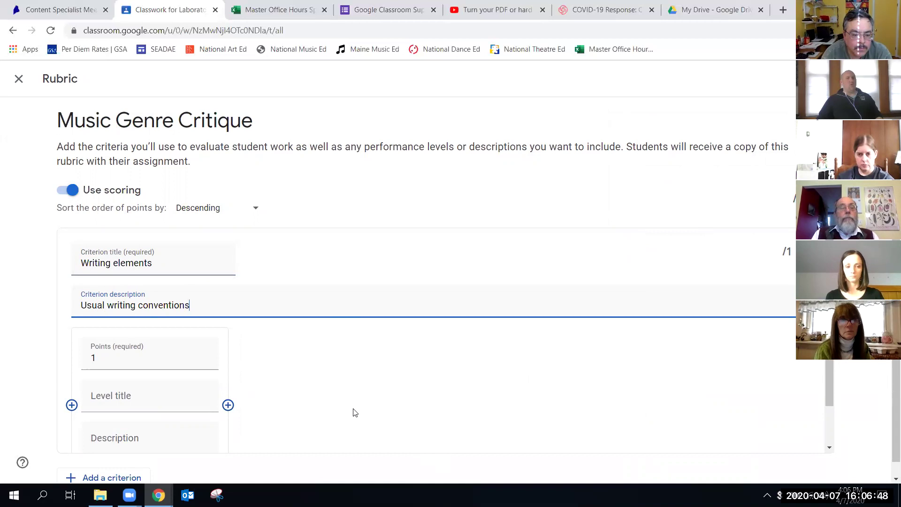
Set the criterion's first performance level to 4 points and title it "Exceeds Standard".
scroll(345, 417, down, 1)
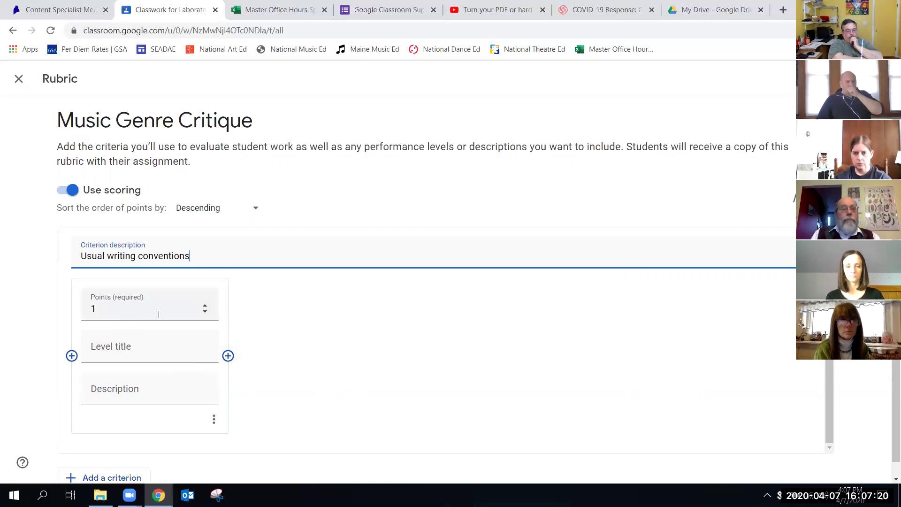
click(204, 304)
click(205, 304)
click(205, 304)
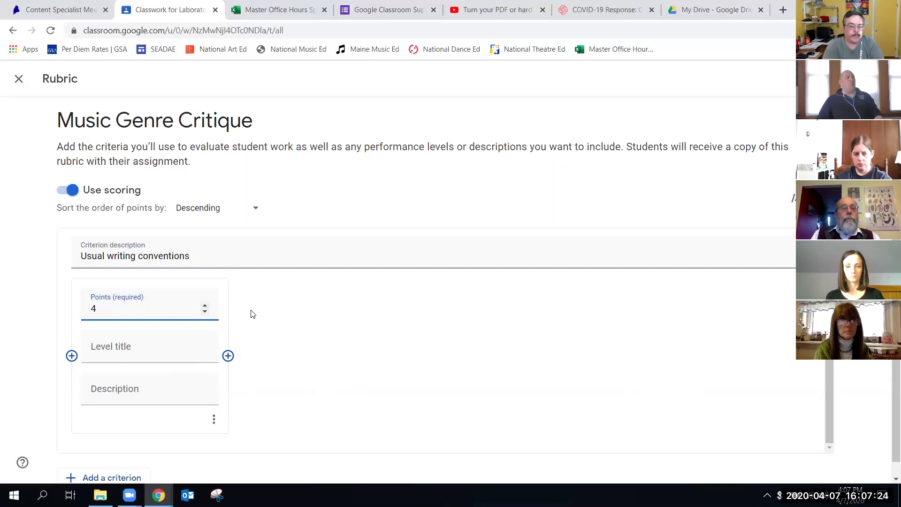
click(124, 356)
text(Exceeds Stana)
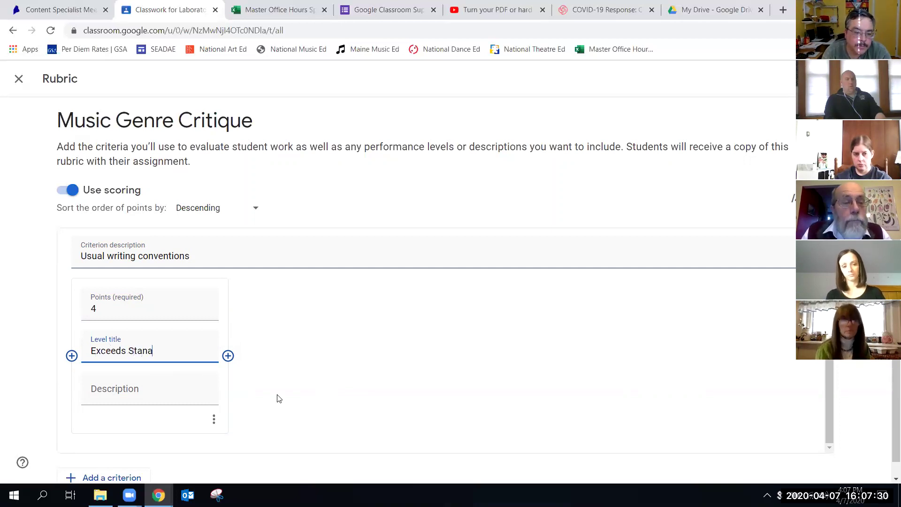
key(BackSpace)
text(dard)
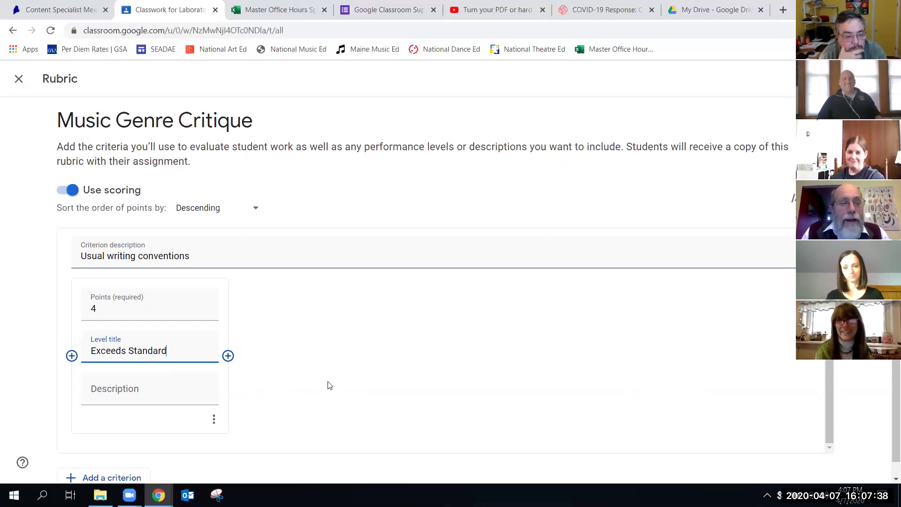
Add a second performance level to the "Writing elements" criterion, worth 3 points and titled "Meets Standard".
click(146, 389)
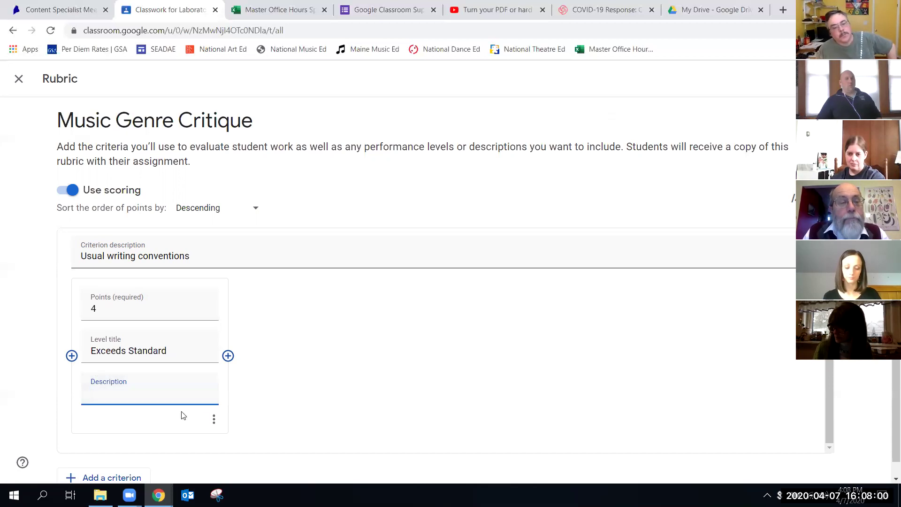
click(228, 356)
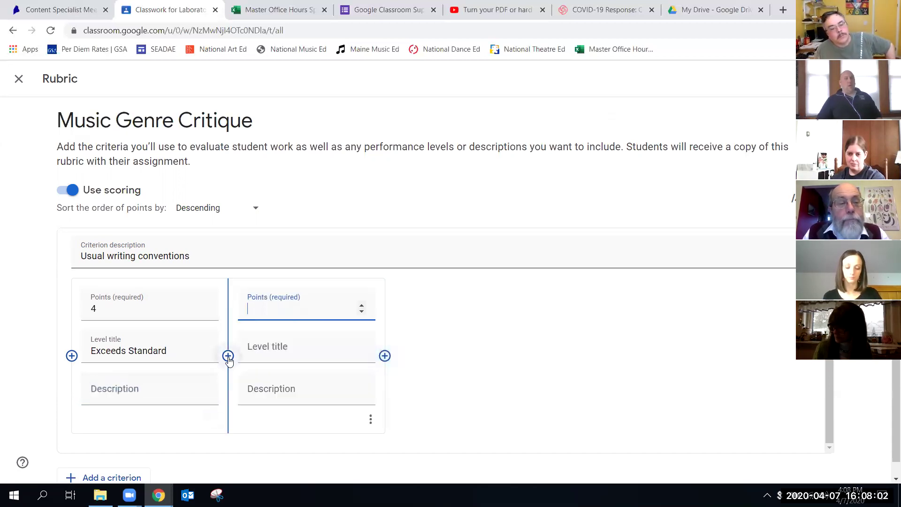
click(361, 306)
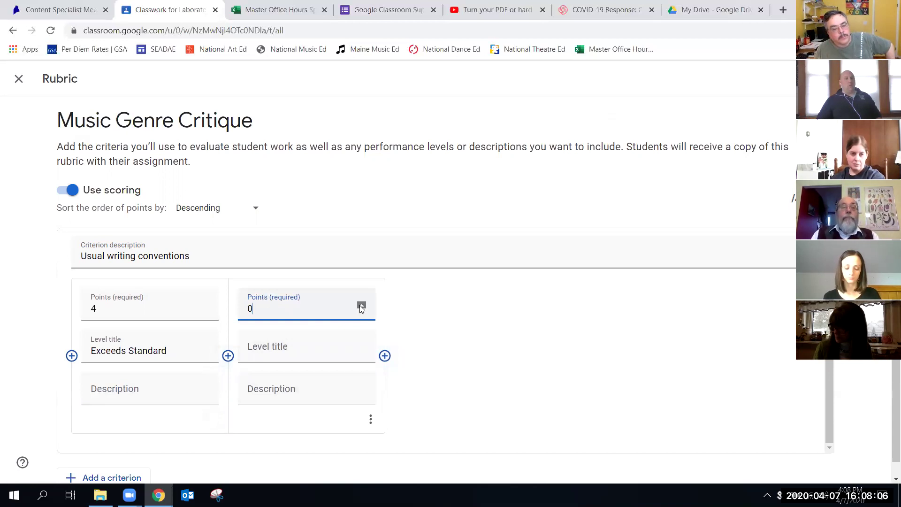
click(361, 312)
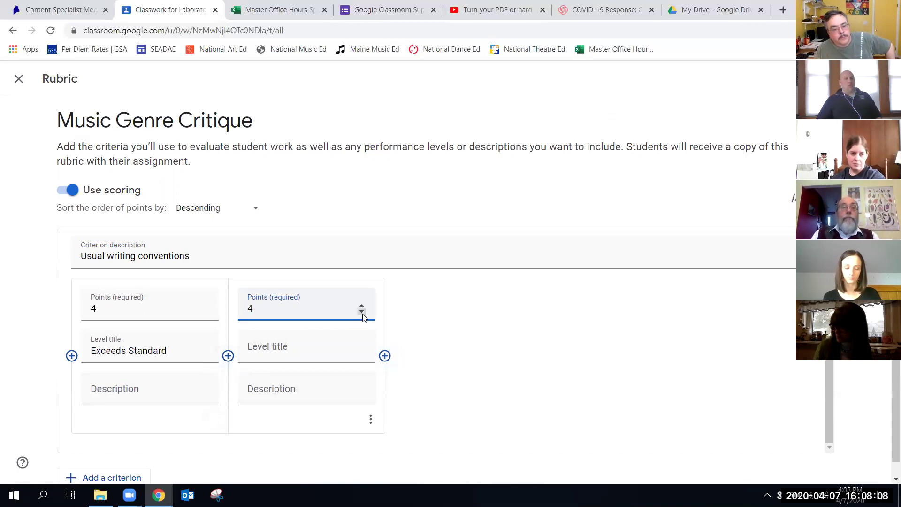
click(281, 347)
text(M)
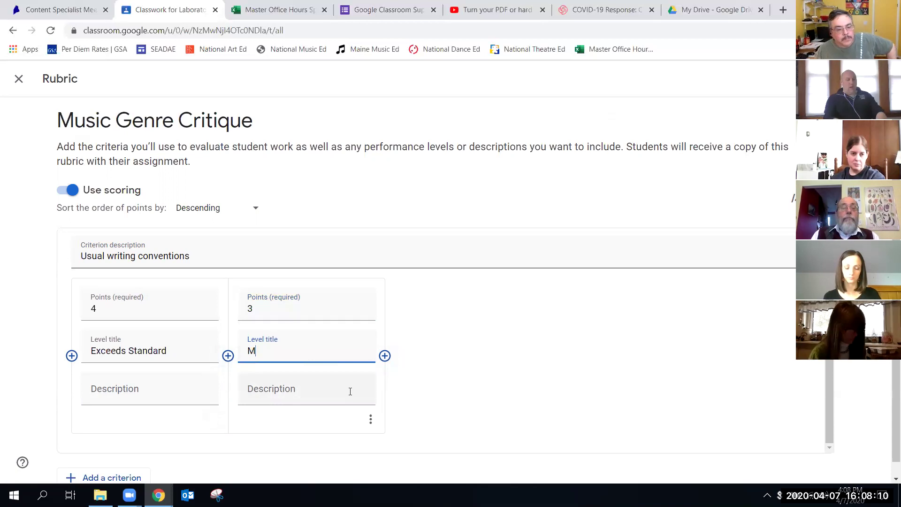
text(eets Standard)
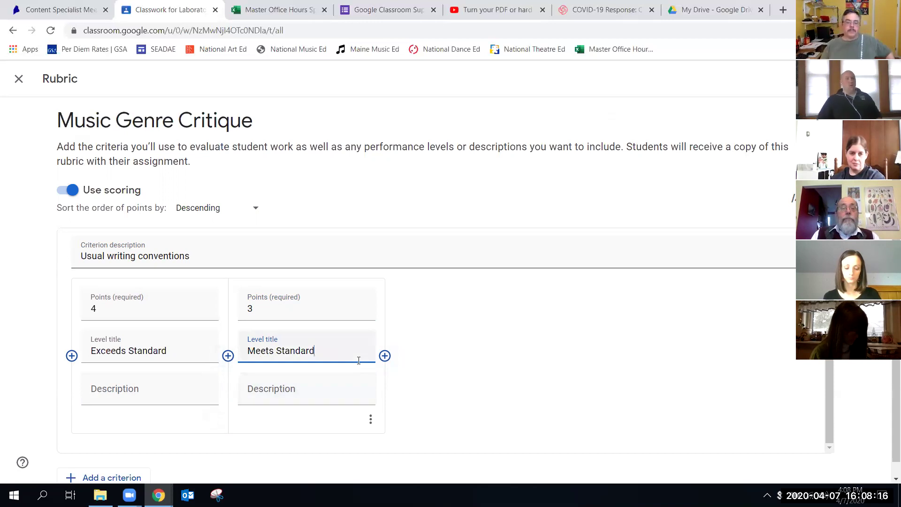
click(297, 379)
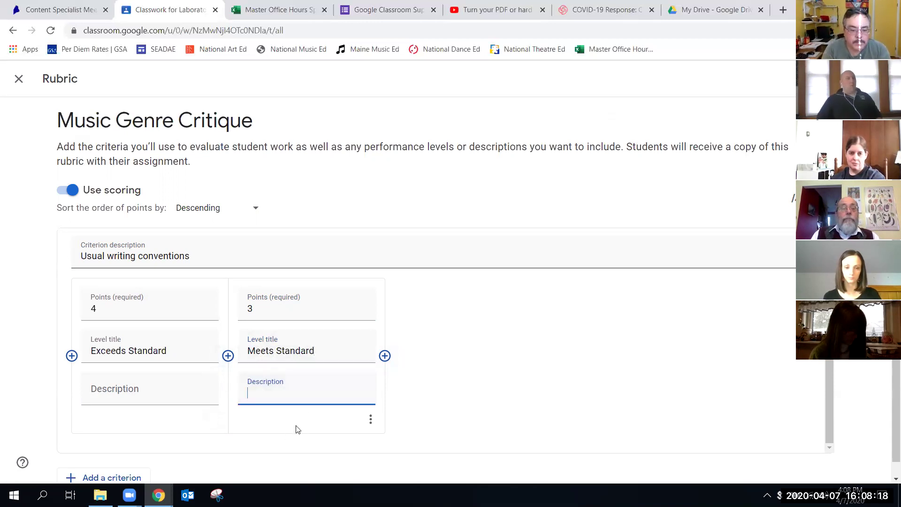
Describe the "Exceeds Standard" level as "Perfect - no errors at all" and the "Meets Standard" level as "A few minor errors".
click(170, 393)
text(Per)
key(BackSpace)
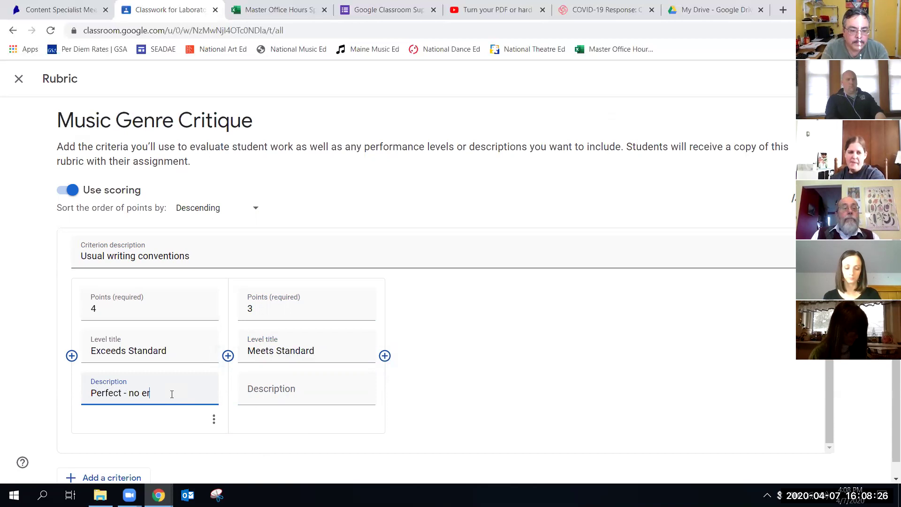
text(rfect - no errors at all)
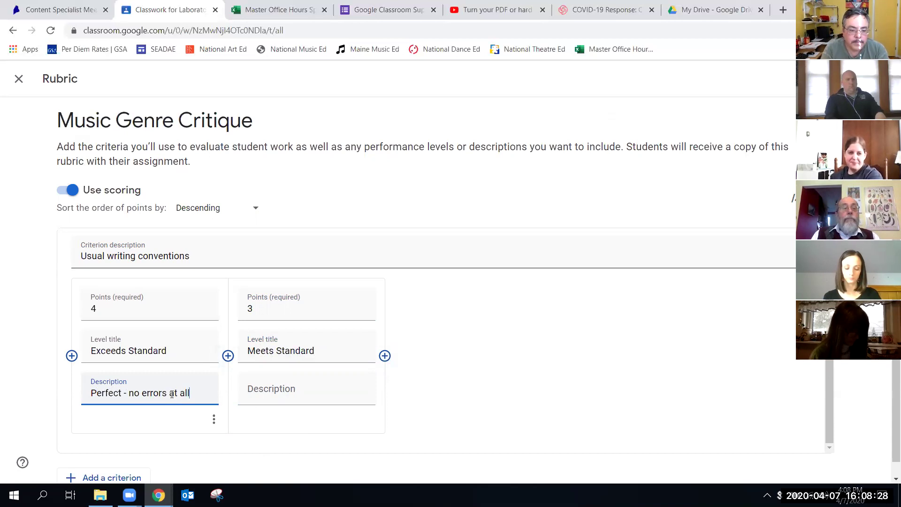
click(268, 397)
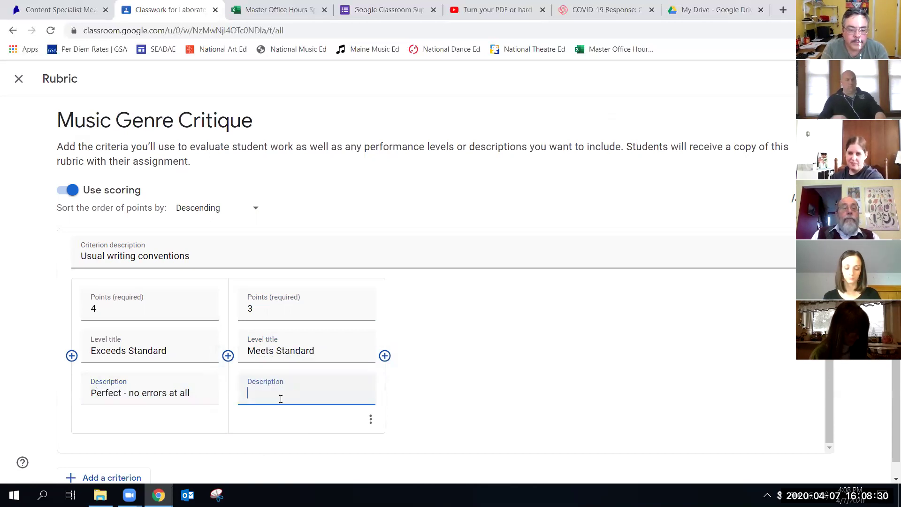
text(A few minor errors)
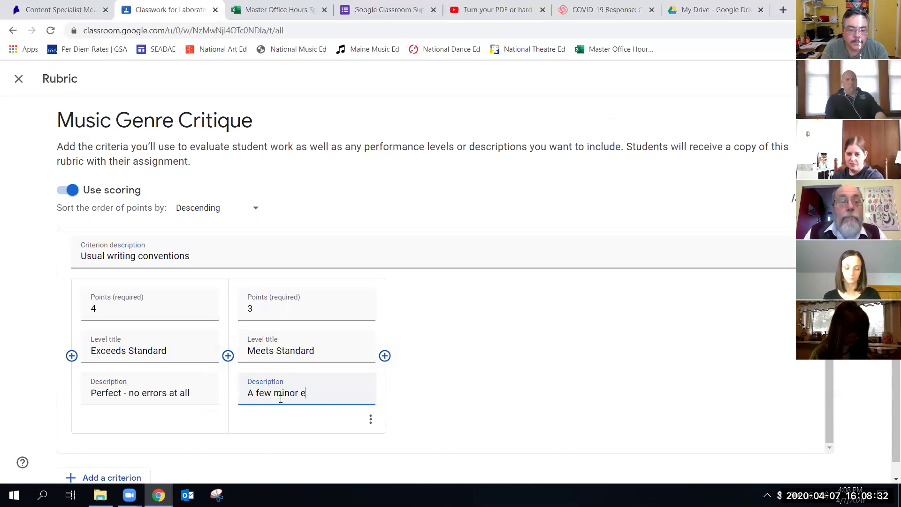
Add a third performance level worth 2 points and title it "Partially Meets Standard".
click(385, 355)
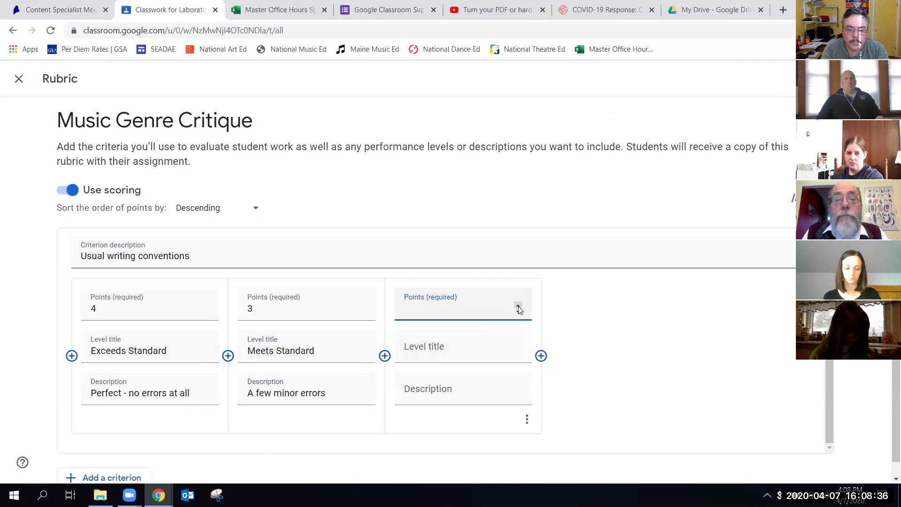
click(453, 346)
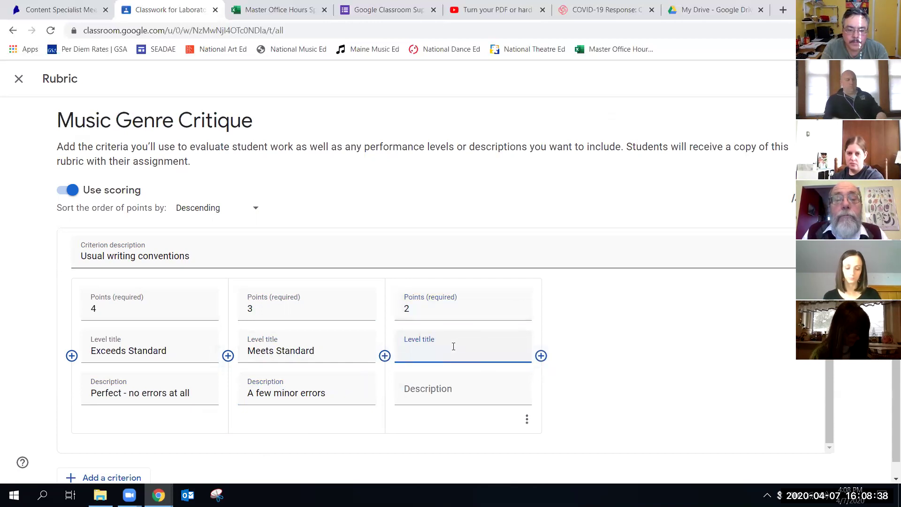
text(Partially )
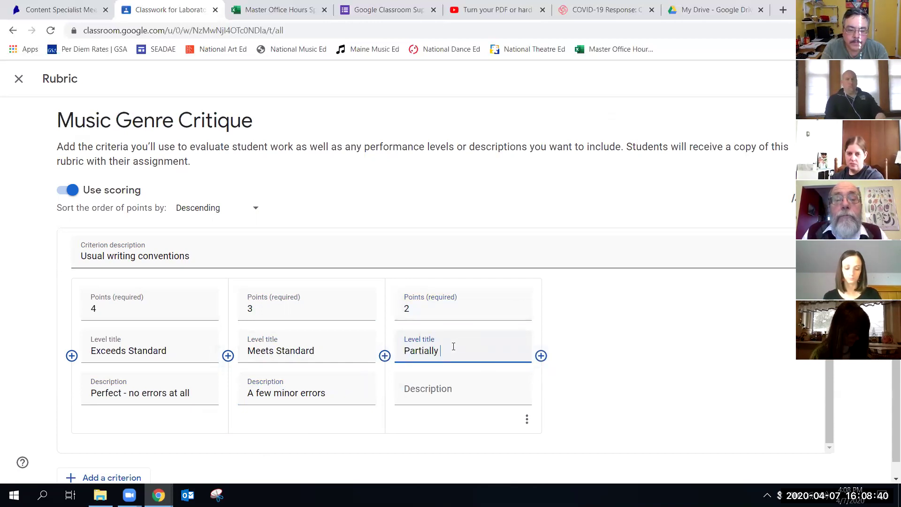
text(Meets Standard)
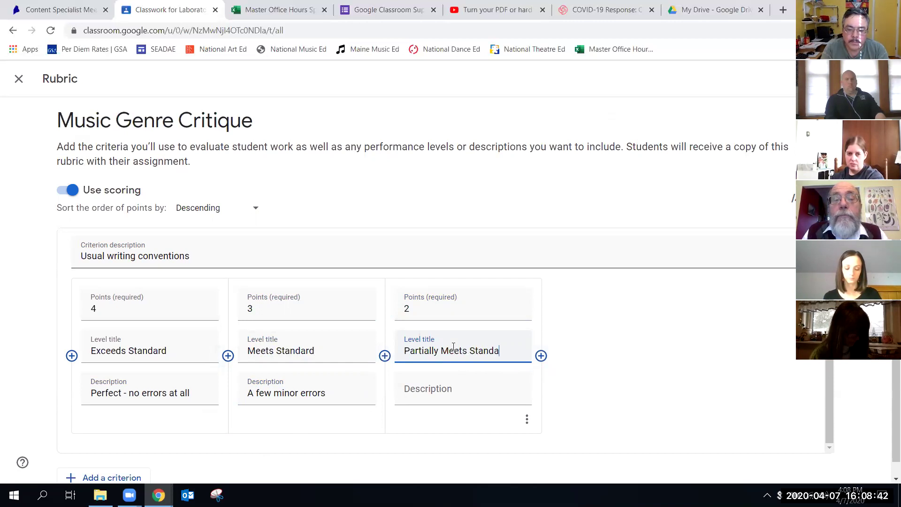
Describe the "Partially Meets Standard" level as "Several Mistakes".
click(458, 394)
text(Several )
text(Mus)
key(BackSpace)
key(BackSpace)
text(istakes)
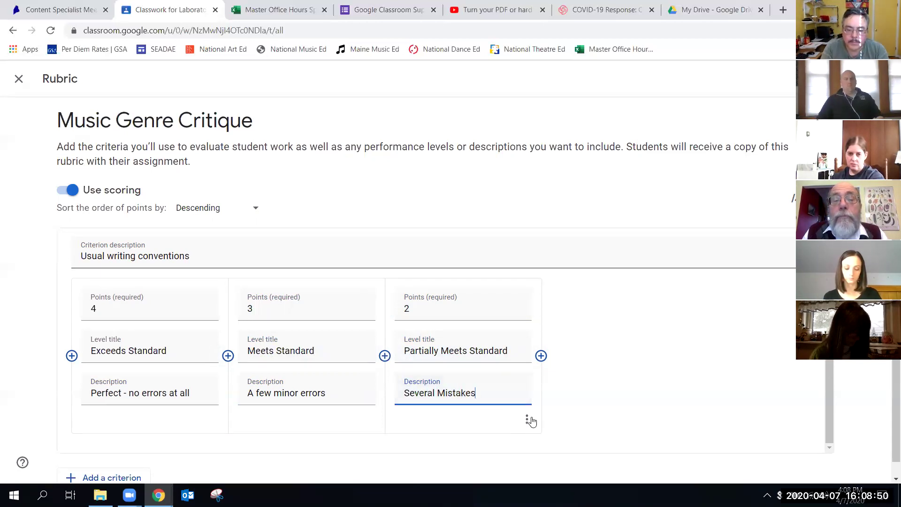
Review the "Writing elements" criterion with its performance levels and save the rubric to the assignment.
scroll(623, 376, down, 1)
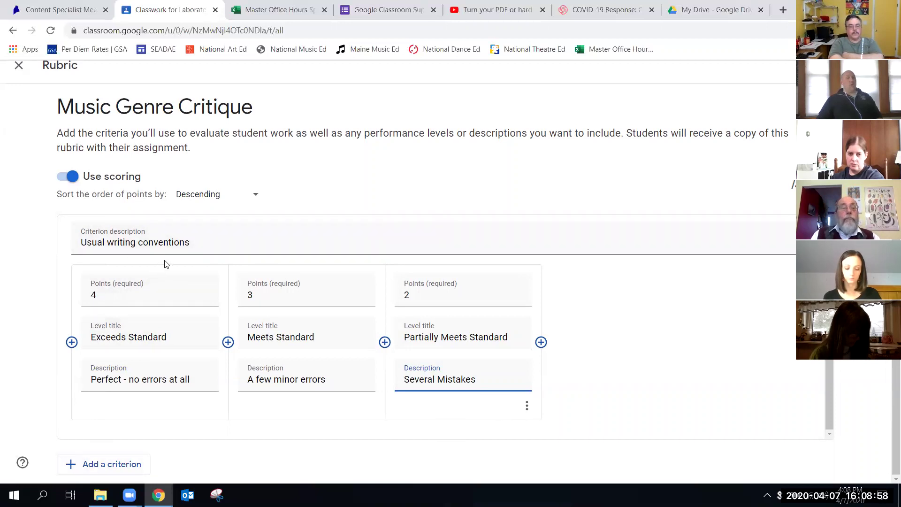
scroll(187, 276, up, 1)
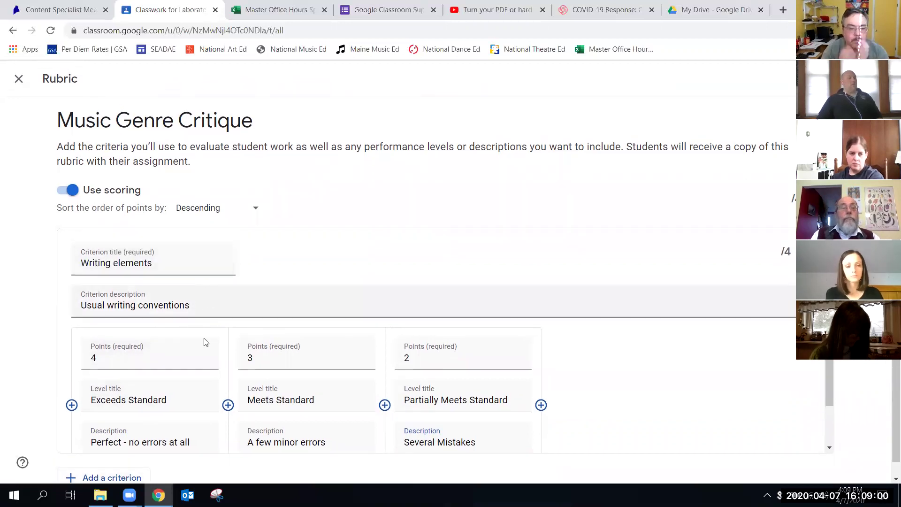
scroll(190, 424, down, 1)
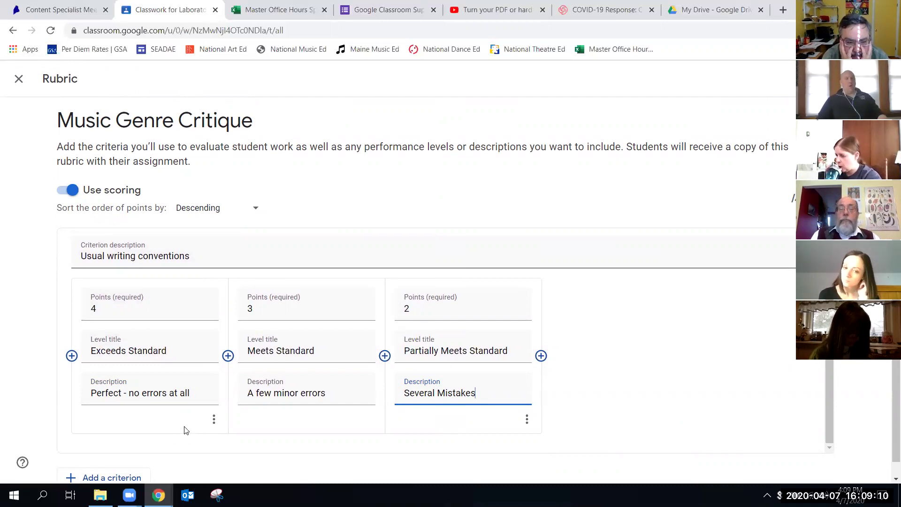
scroll(185, 427, down, 1)
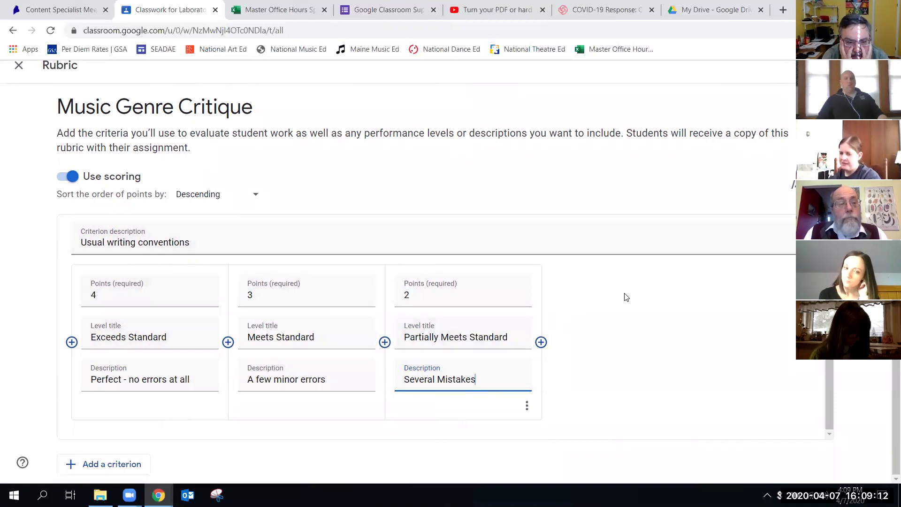
scroll(688, 296, up, 1)
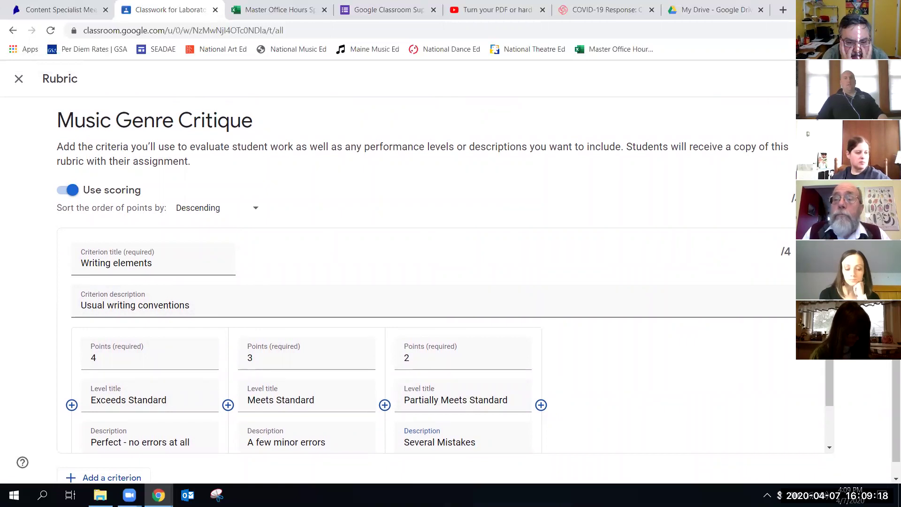
click(858, 78)
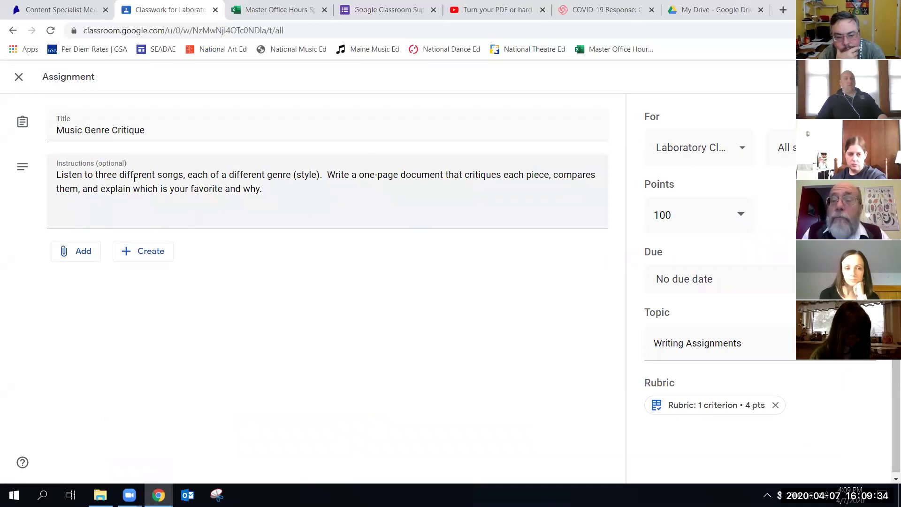
Set the "Music Genre Critique" assignment's total to 4 points and assign it to the class.
click(740, 216)
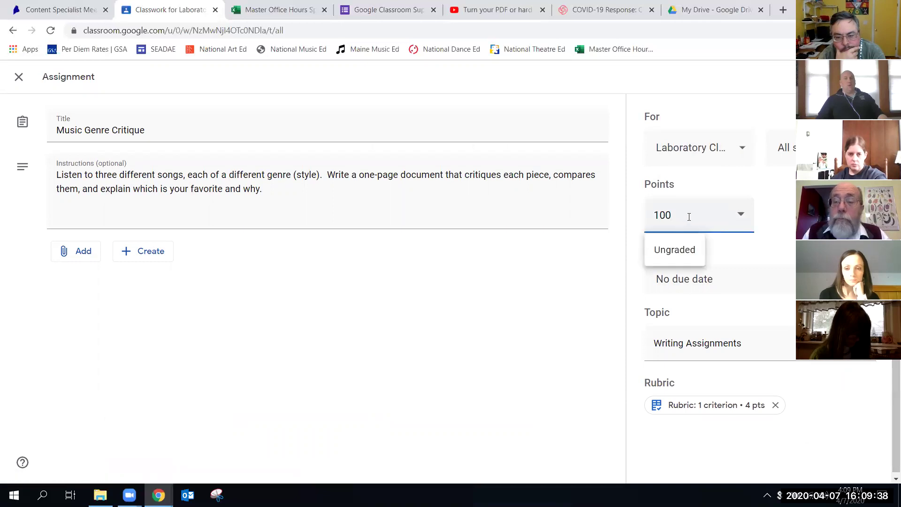
key(BackSpace)
text(4)
click(785, 216)
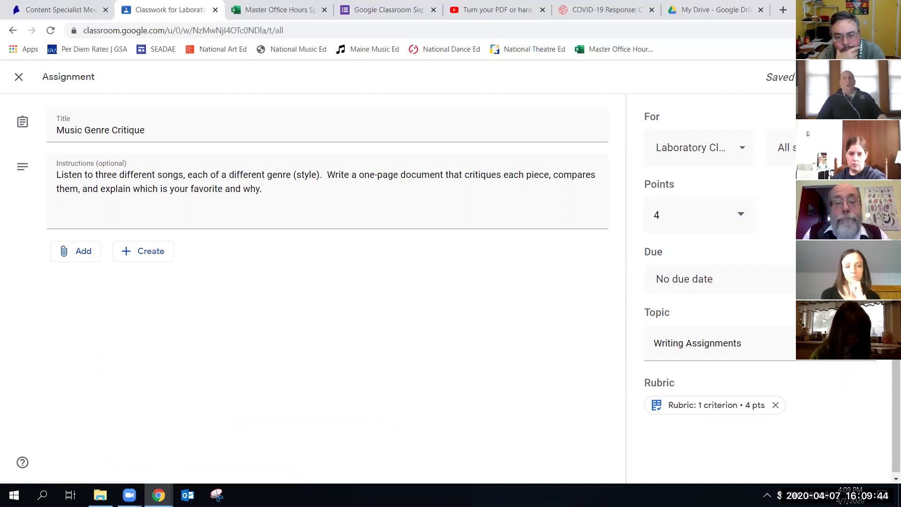
click(829, 77)
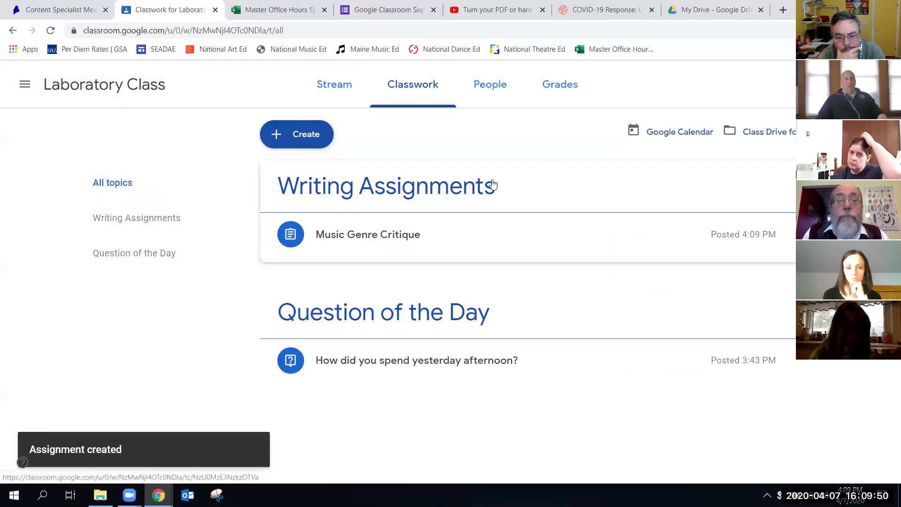
View the classwork filtered by the "Question of the Day" and "Writing Assignments" topics, and return to all topics.
click(132, 187)
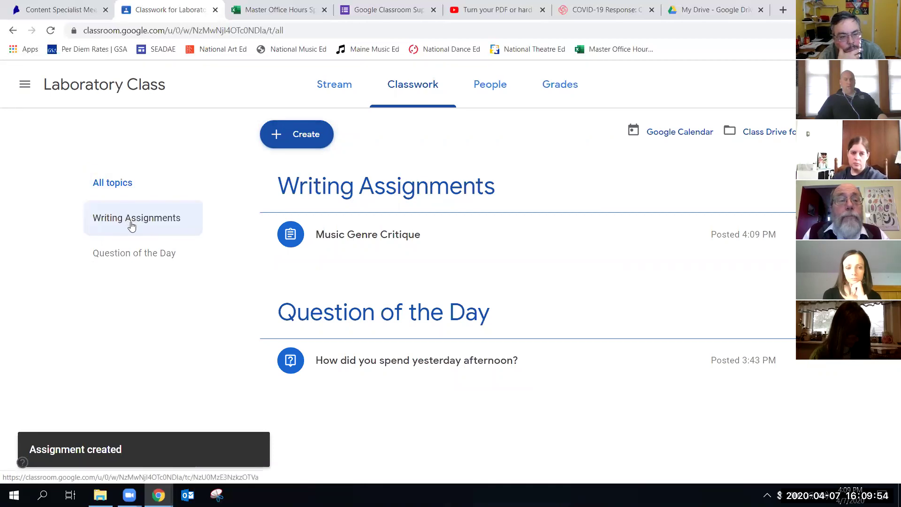
click(152, 258)
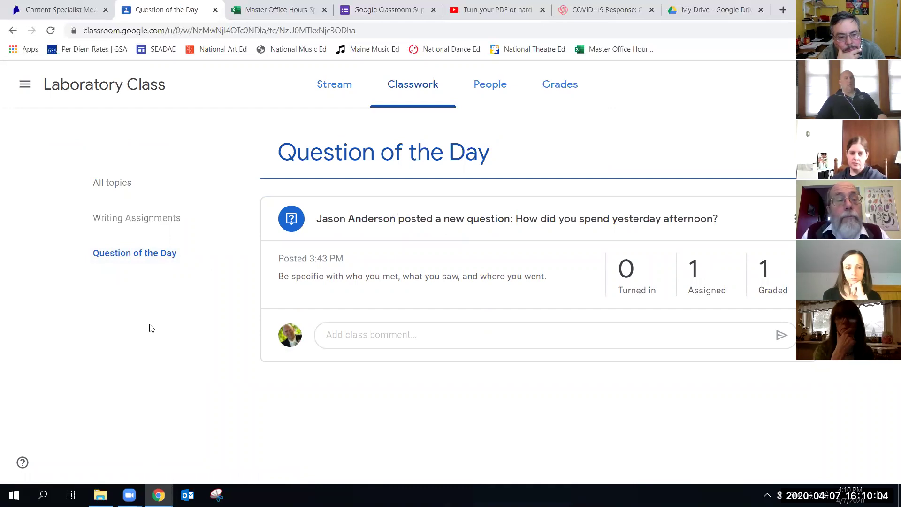
click(121, 219)
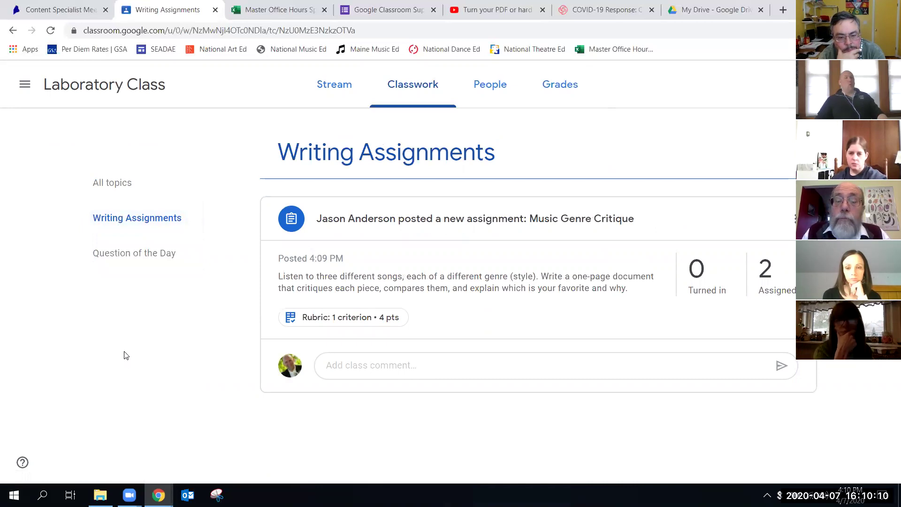
click(130, 267)
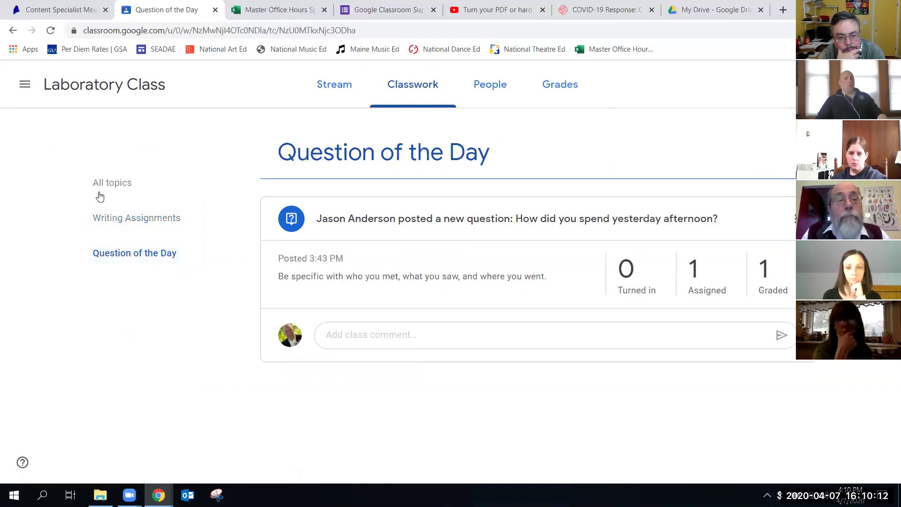
click(116, 184)
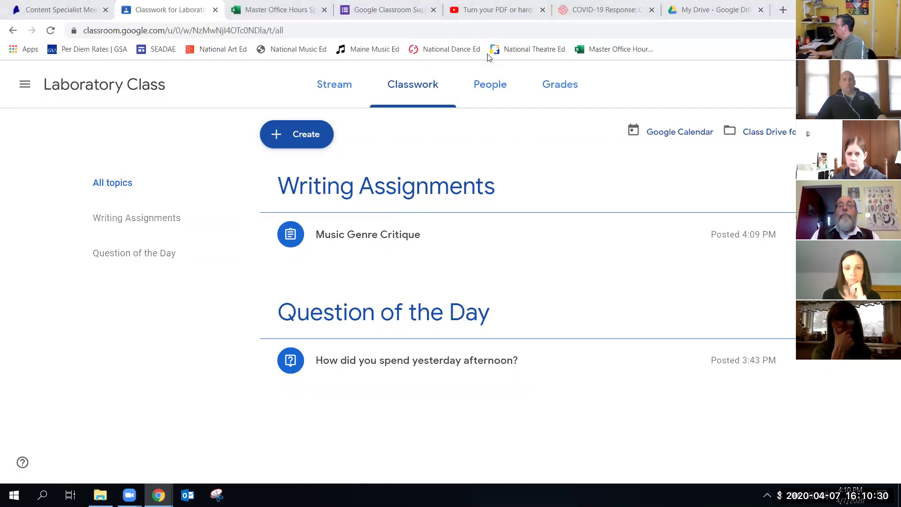
Switch to the student's view of Laboratory Class, open "Music Genre Critique" from the class stream, and expand and collapse its "Writing elements" rubric criterion.
click(698, 410)
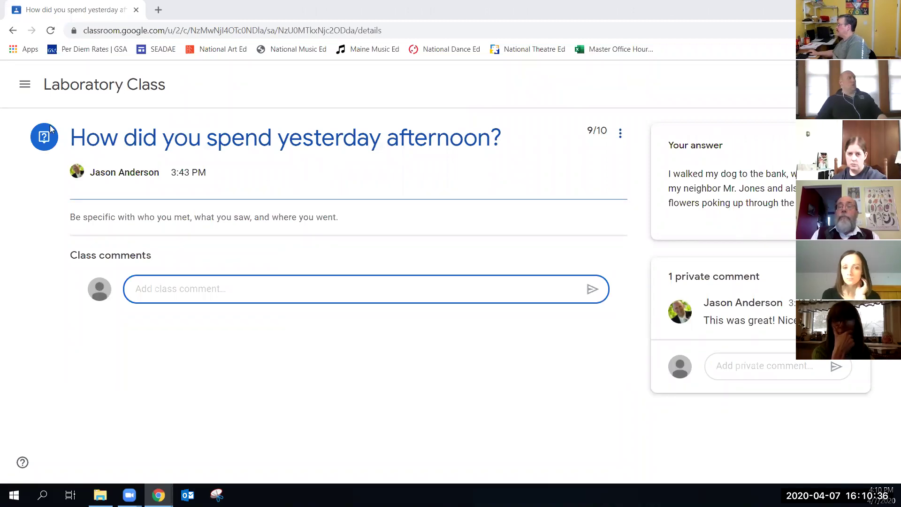
click(94, 89)
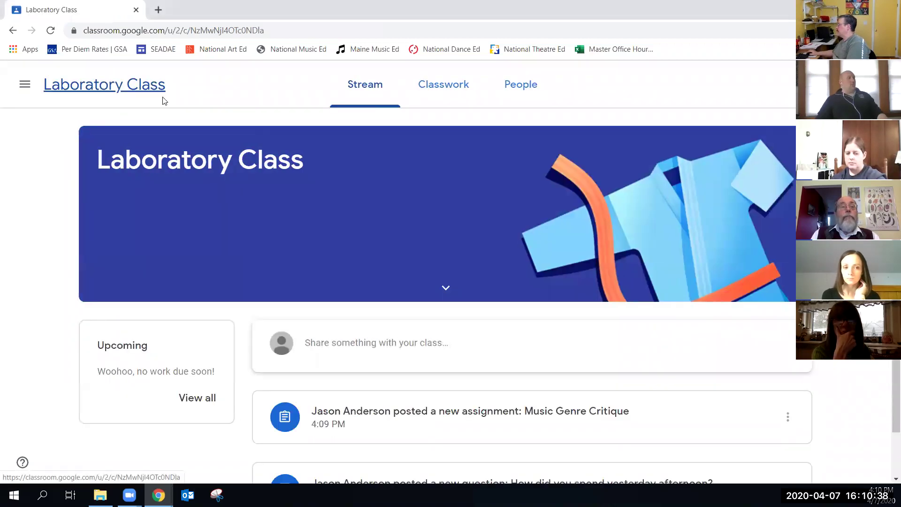
scroll(521, 442, down, 1)
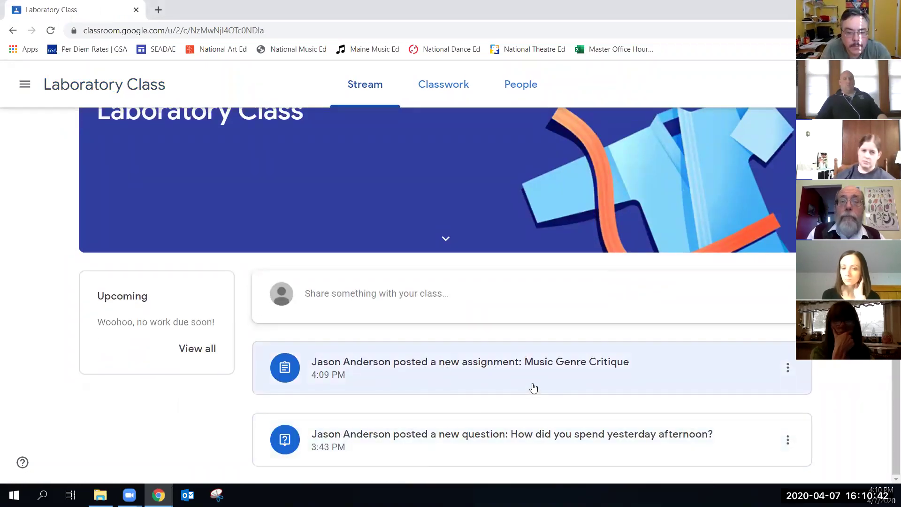
click(499, 370)
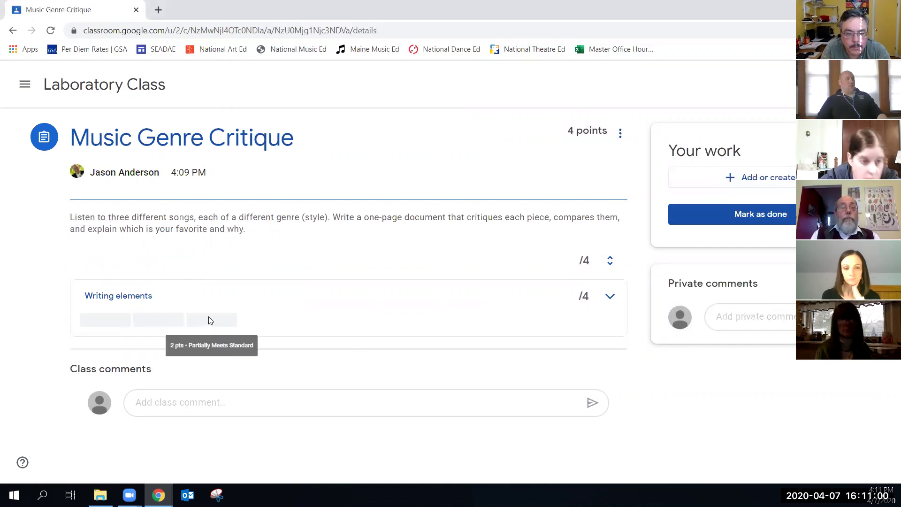
click(609, 296)
click(608, 298)
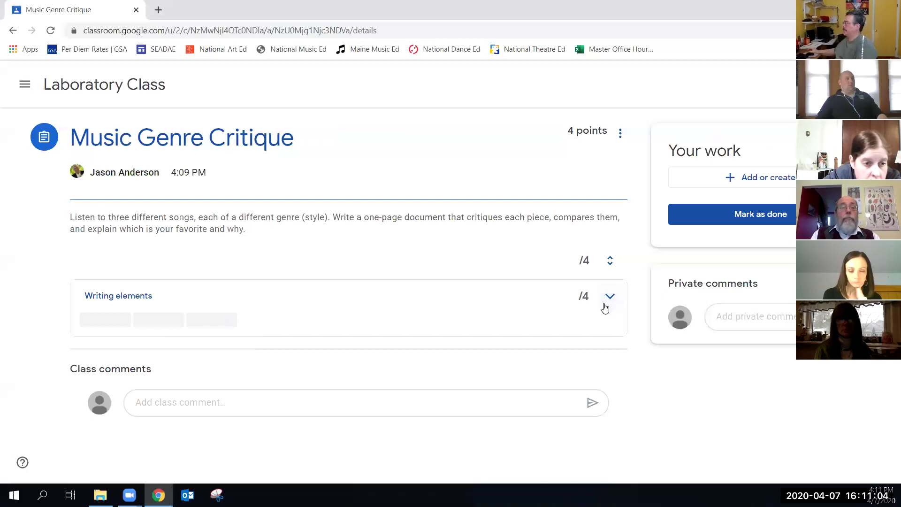
Review the "Writing elements" performance levels once more and check the options for adding or creating work.
click(611, 298)
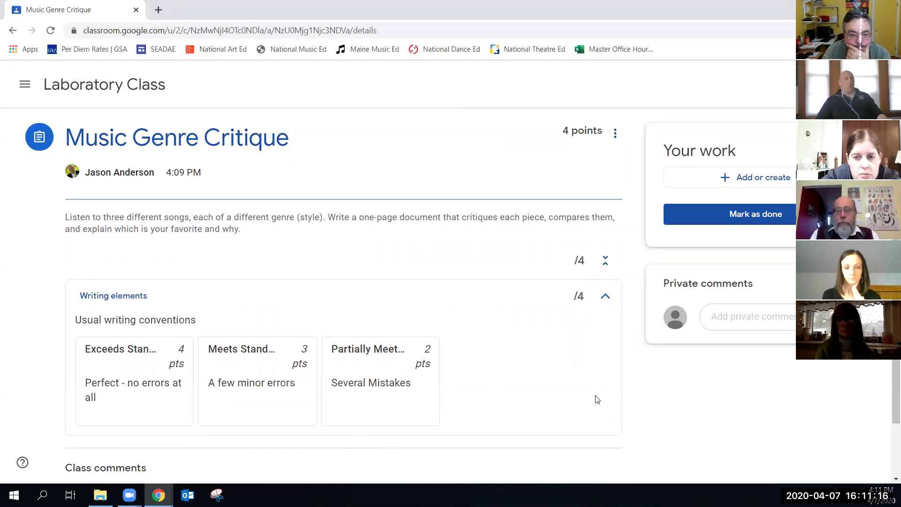
click(605, 302)
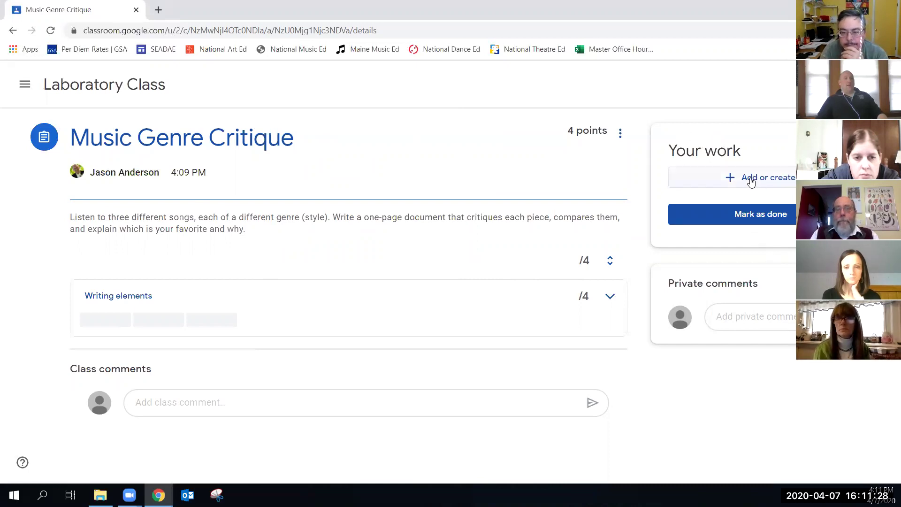
click(751, 181)
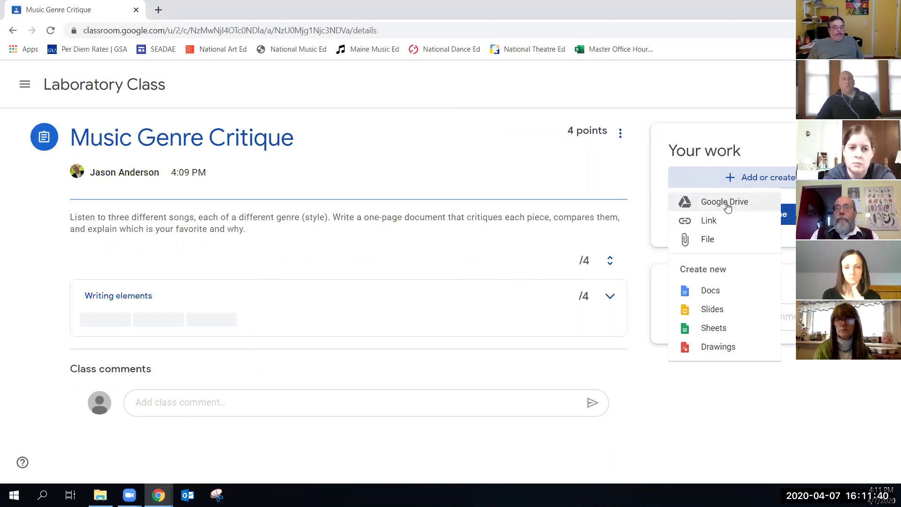
click(524, 154)
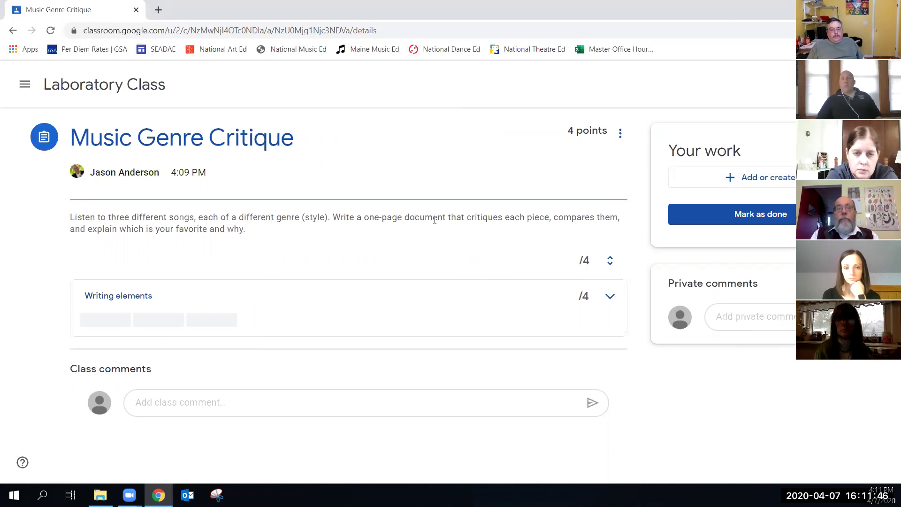
Create a new Google Docs document as the student's work for "Music Genre Critique" and open it.
click(764, 179)
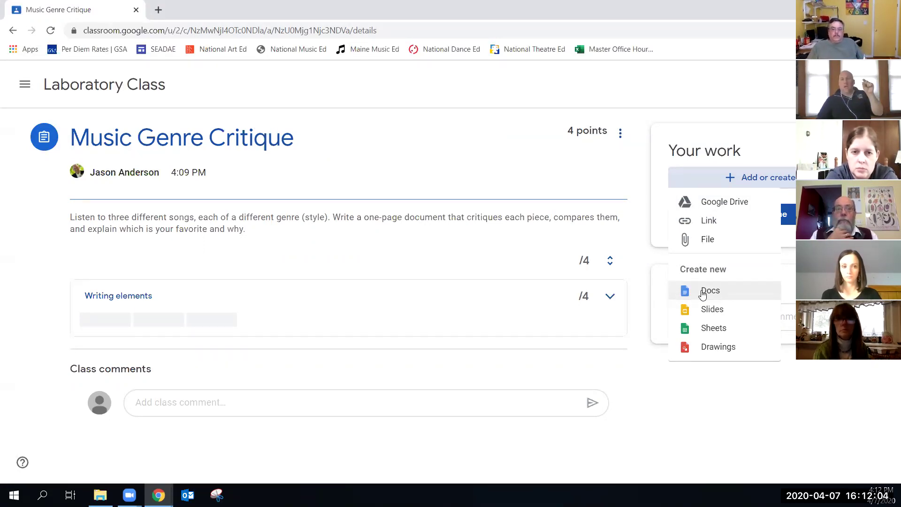
click(702, 291)
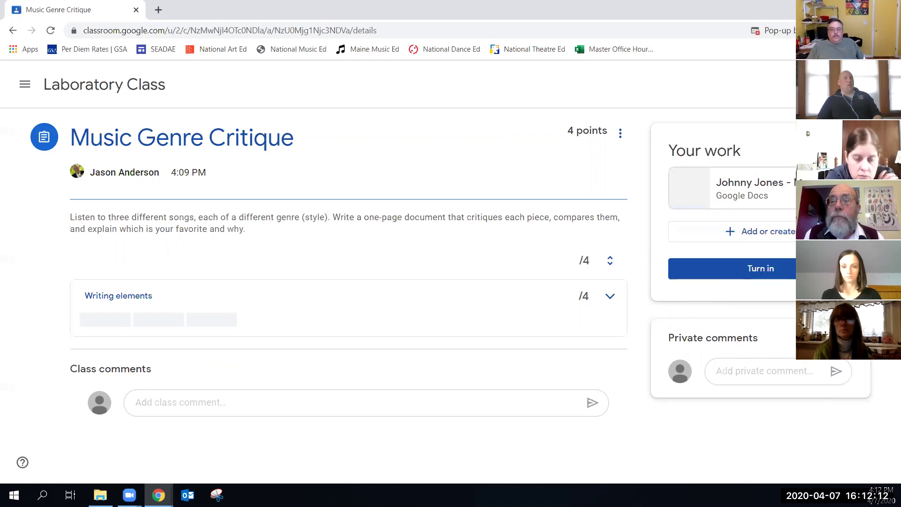
click(755, 185)
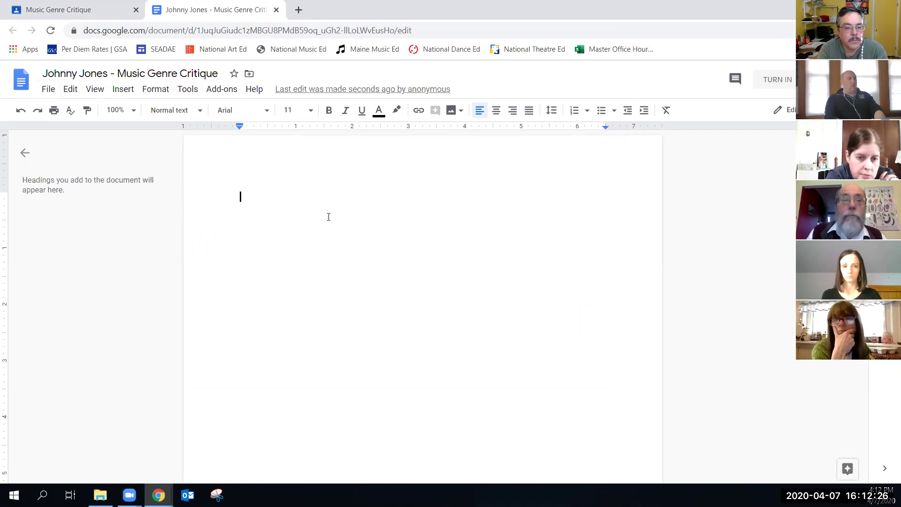
Fill the student's document with three short paragraphs of random placeholder text, separated by blank lines.
text(sklgjlsakgjlskadjglskdajlsdagj)
key(Return)
key(Return)
text(aslkfsladkfjlskadjglsdaj)
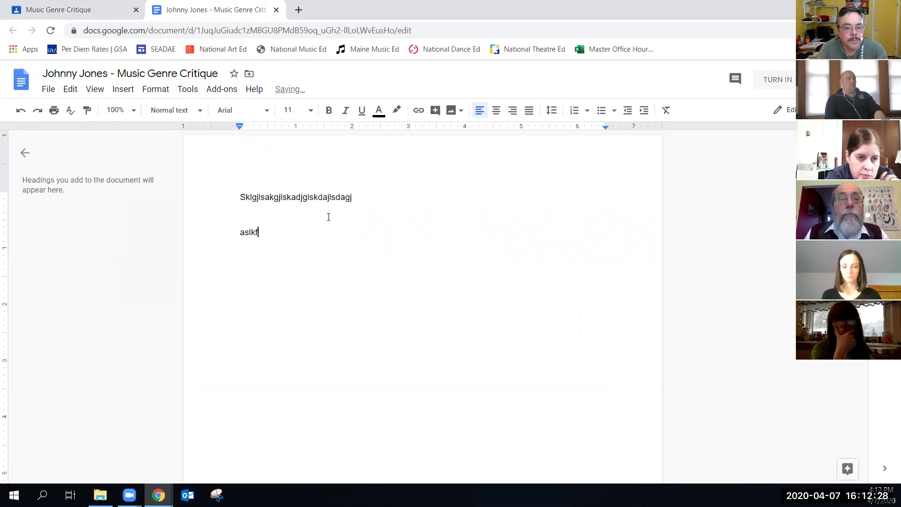
key(Return)
key(Return)
text(sadlfhsadkljhskldhglksdhgsad)
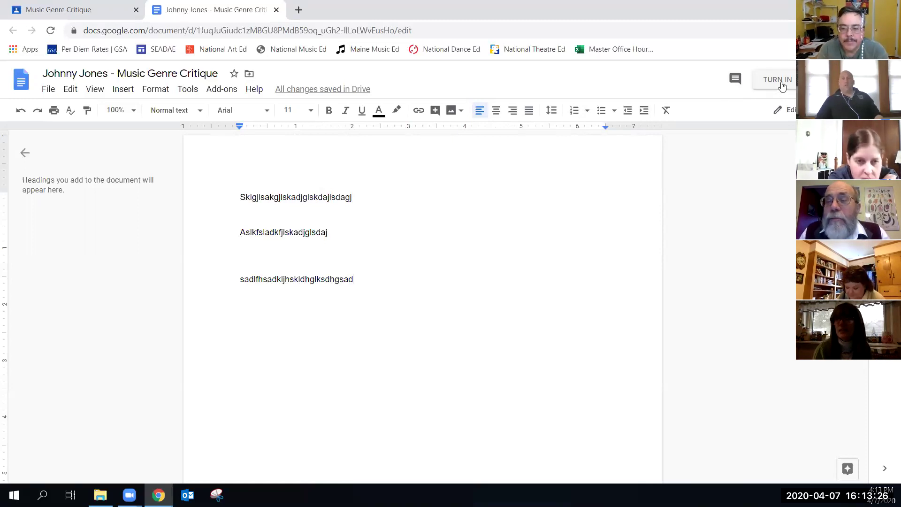
Return to the "Music Genre Critique" assignment page, close the student's document and turn in the attached work.
click(86, 7)
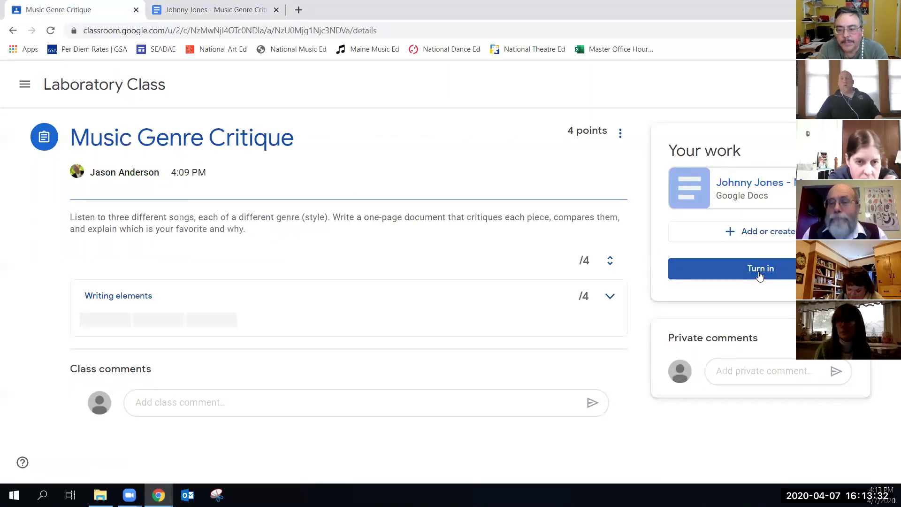
click(224, 13)
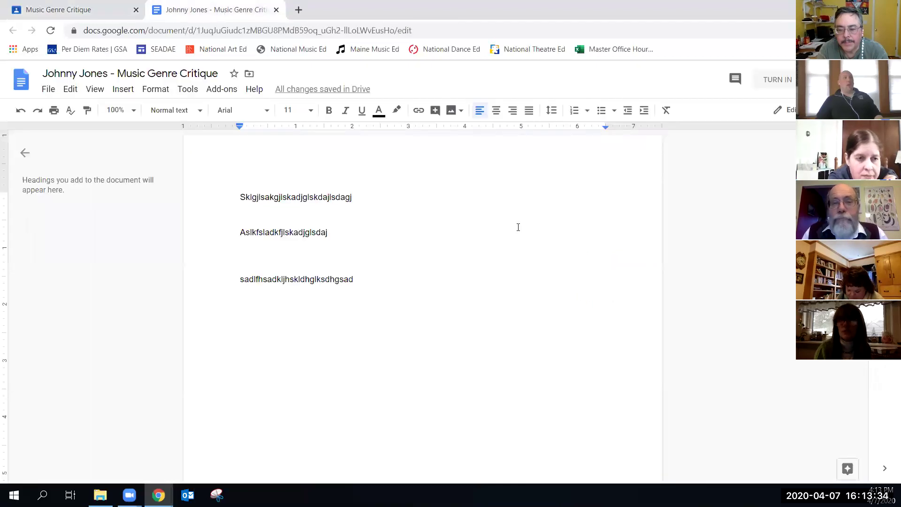
click(52, 10)
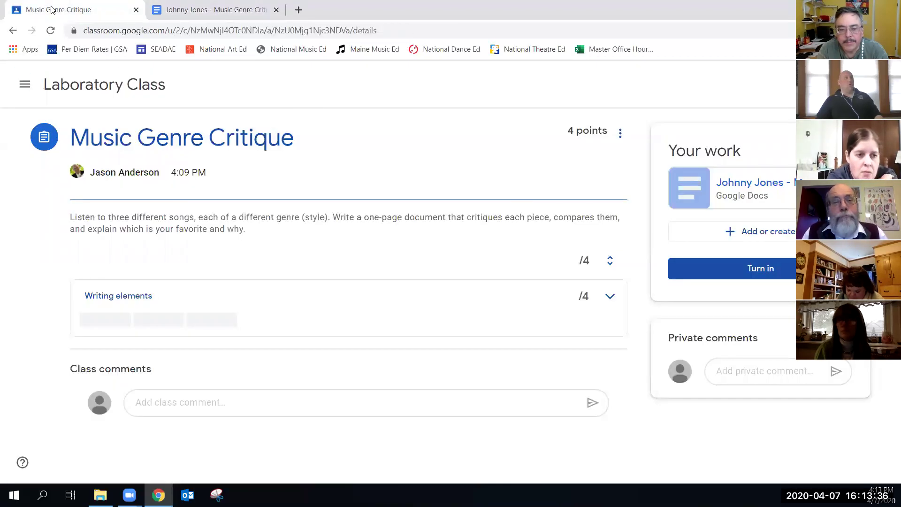
click(188, 12)
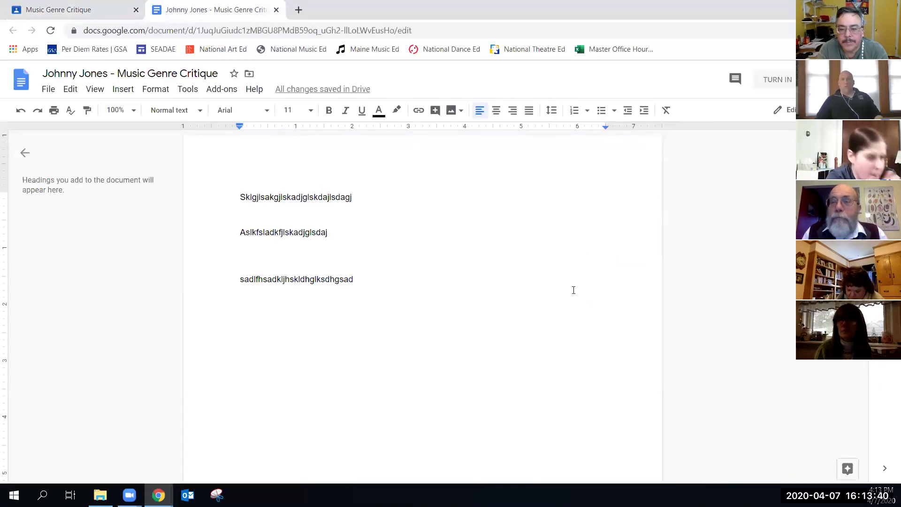
click(74, 9)
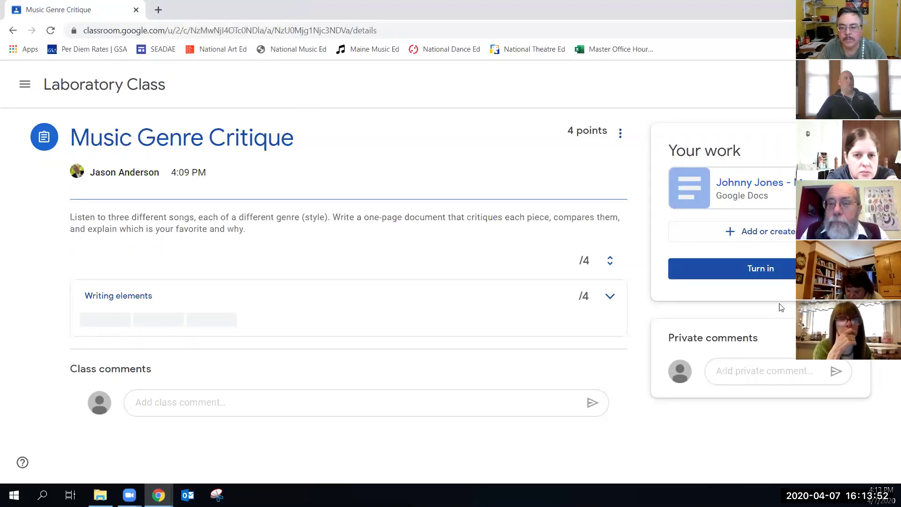
click(766, 267)
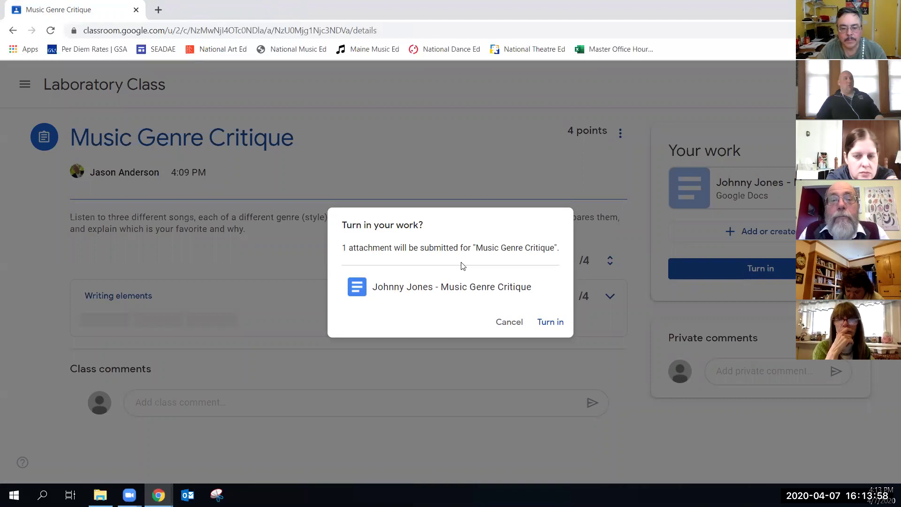
click(556, 323)
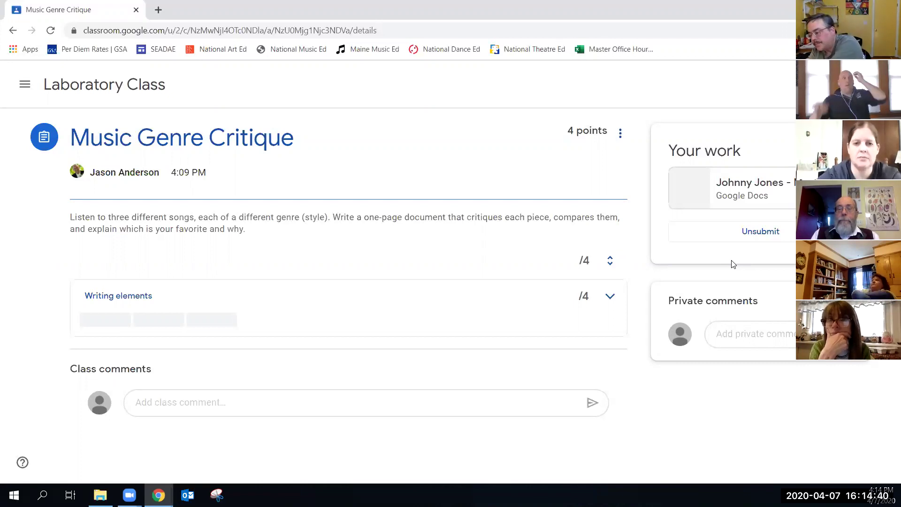
Unsubmit the student's "Music Genre Critique" work and turn it in again.
click(767, 236)
click(547, 304)
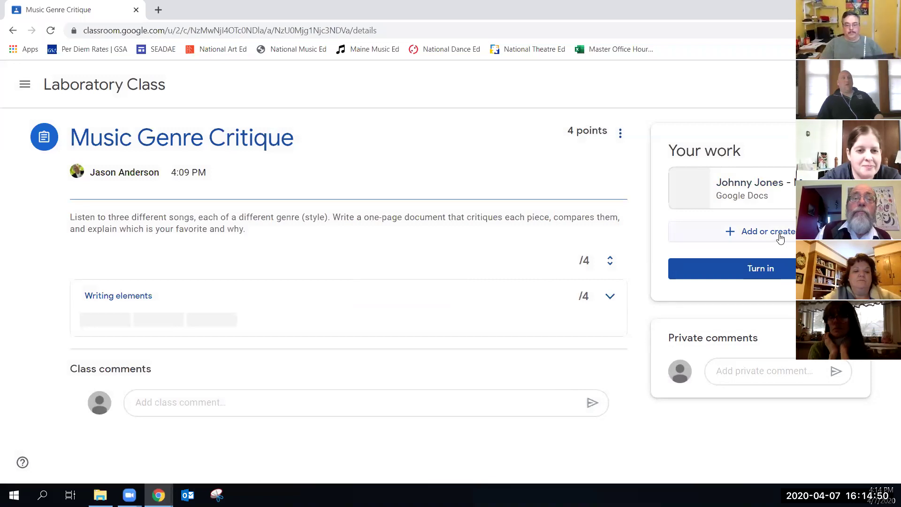
click(753, 269)
click(556, 322)
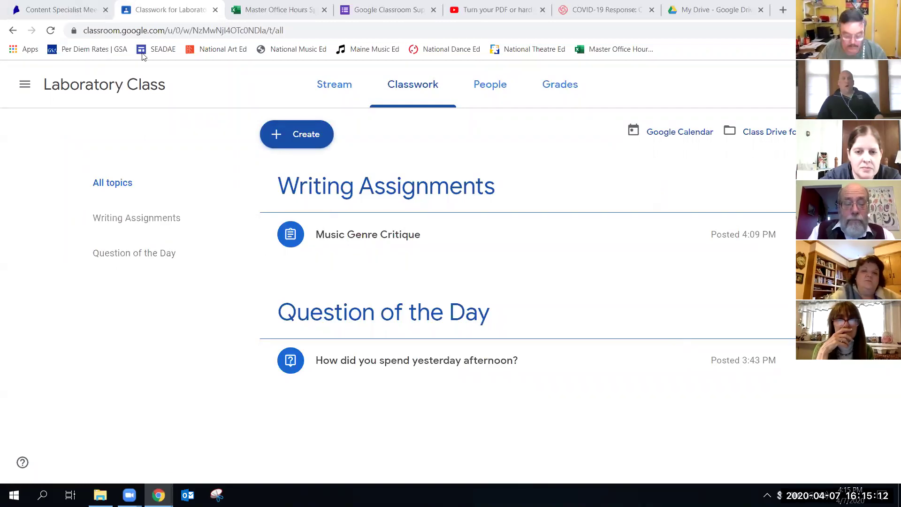
Refresh the classwork in the teacher's view and open the student's turned-in submission for "Music Genre Critique".
click(50, 31)
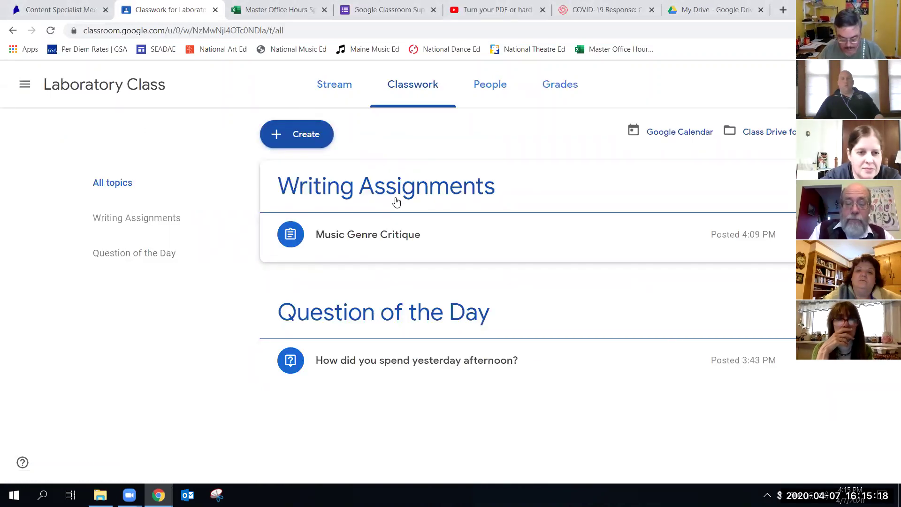
click(389, 237)
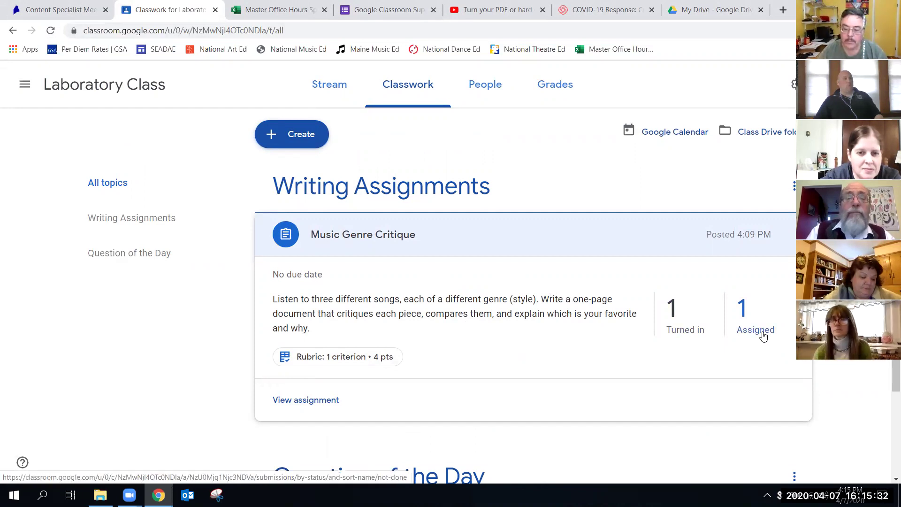
click(673, 314)
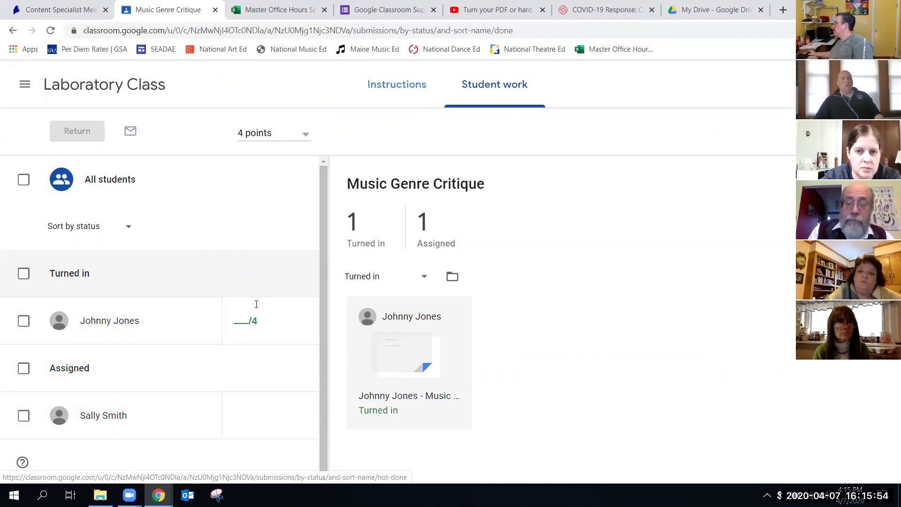
click(119, 320)
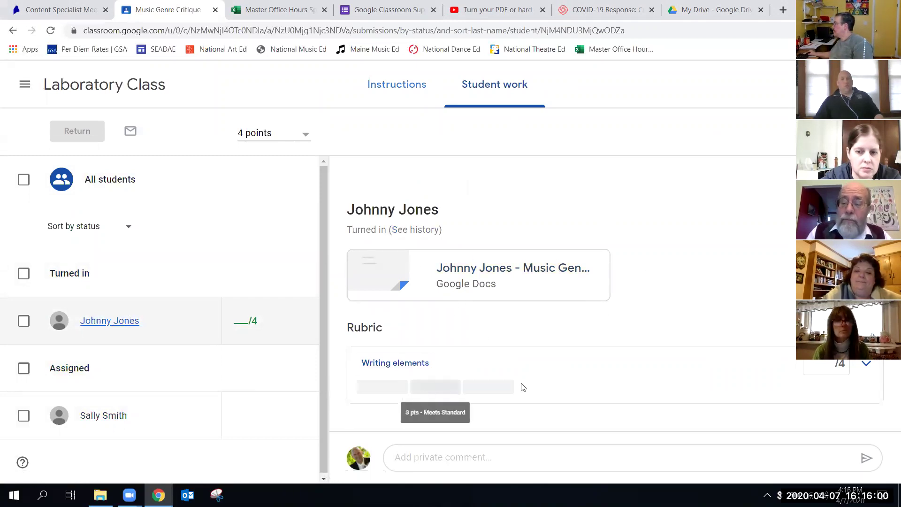
Look over the submission's "Writing elements" performance levels and give the criterion a score of 1.
click(866, 368)
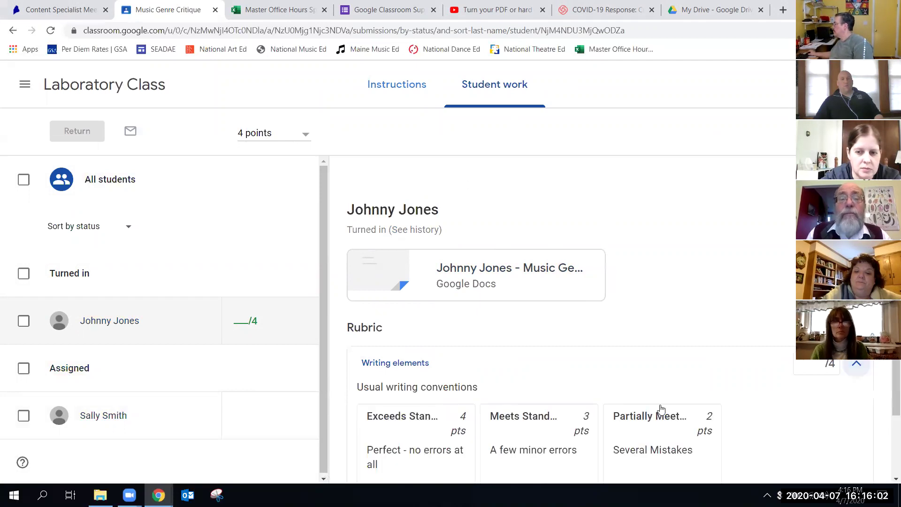
scroll(610, 394, down, 1)
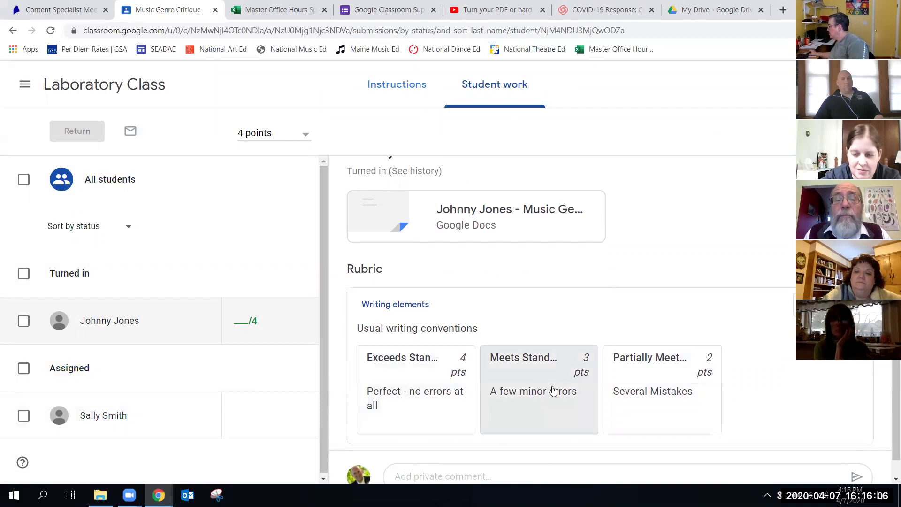
scroll(861, 358, up, 1)
click(861, 364)
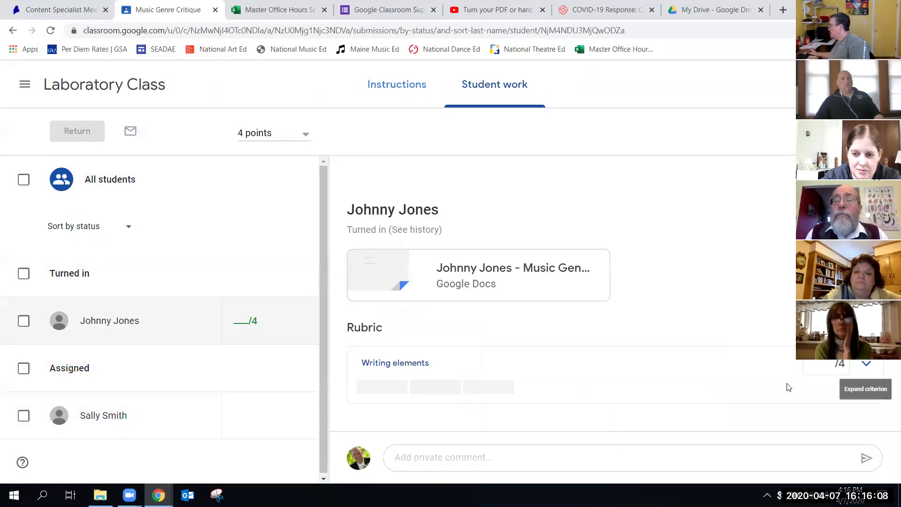
click(818, 363)
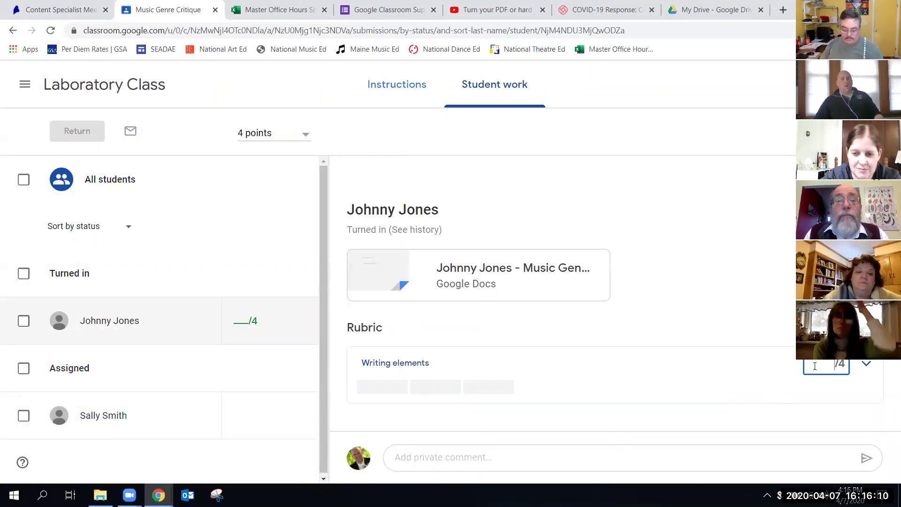
text(1)
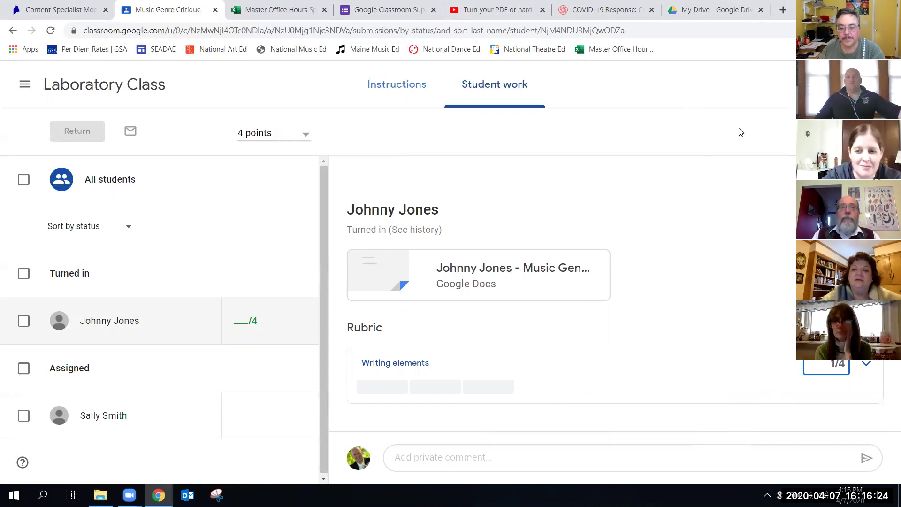
Expand the "Writing elements" criterion and rate it at the 3-point, 4-point and finally the 2-point "Several Mistakes" level.
click(869, 370)
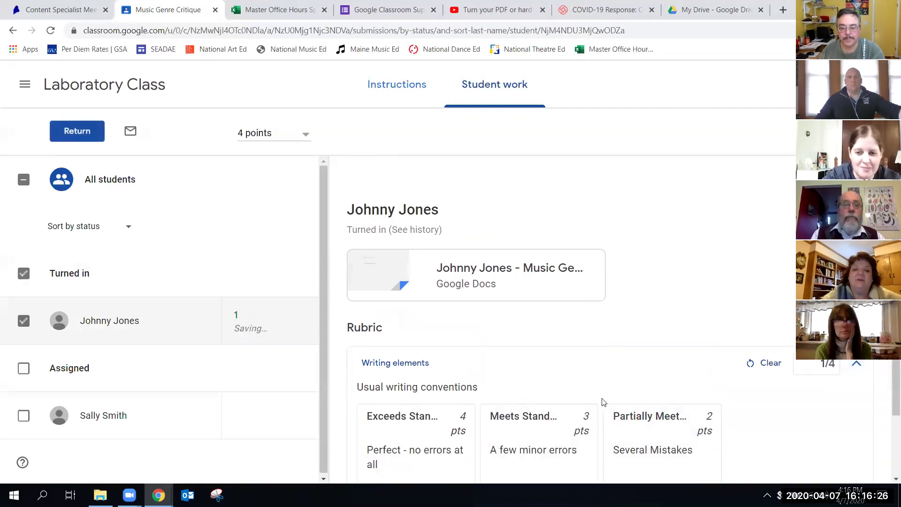
scroll(603, 402, down, 2)
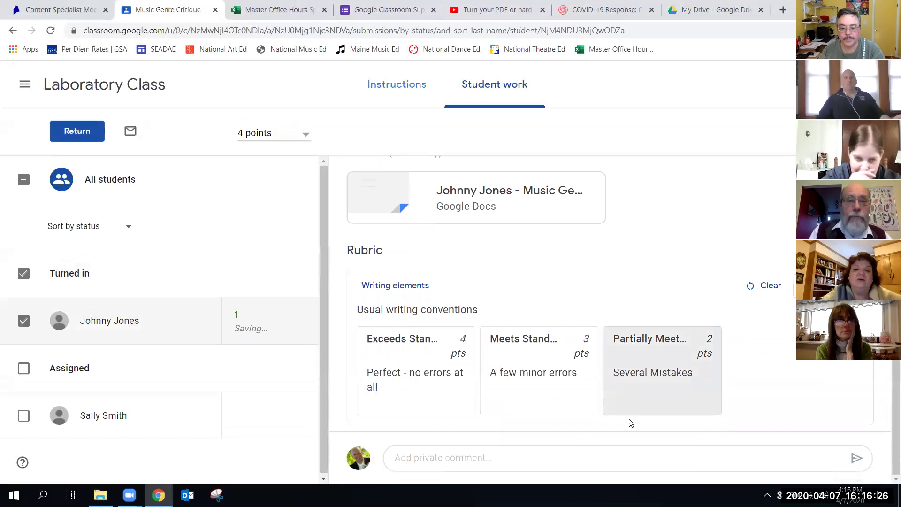
click(533, 350)
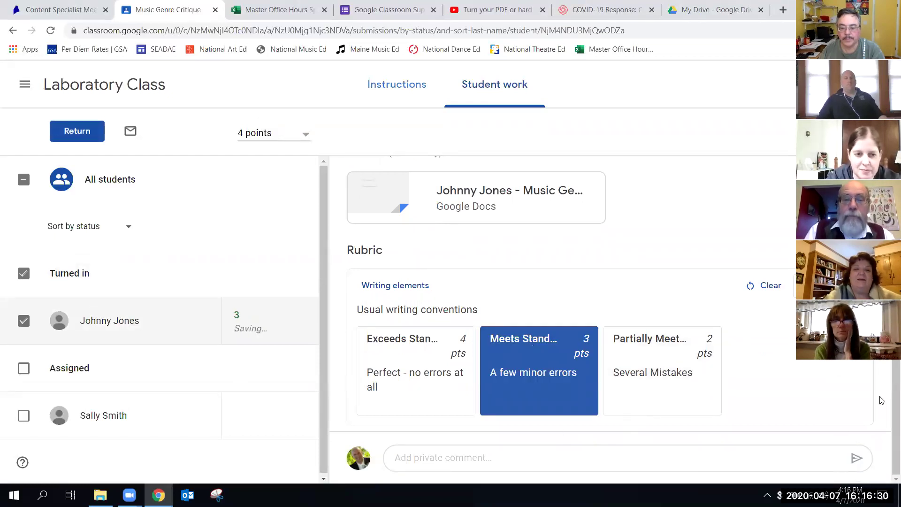
click(427, 377)
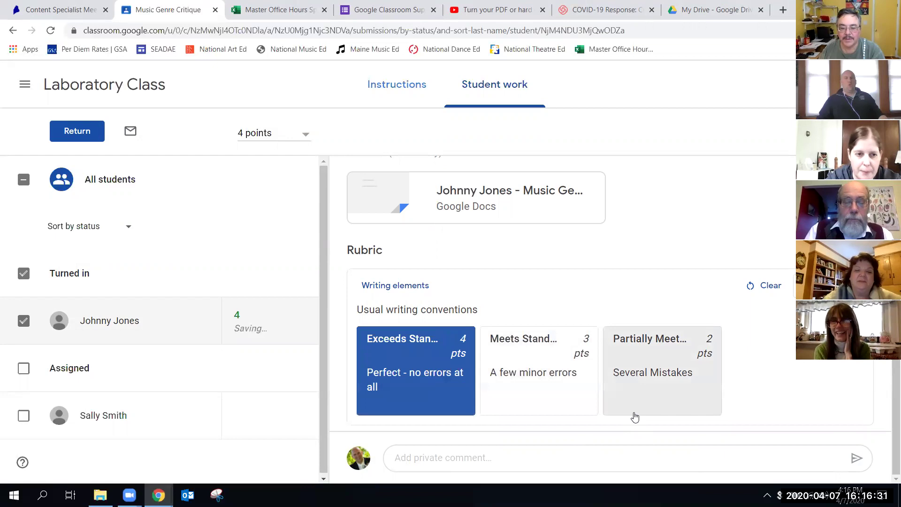
click(660, 380)
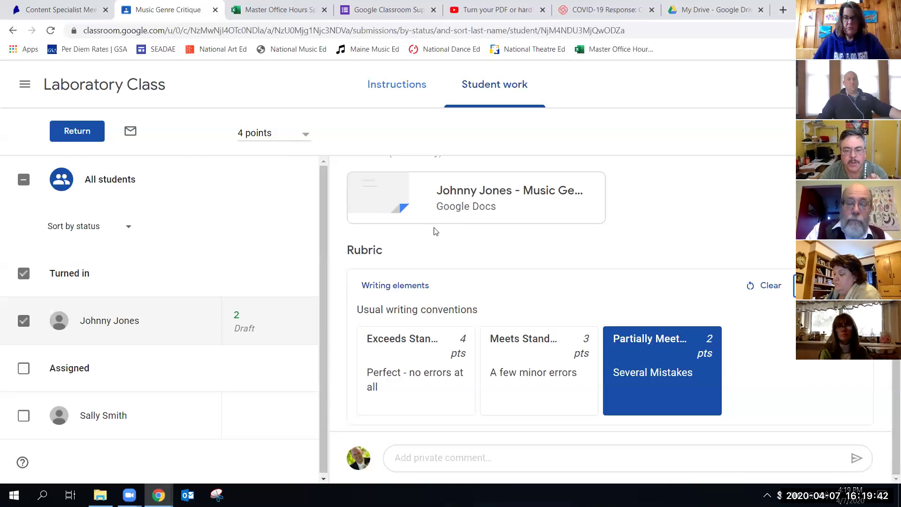
Open the student's document for grading, rate "Writing elements" at the 4-point level and expand the criterion's details.
click(468, 197)
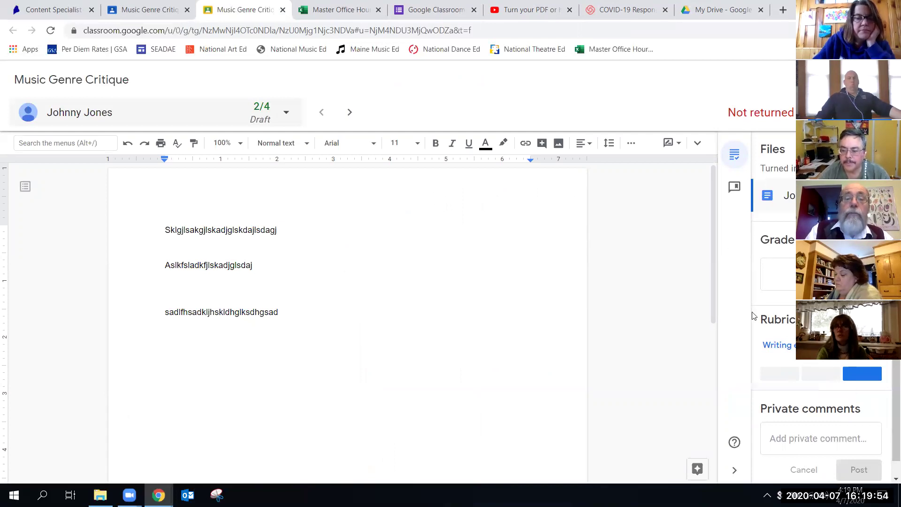
click(779, 374)
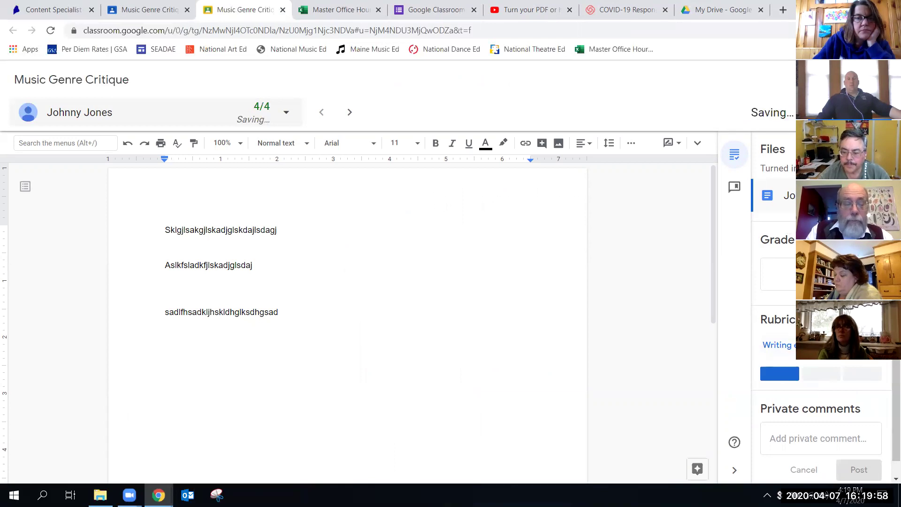
click(788, 356)
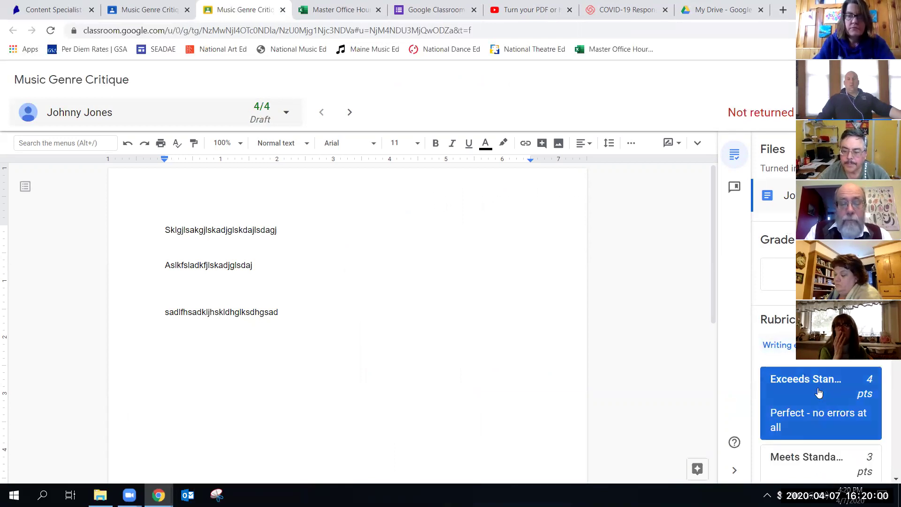
Try the 3-point and 2-point levels for "Writing elements" and reselect the 4-point "Exceeds" level.
scroll(807, 389, down, 4)
click(778, 300)
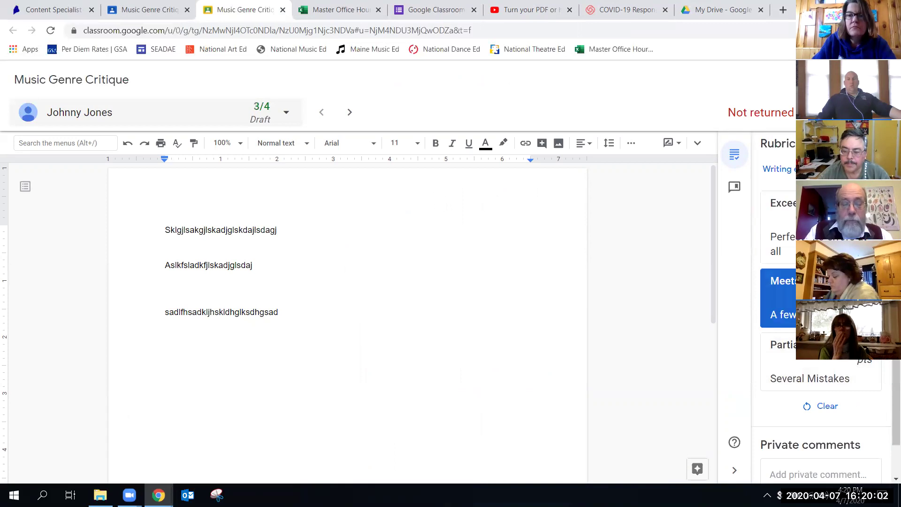
click(798, 375)
click(779, 225)
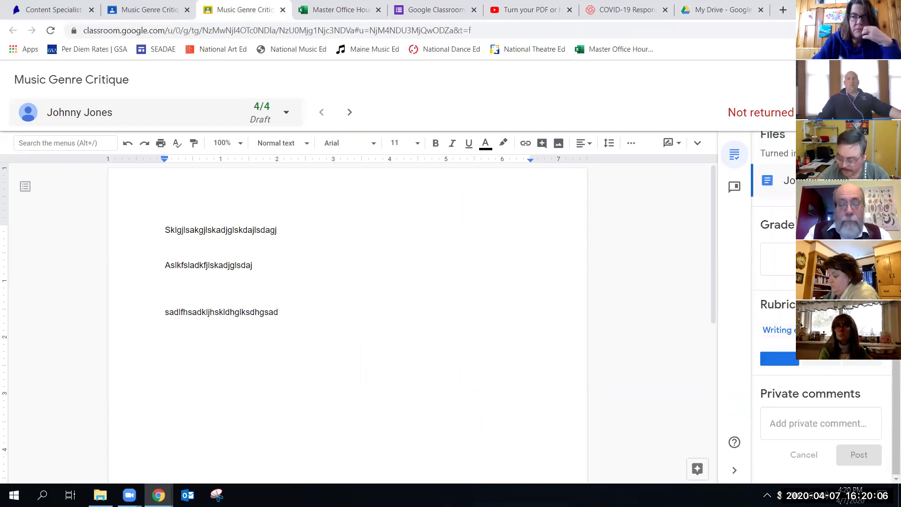
Set the submission's overall grade to 1 and post the private comment "Please take this assignment seriously.".
click(821, 259)
text(1)
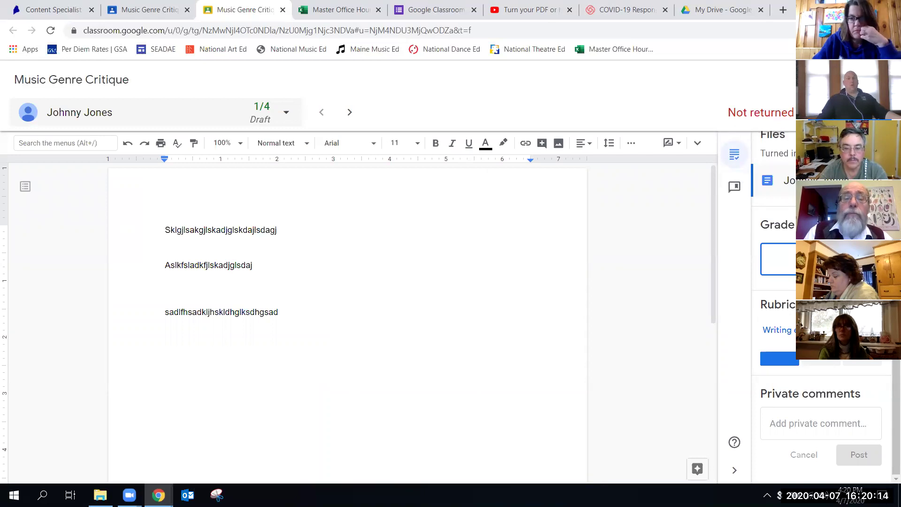
click(790, 426)
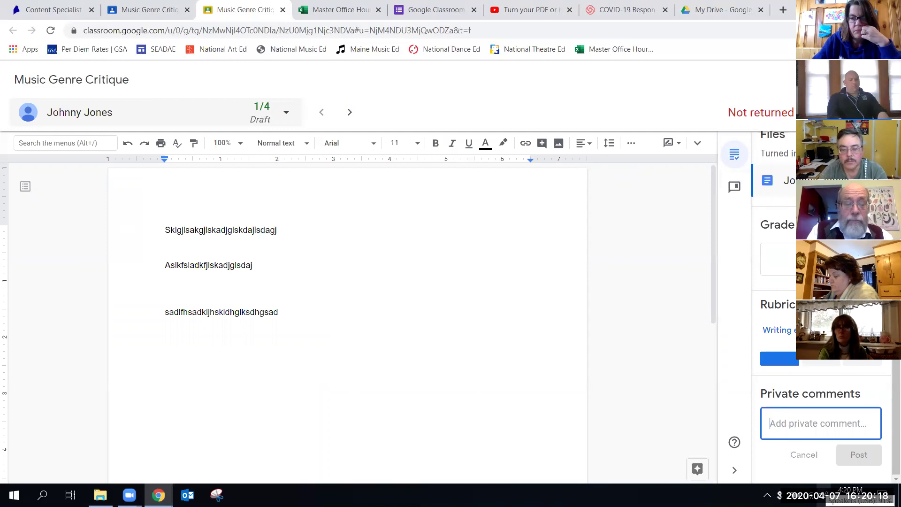
text(Please take this a)
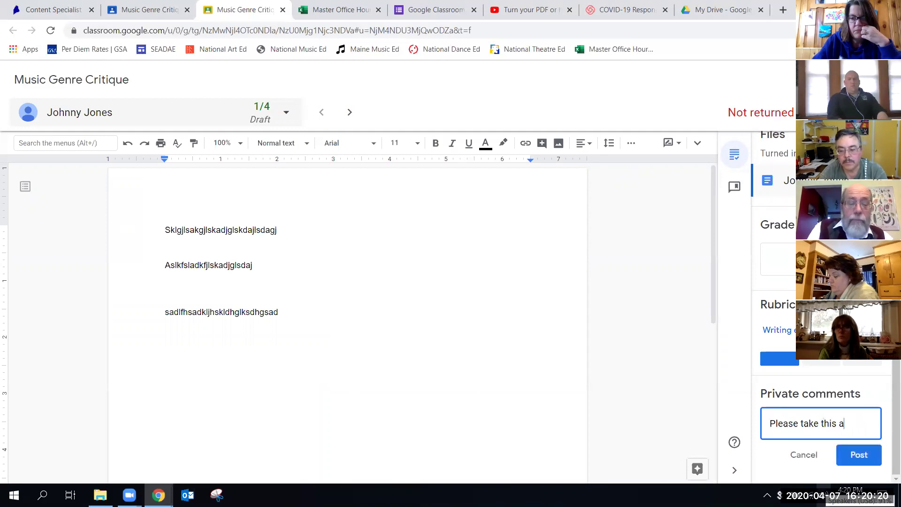
text(ssignme)
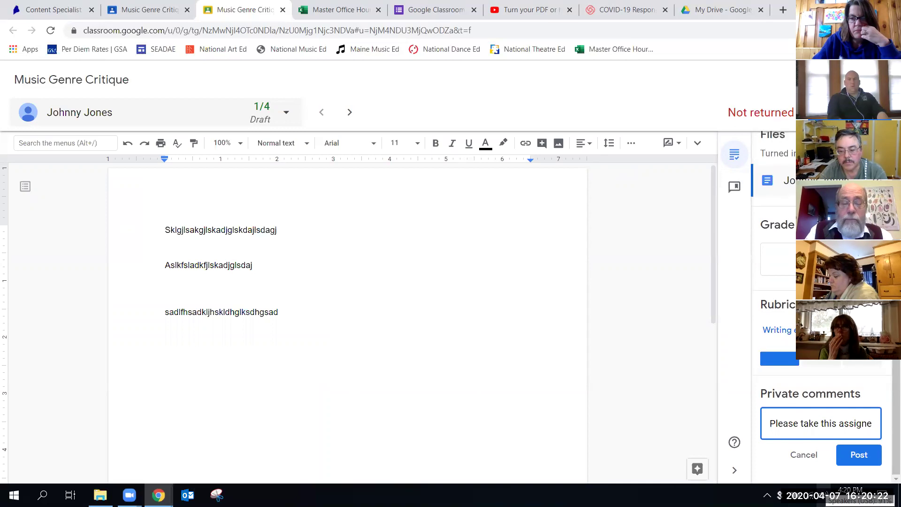
text(nt serio)
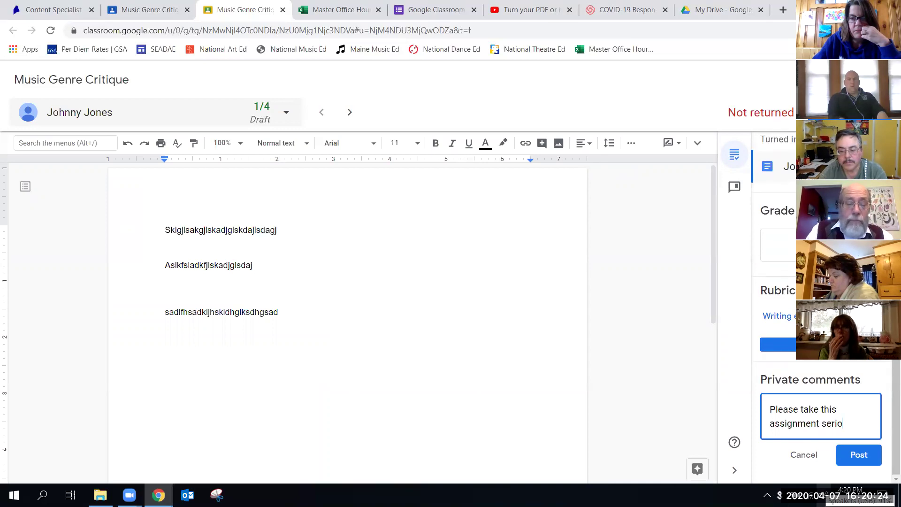
text(usly.)
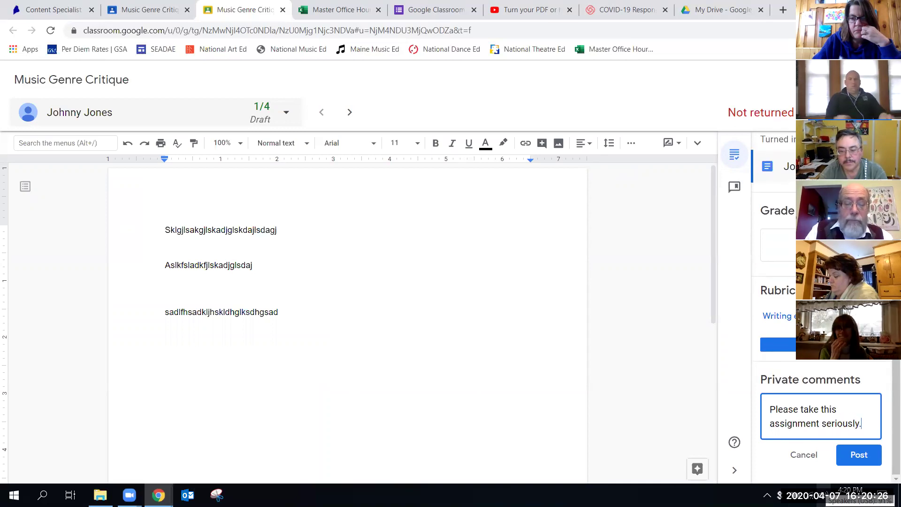
click(867, 459)
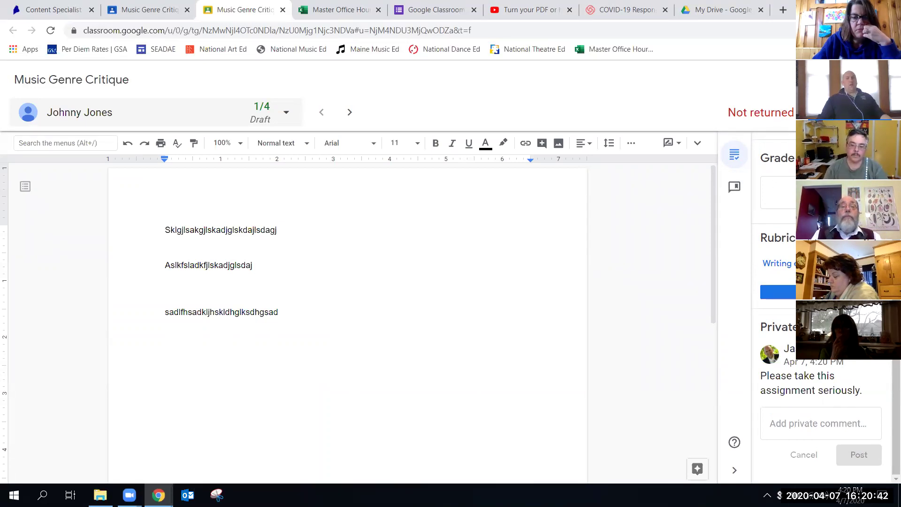
Return the graded "Music Genre Critique" work to the student and confirm the return.
click(838, 113)
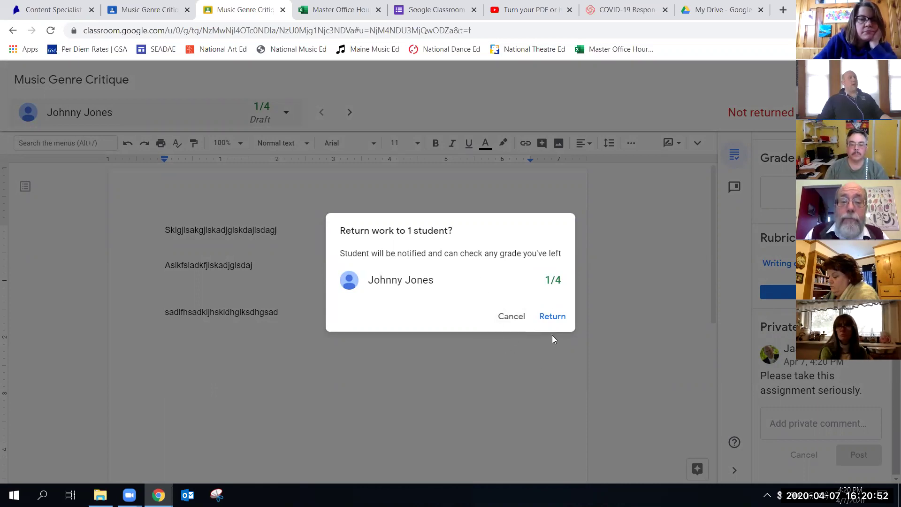
click(552, 317)
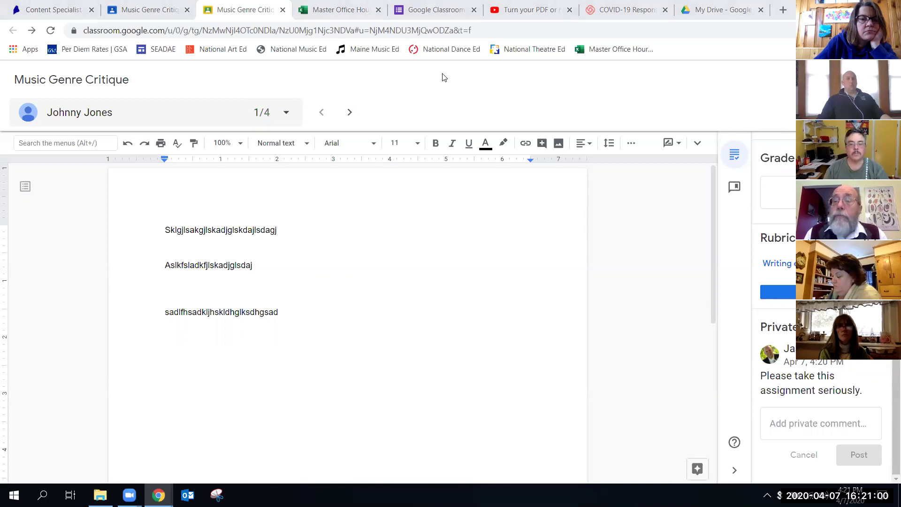
Switch to the student's view, refresh the "Music Genre Critique" page and review the returned grade, rubric rating and private comment.
key(alt+Tab)
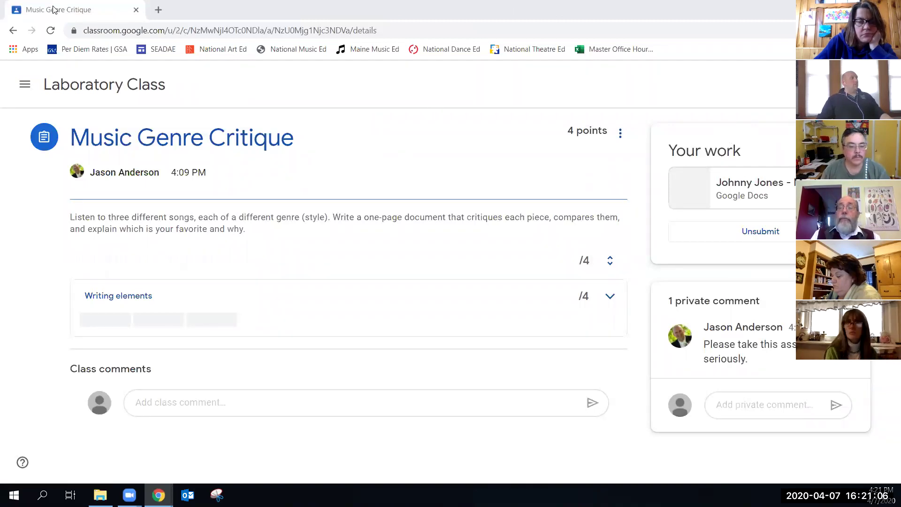
click(51, 30)
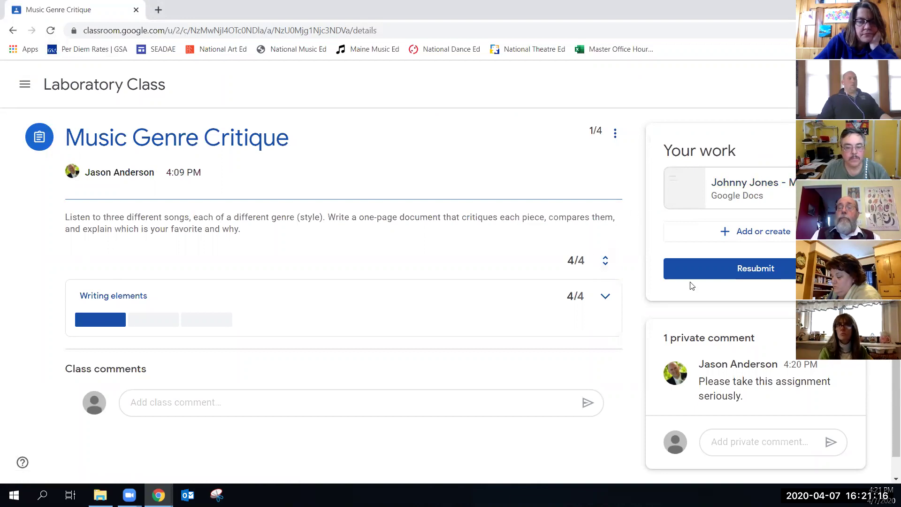
scroll(689, 288, down, 1)
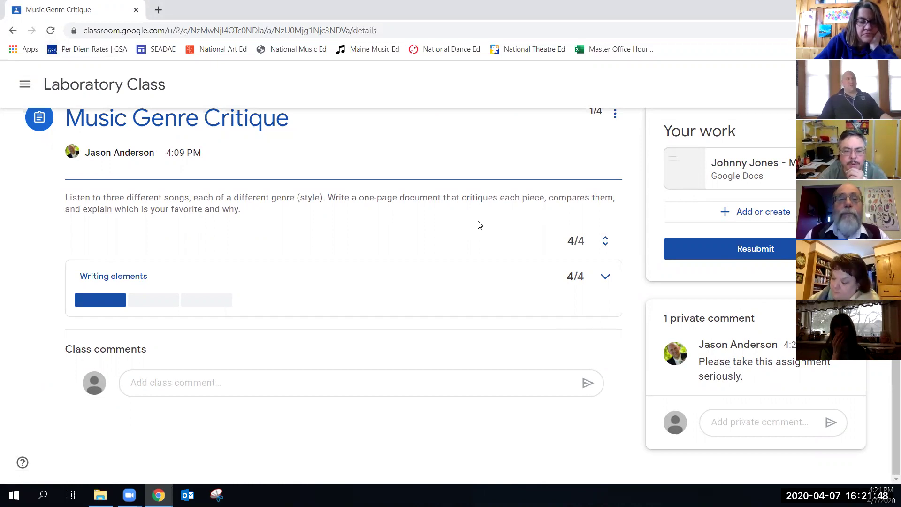
click(50, 31)
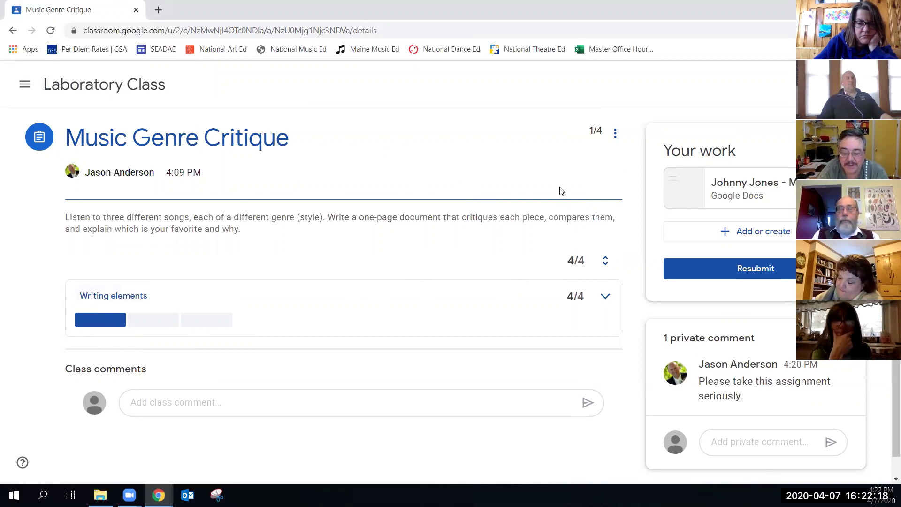
Begin a private comment to the teacher on the returned assignment.
click(760, 441)
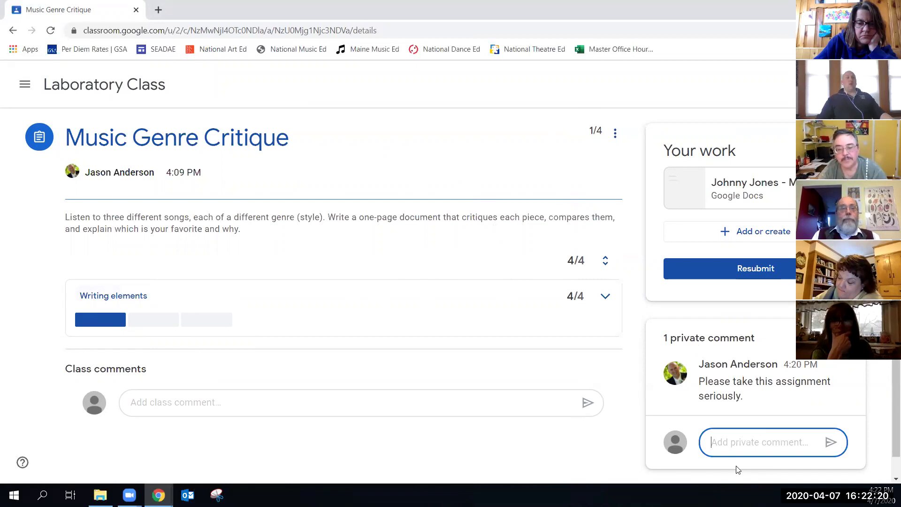